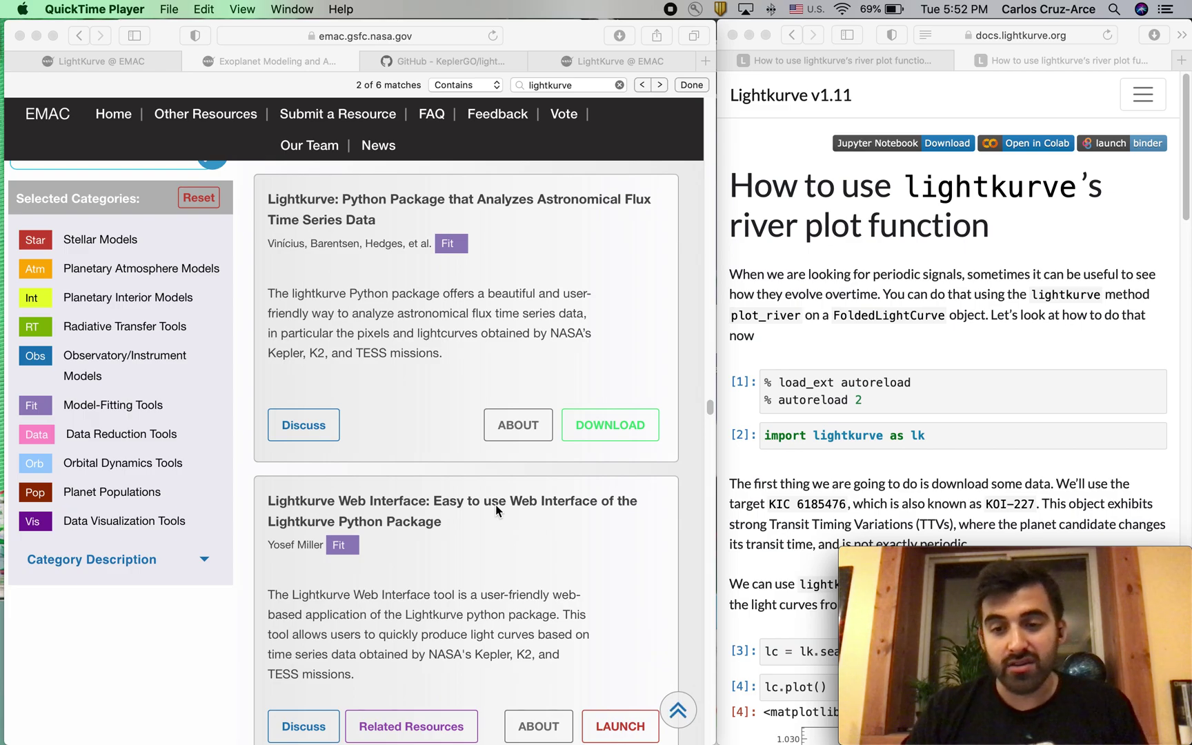
Open the Lightkurve Quickstart guide from the lightkurve package's About page
scroll(426, 495, "down", 1)
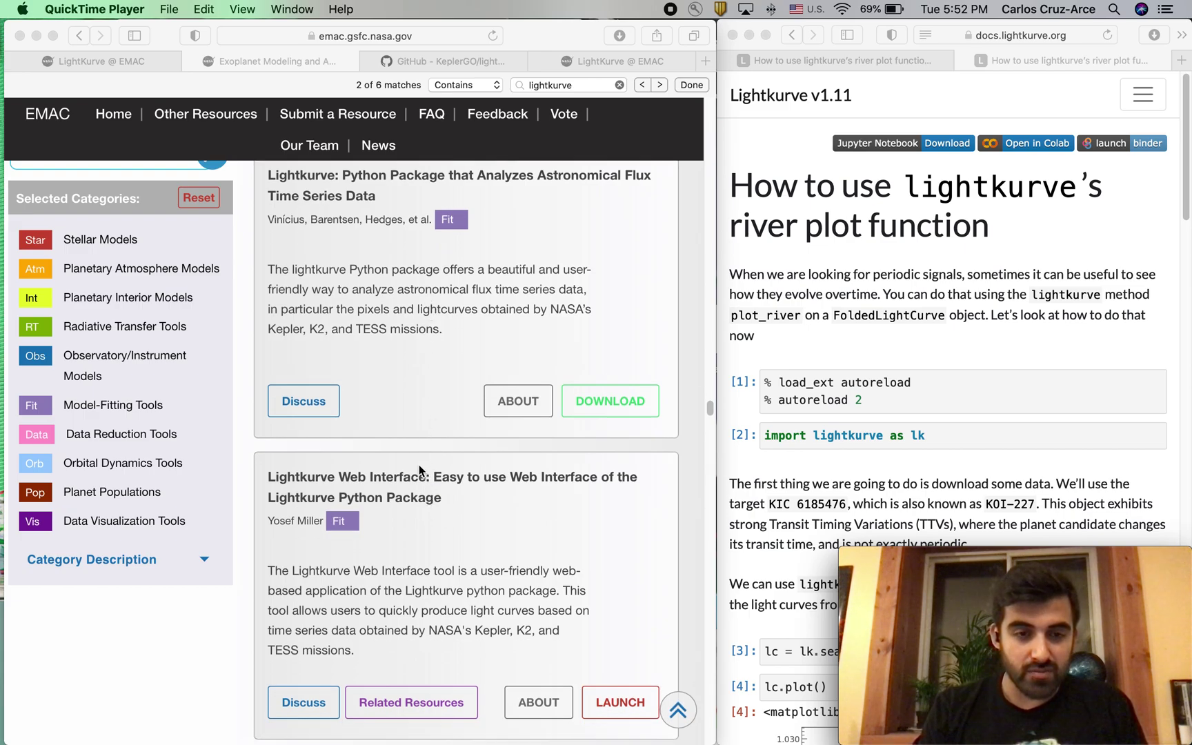
scroll(419, 481, "up", 1)
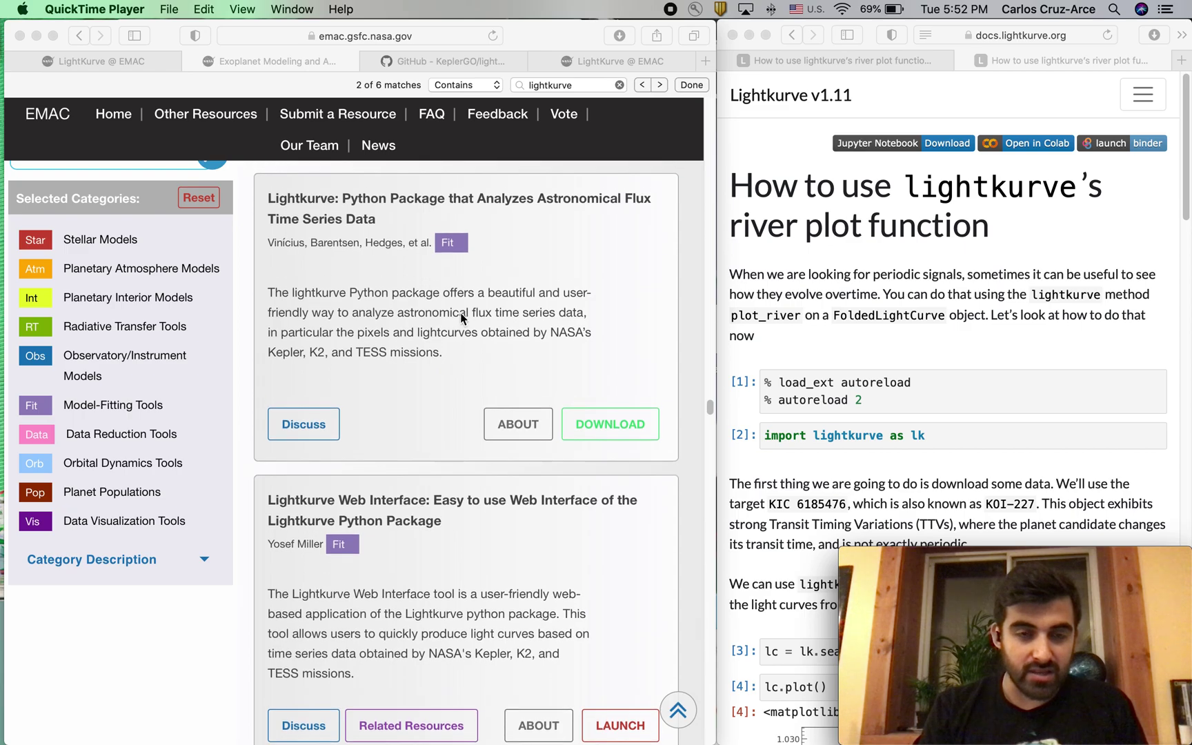
scroll(414, 381, "down", 1)
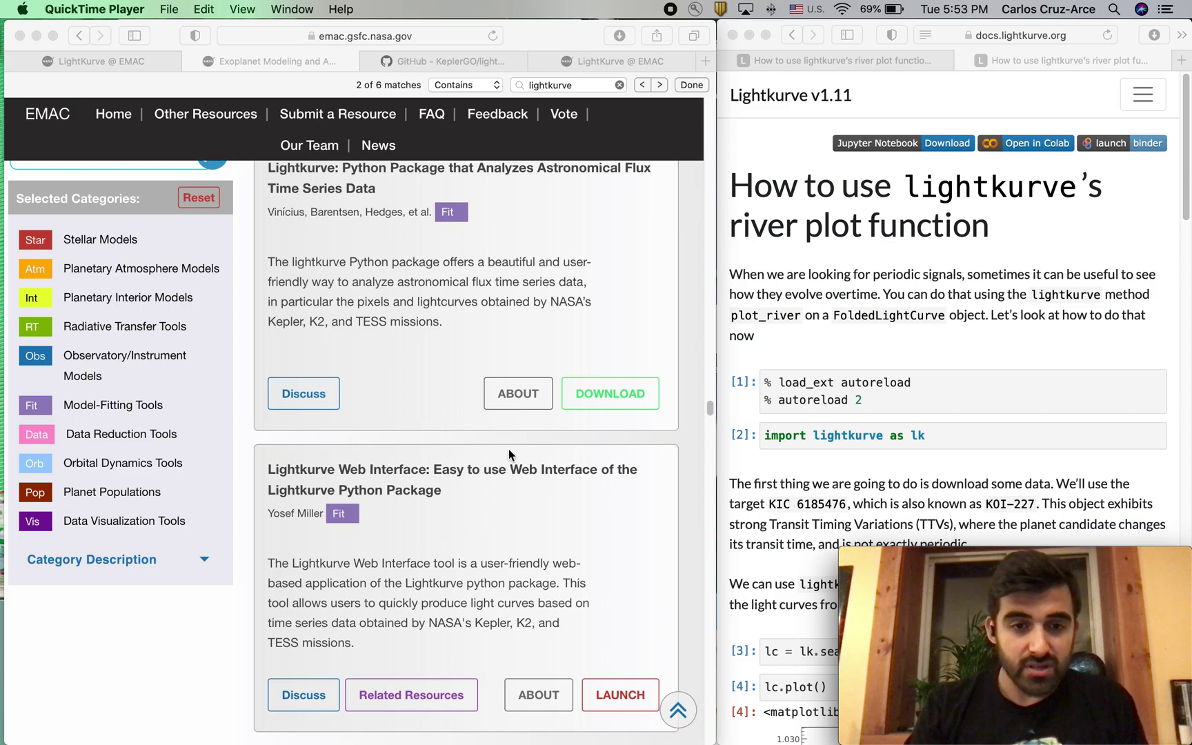
left_click(516, 392)
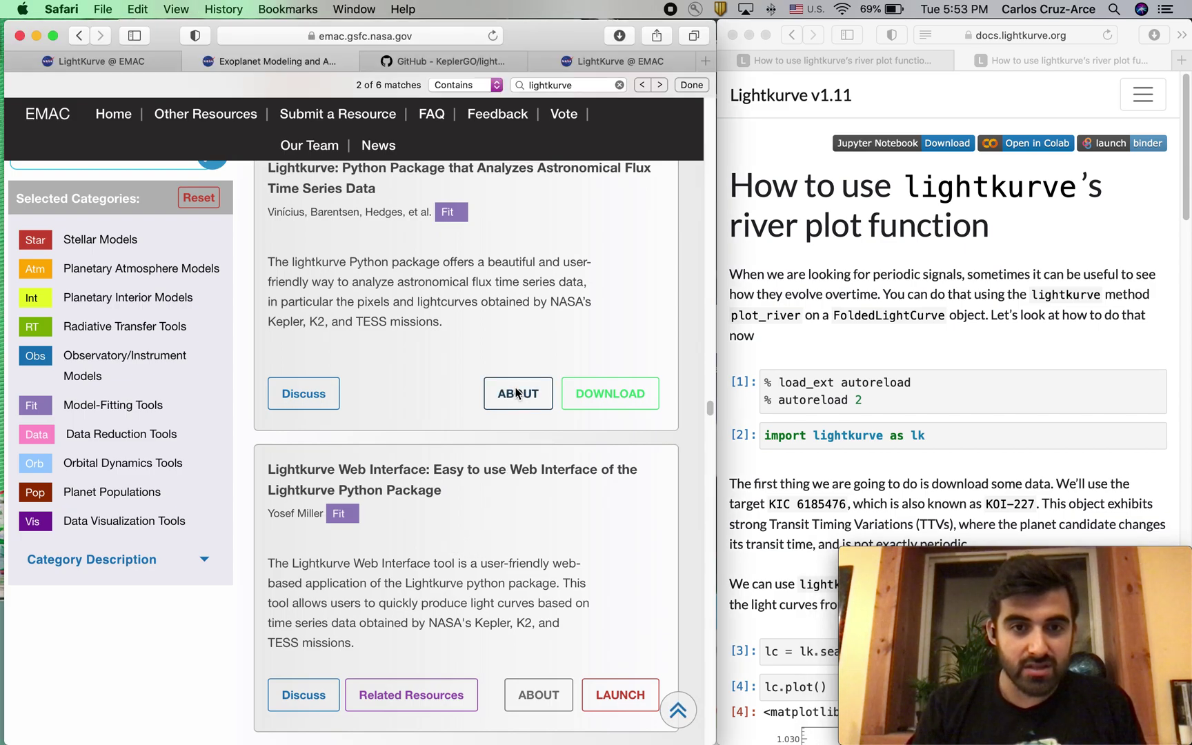
left_click(518, 393)
scroll(416, 329, "down", 5)
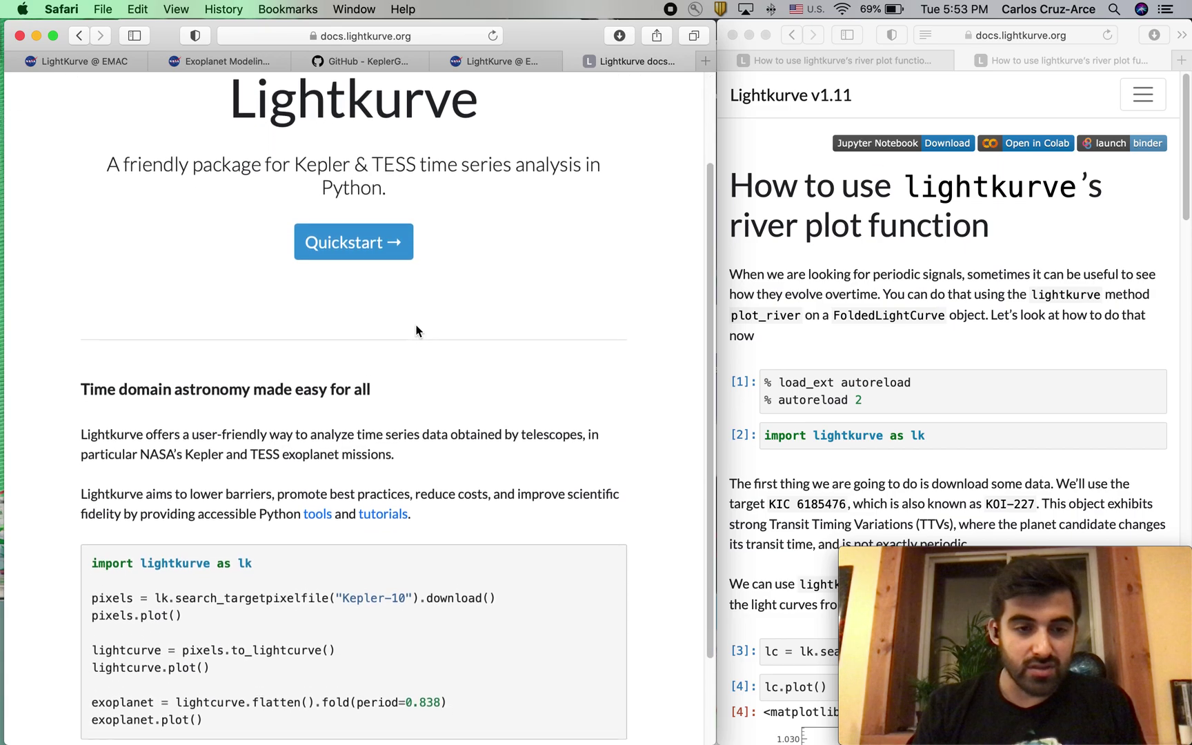
scroll(416, 325, "up", 5)
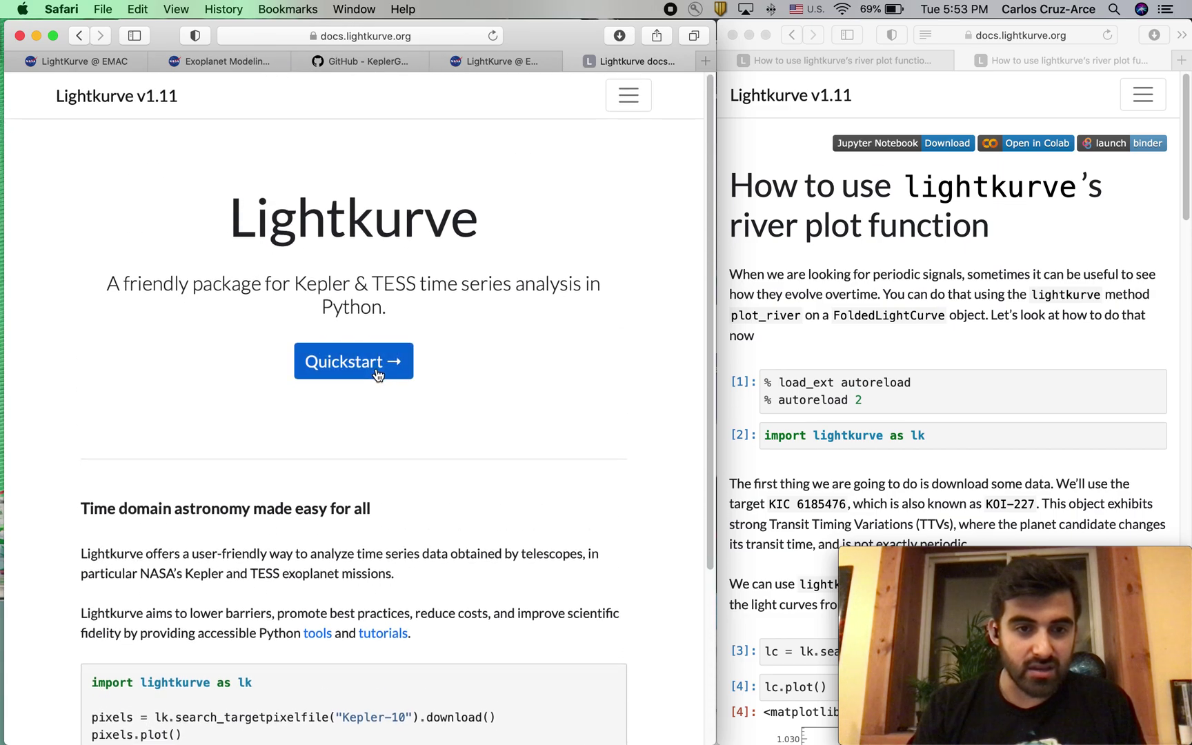
left_click(378, 374)
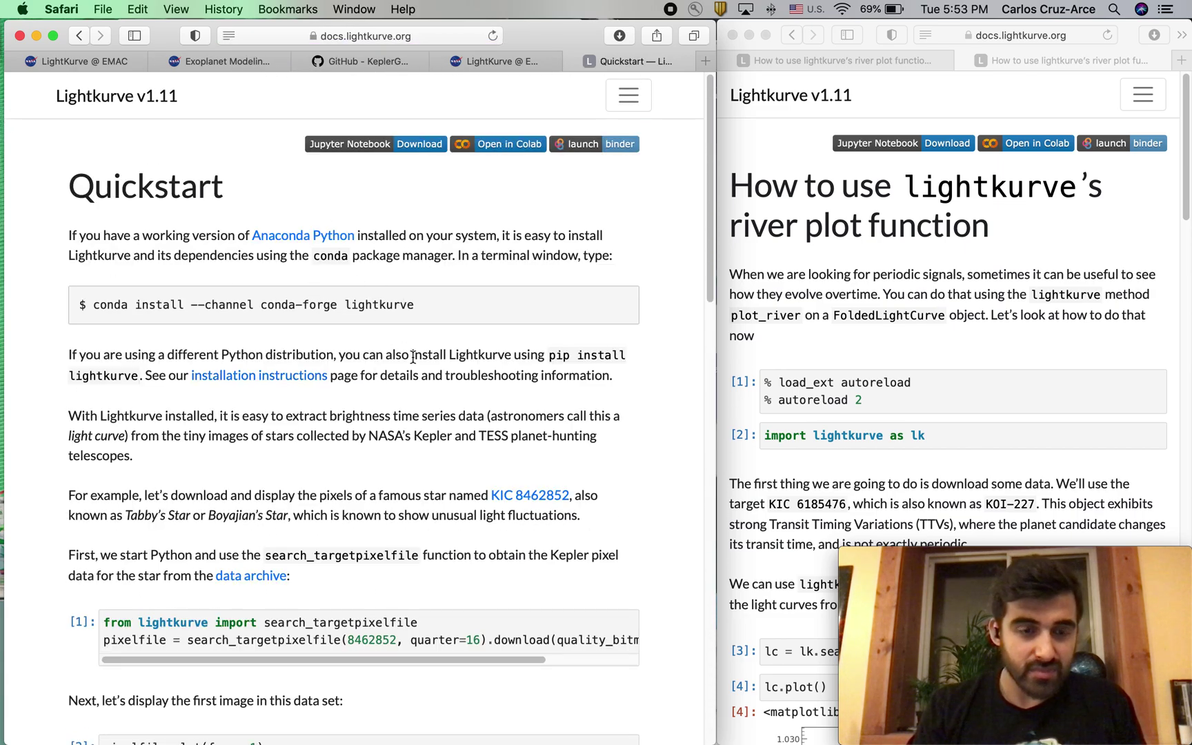
scroll(286, 356, "down", 4)
scroll(286, 356, "up", 2)
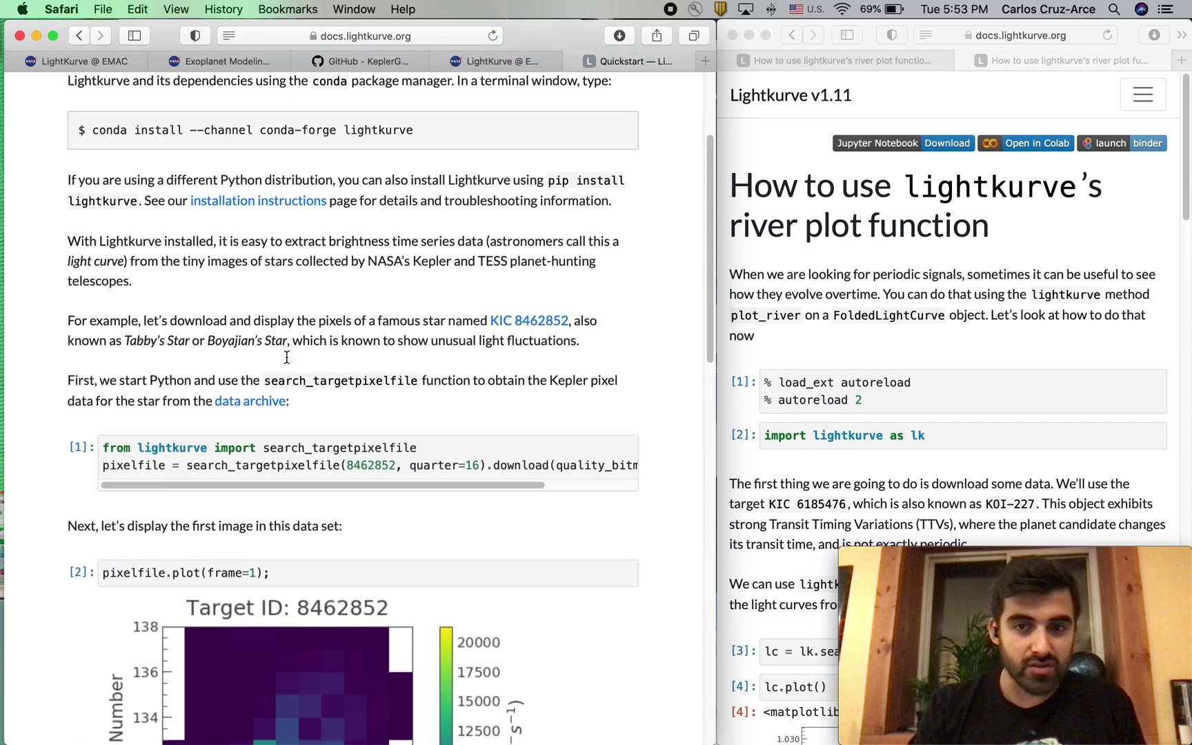
Move the Quickstart guide tab into the window holding the river plot tutorial
left_click(854, 59)
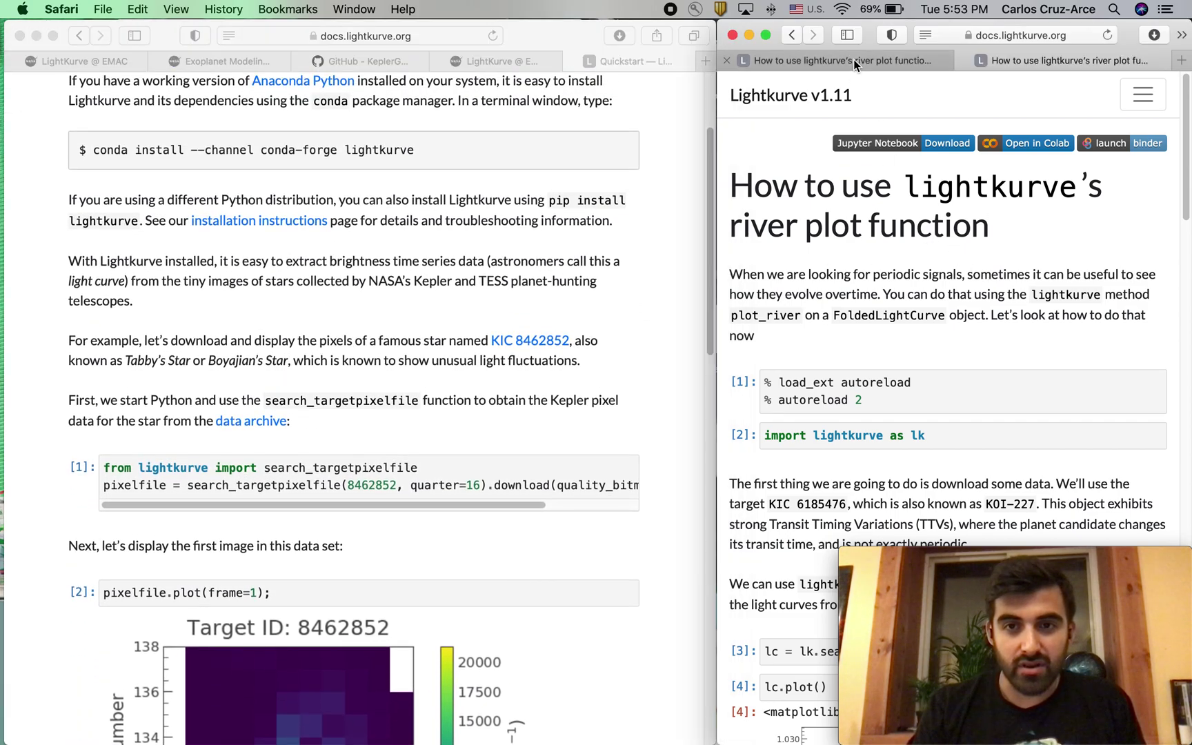
scroll(885, 77, "up", 10)
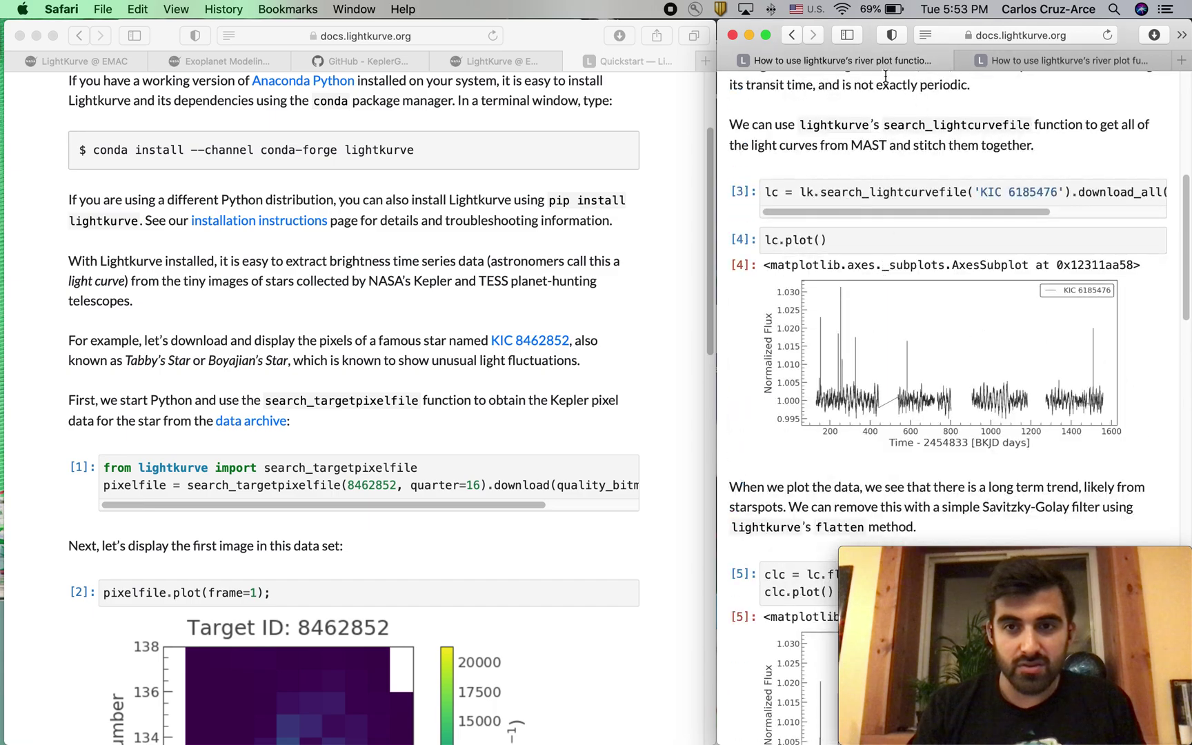
left_click_drag(616, 59, 889, 65)
scroll(973, 95, "up", 5)
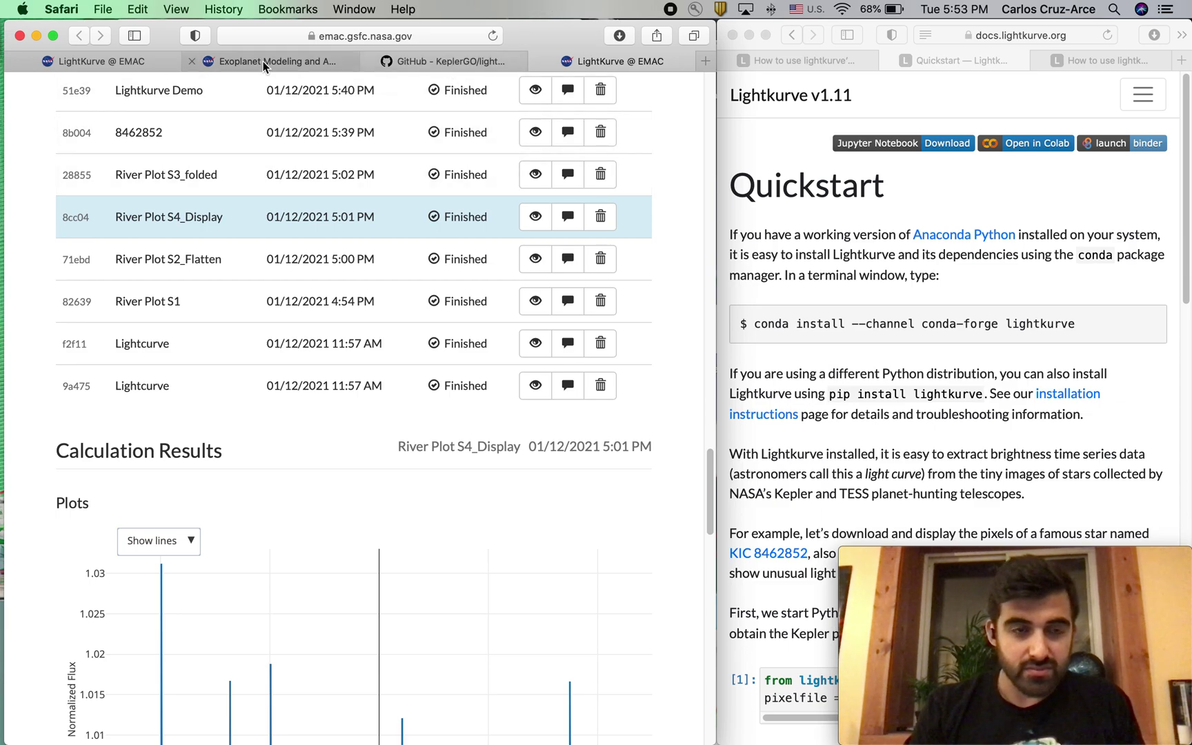
Launch the Lightkurve Web Interface tool from the EMAC resource listing
left_click(281, 62)
scroll(501, 461, "down", 2)
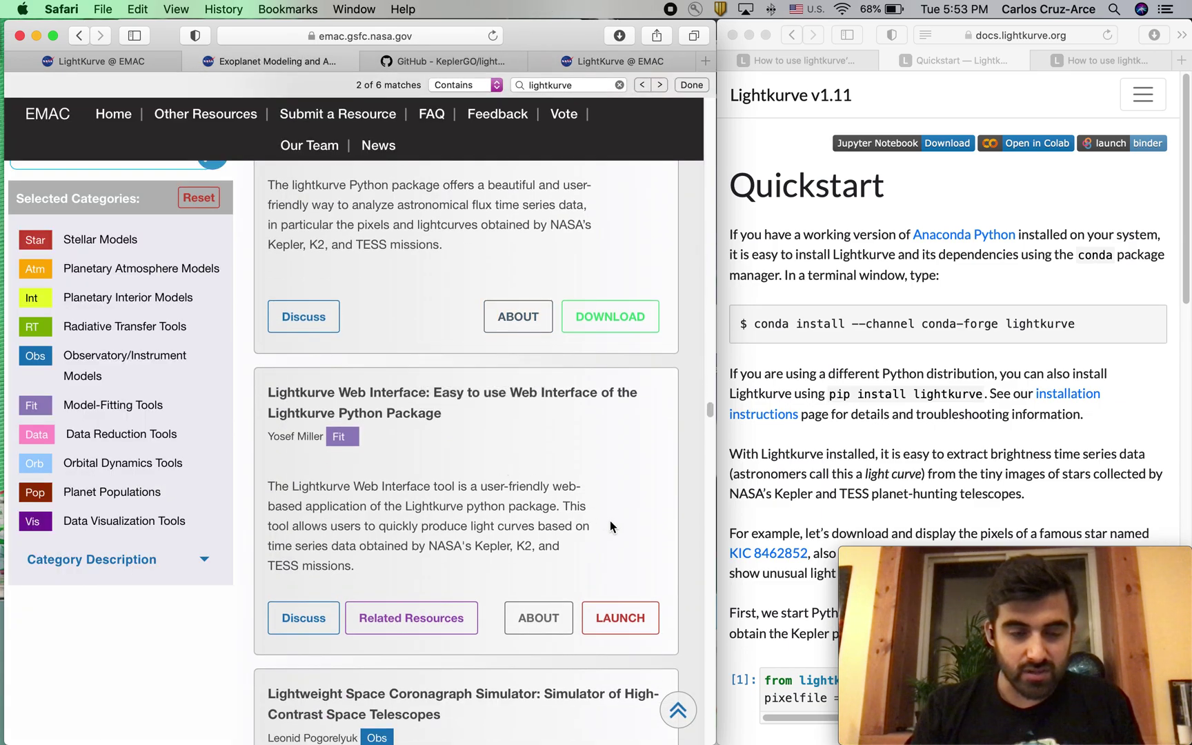
left_click(629, 618)
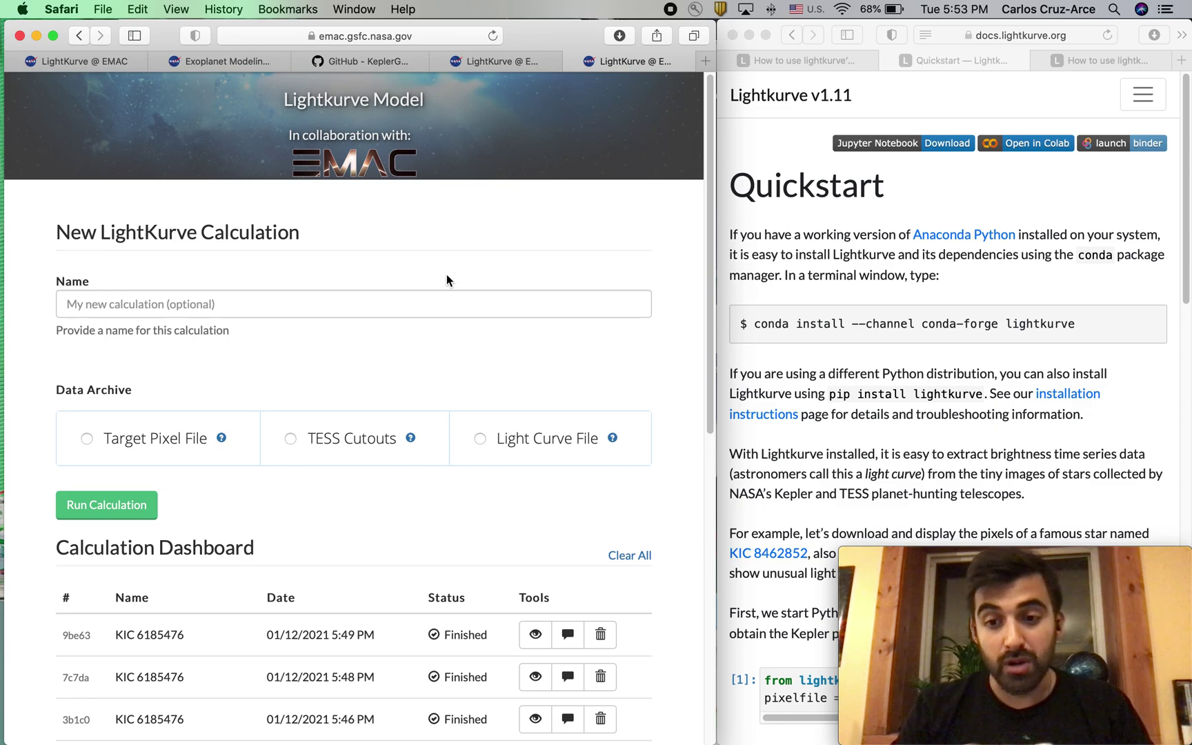
scroll(447, 279, "down", 2)
scroll(840, 400, "down", 4)
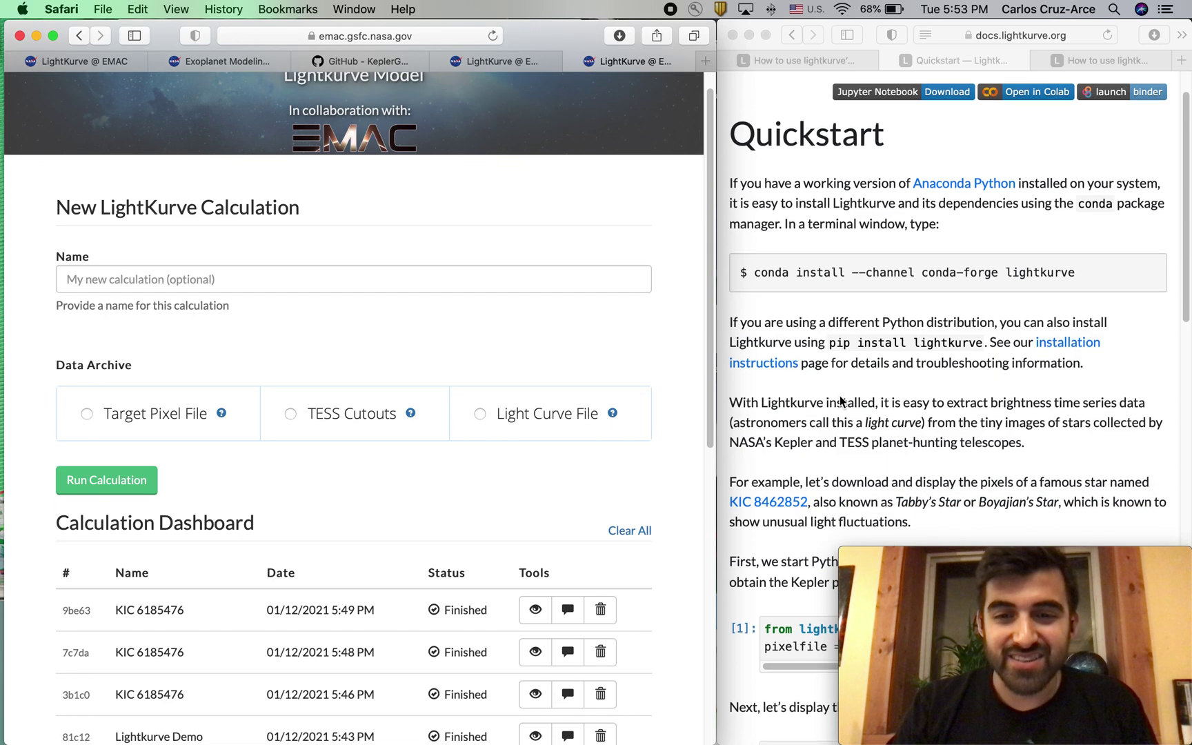
scroll(840, 401, "down", 6)
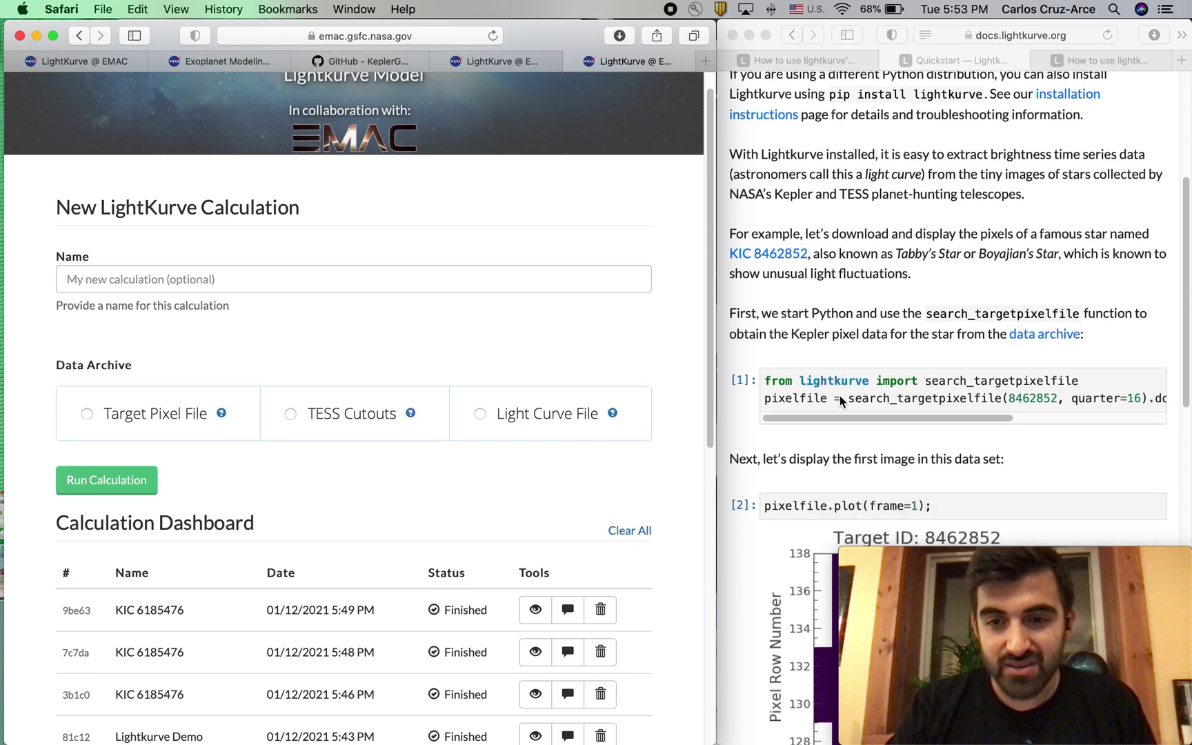
scroll(839, 394, "down", 1)
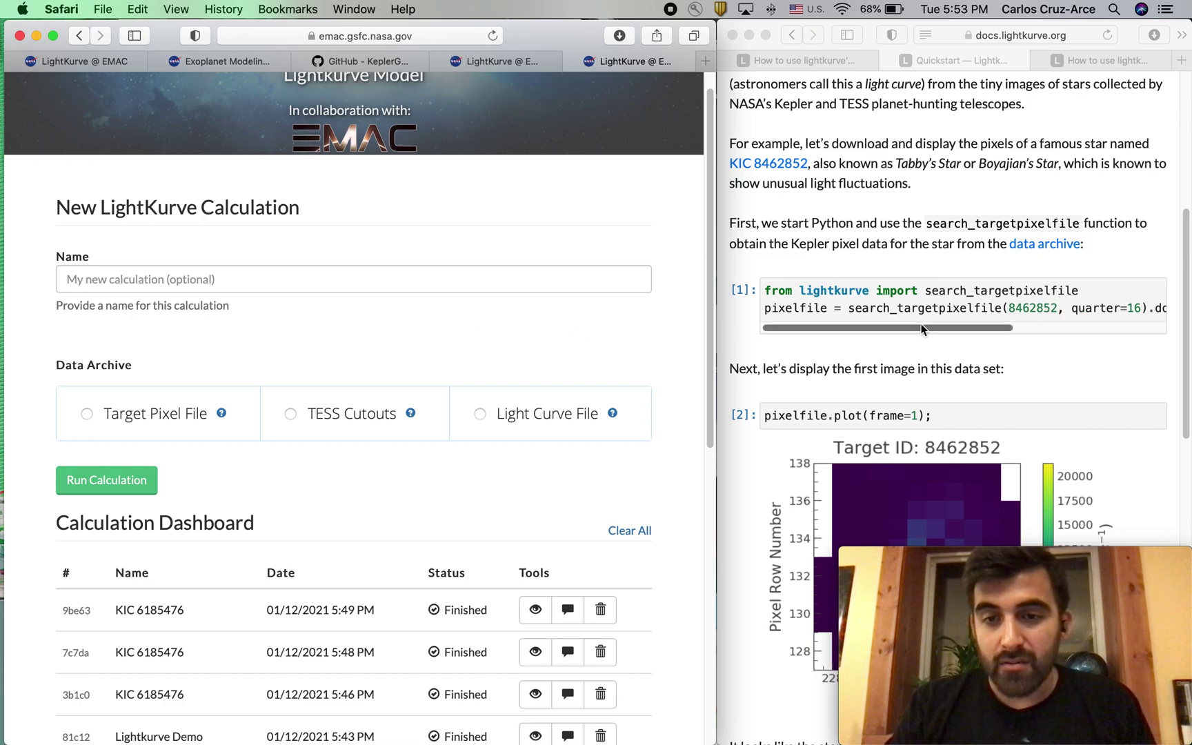
Choose Target Pixel File as the data archive and name the calculation Demo
left_click(84, 413)
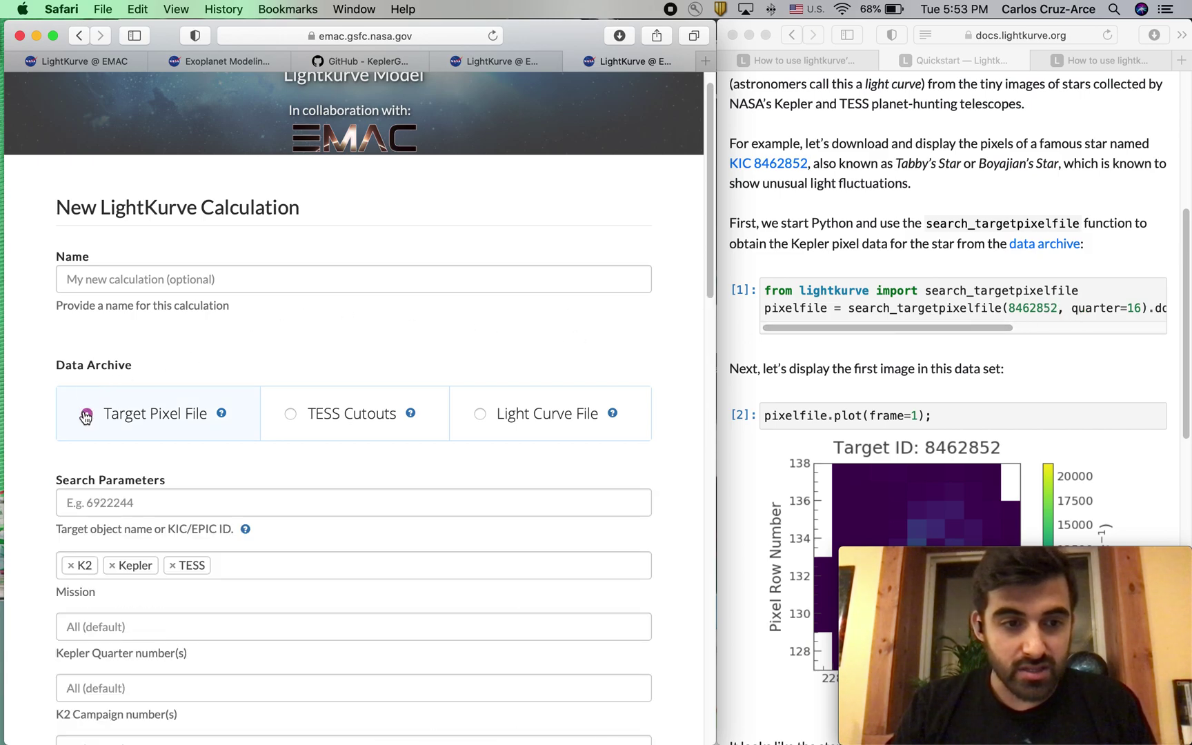
left_click(197, 278)
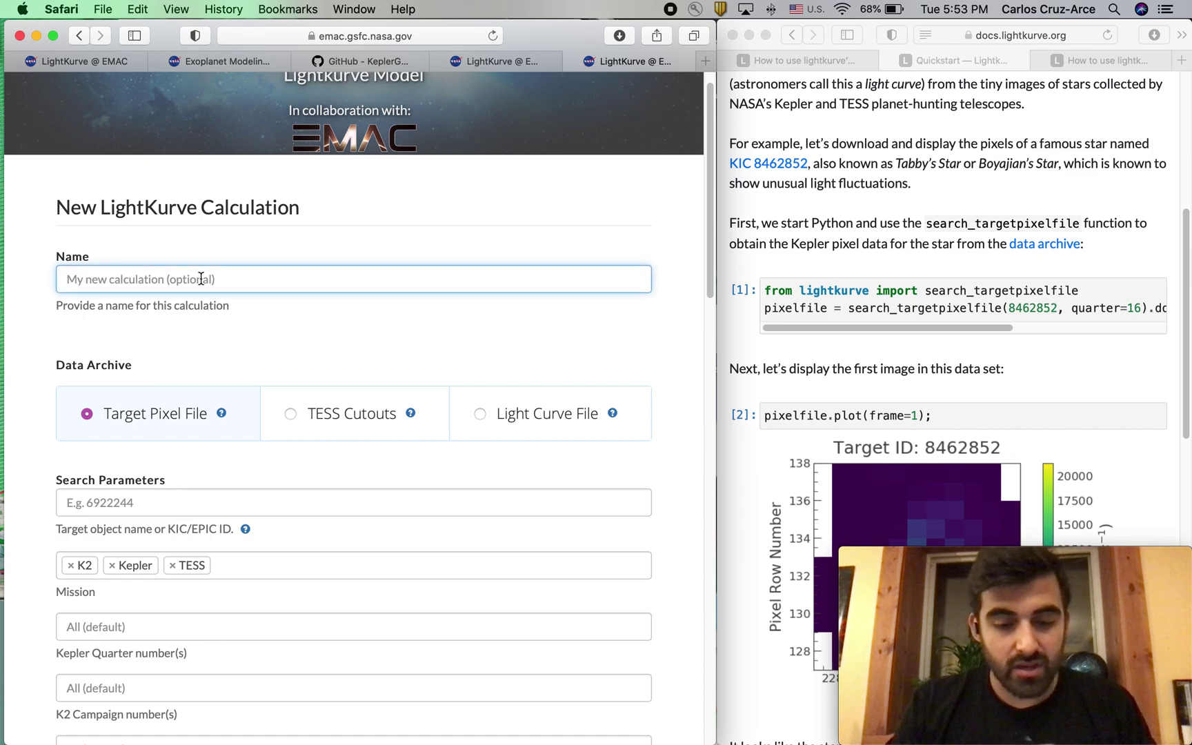
type("Demo1")
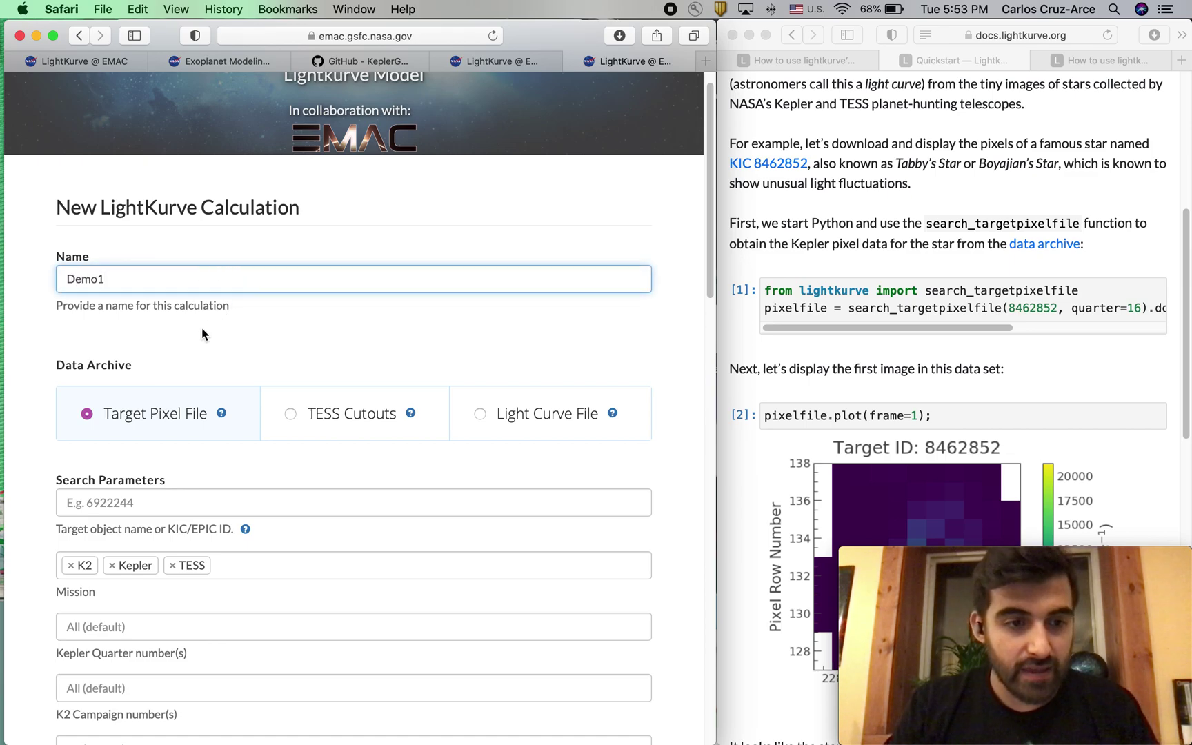
scroll(202, 331, "down", 3)
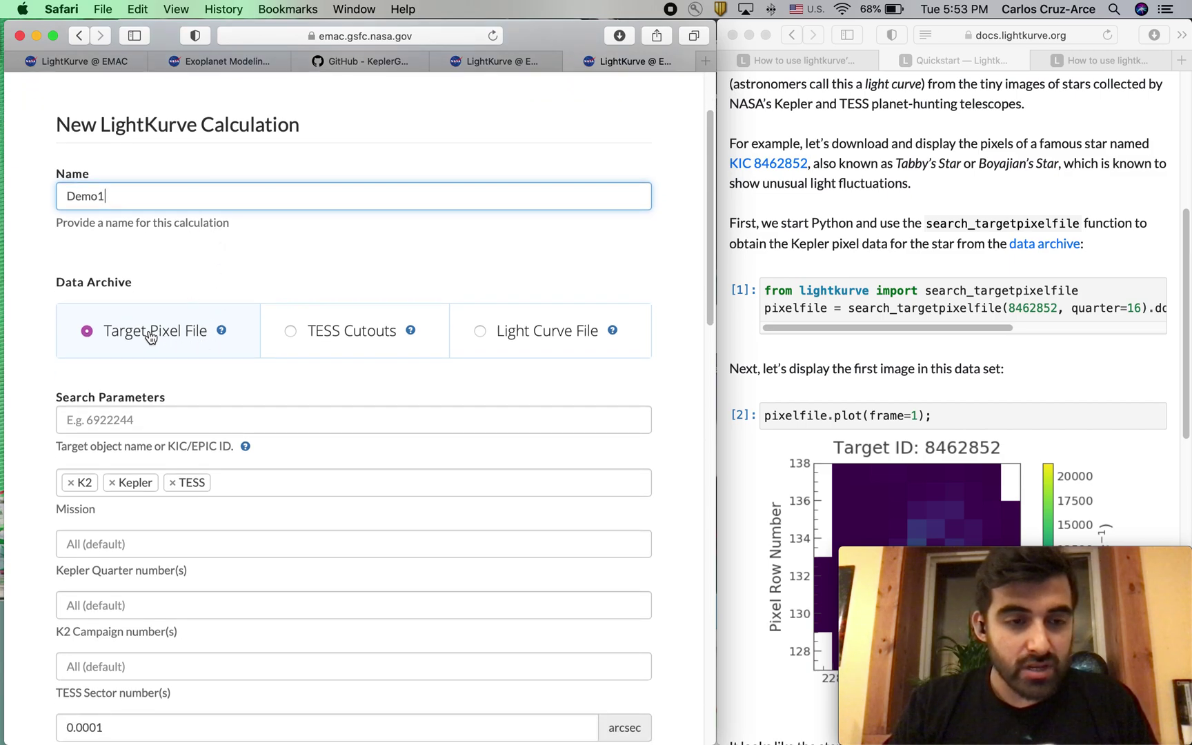
scroll(161, 342, "down", 2)
scroll(162, 331, "down", 3)
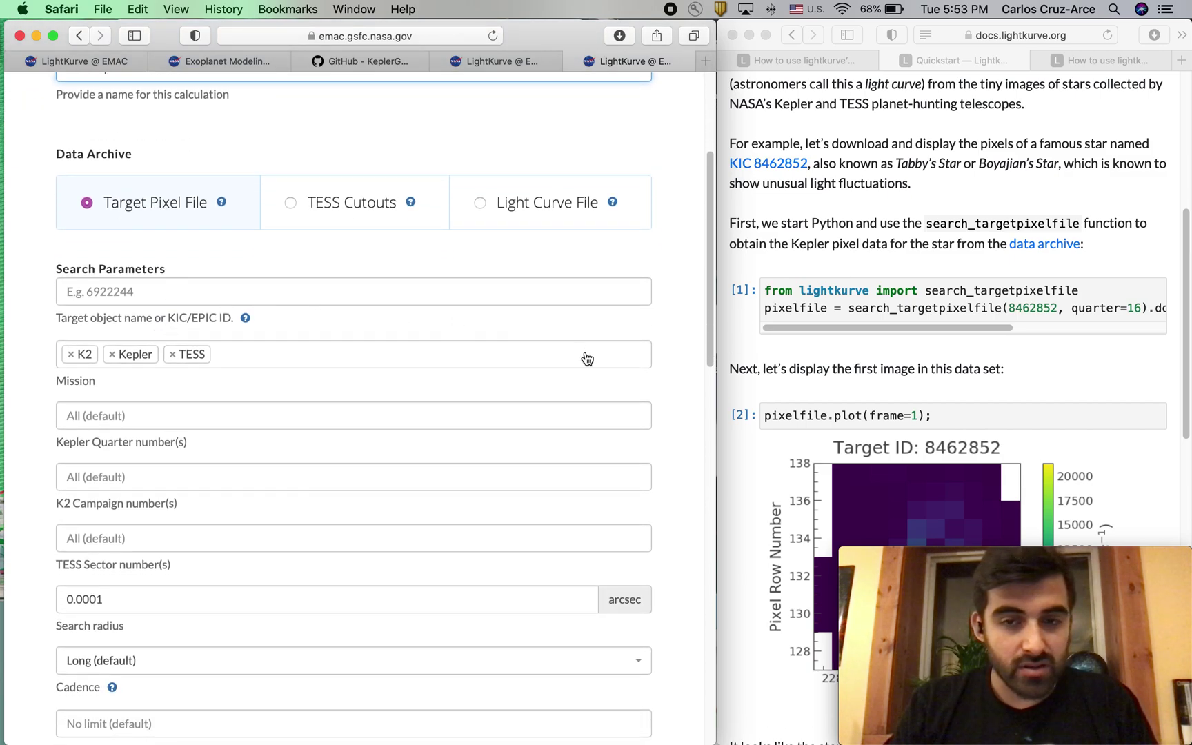
scroll(1054, 317, "right", 3)
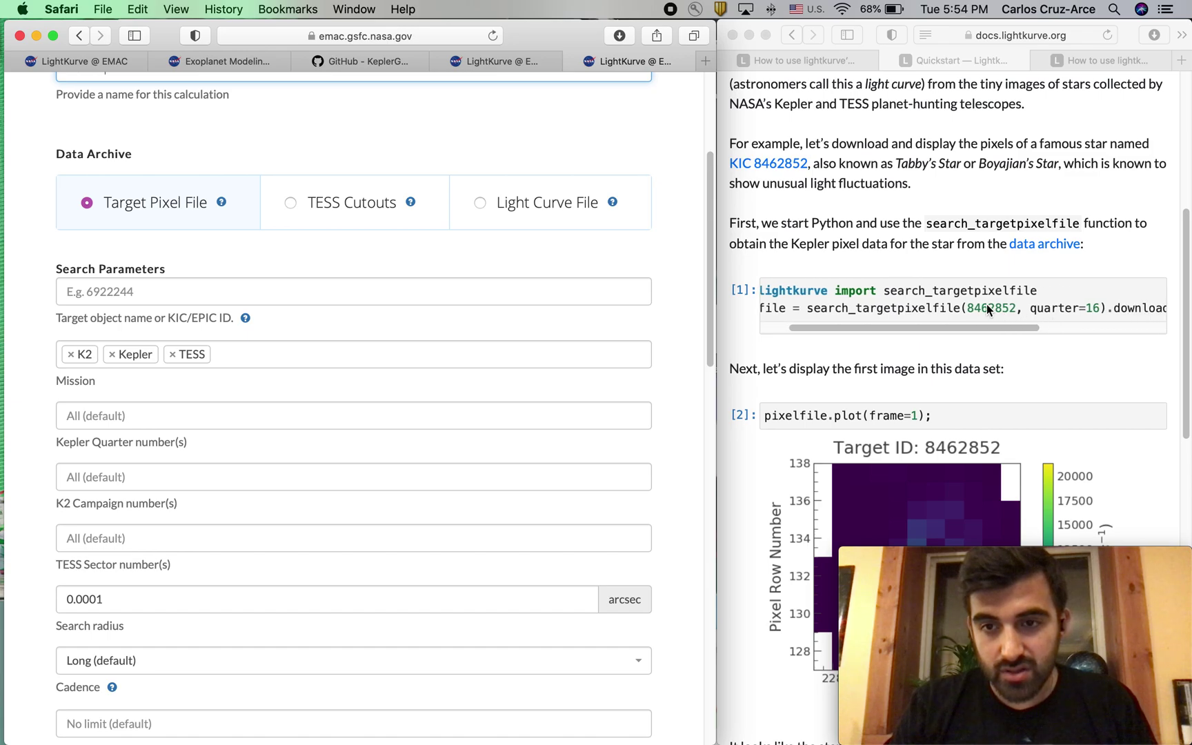
Paste target ID 8462852 from the Quickstart example code into the target name field
left_click(1016, 308)
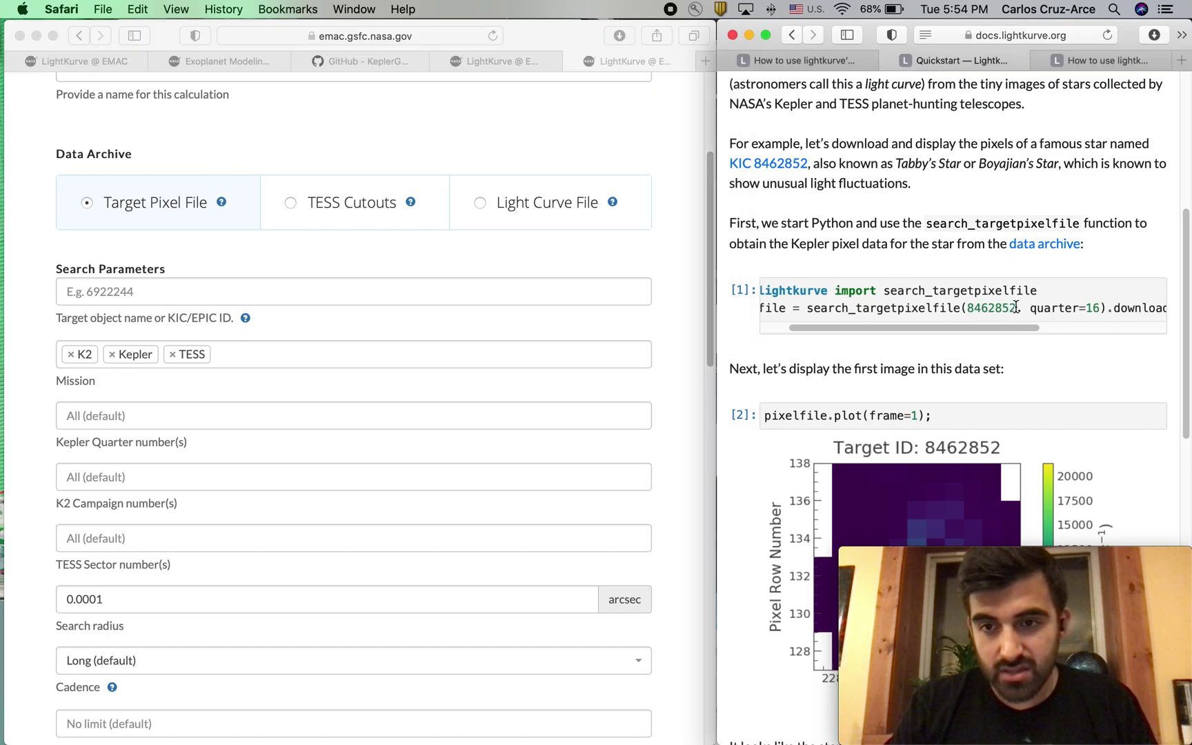
left_click_drag(1017, 308, 974, 309)
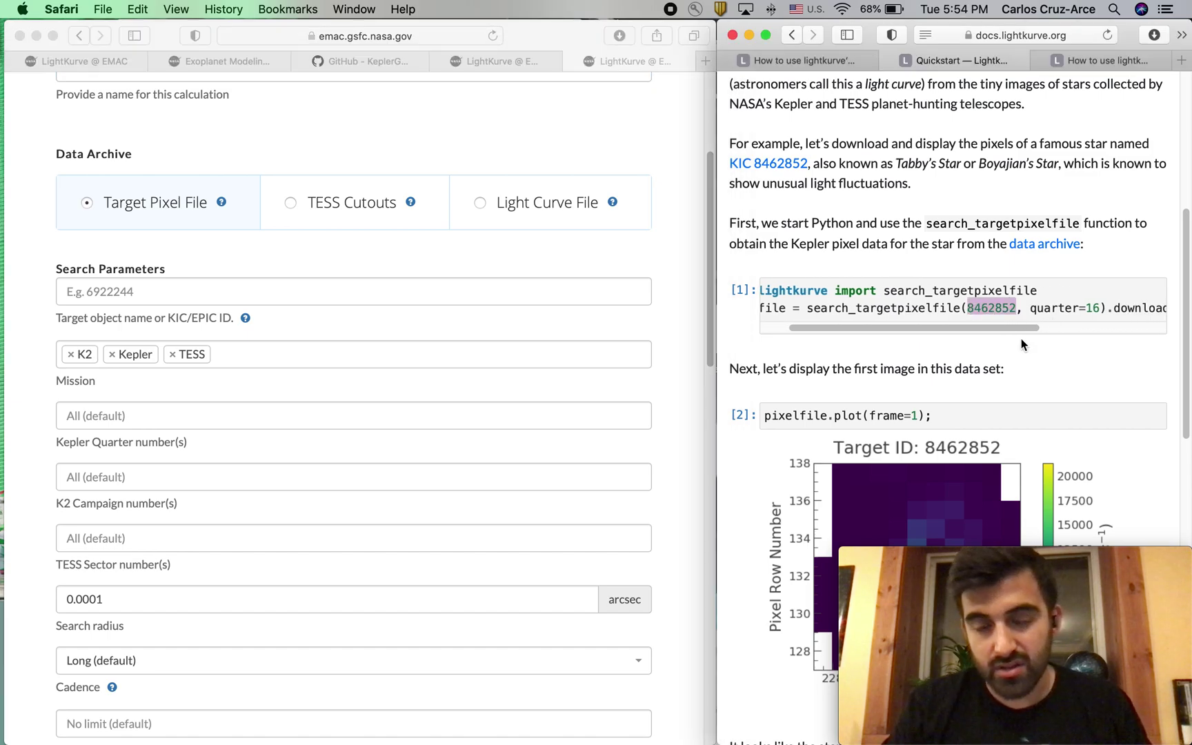
left_click(171, 297)
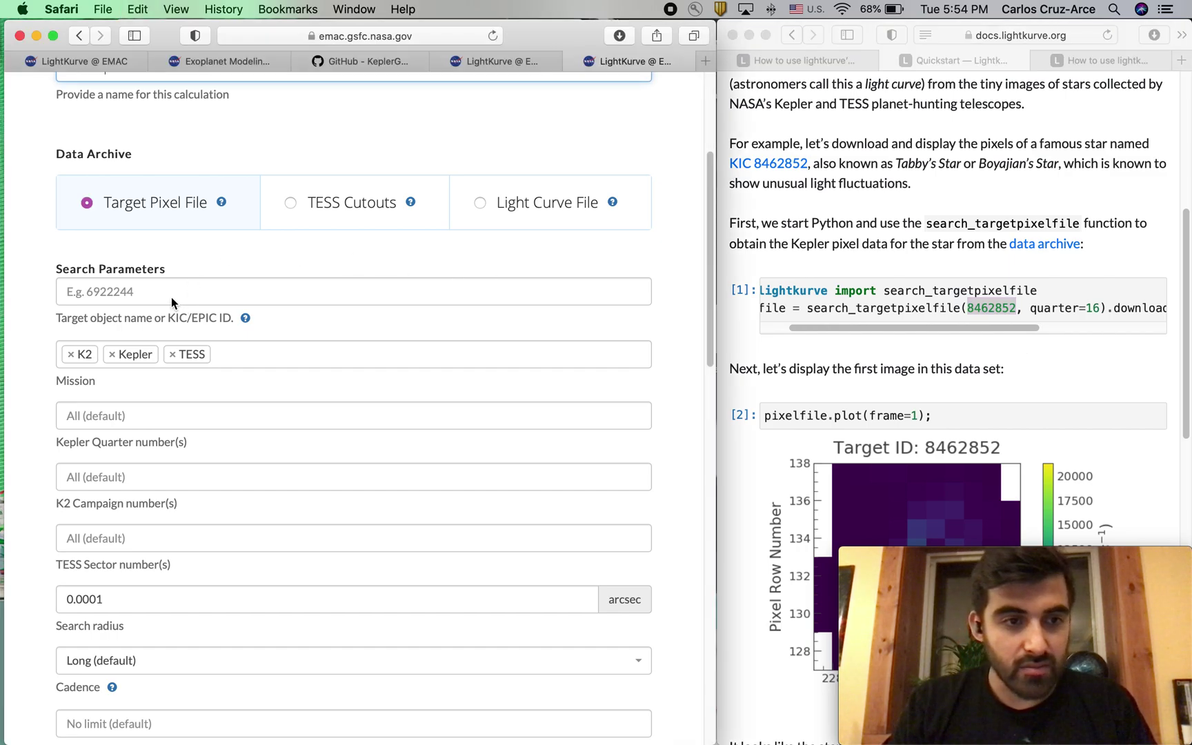
type("8462852")
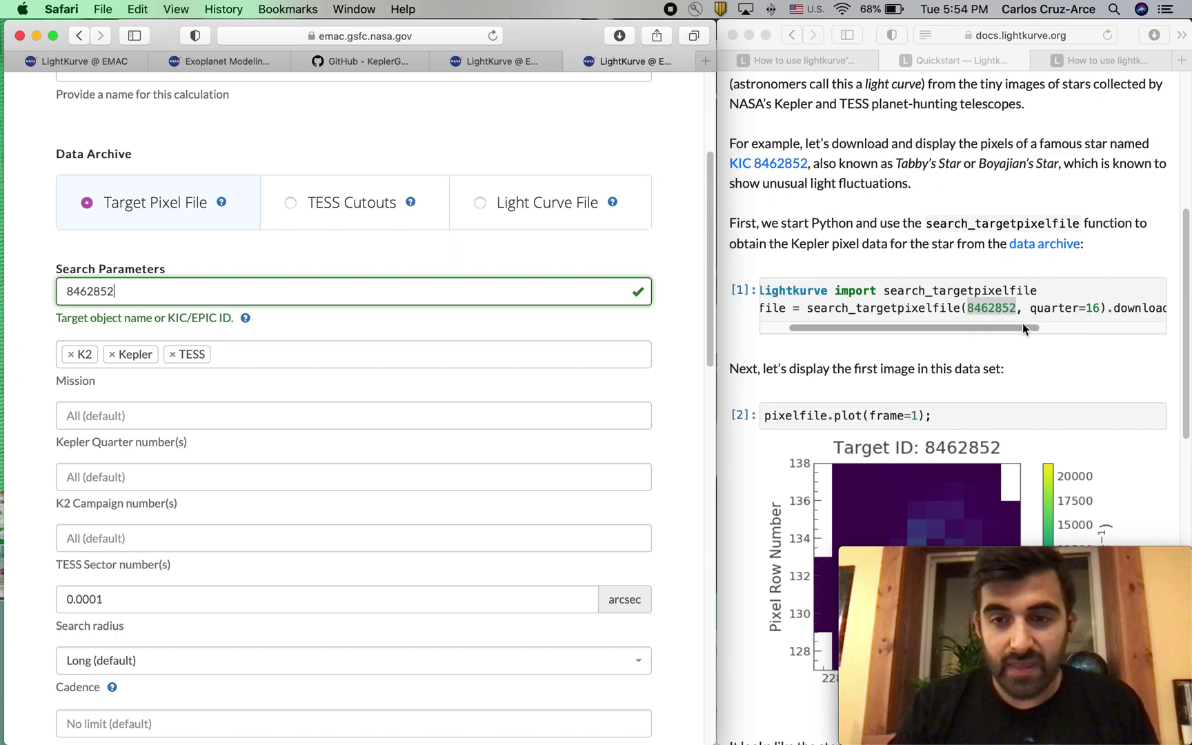
Set the Kepler quarter field to 16, taken from the Quickstart example
scroll(1033, 323, "right", 2)
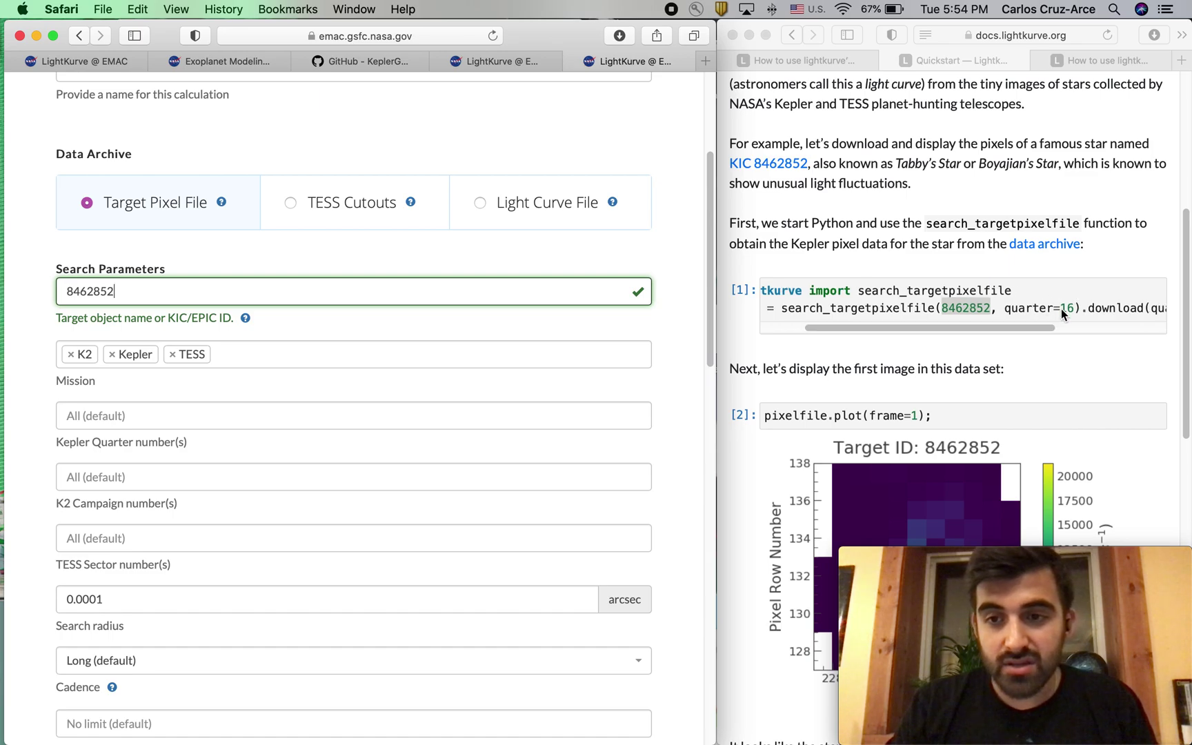
left_click(1062, 309)
double_click(1068, 308)
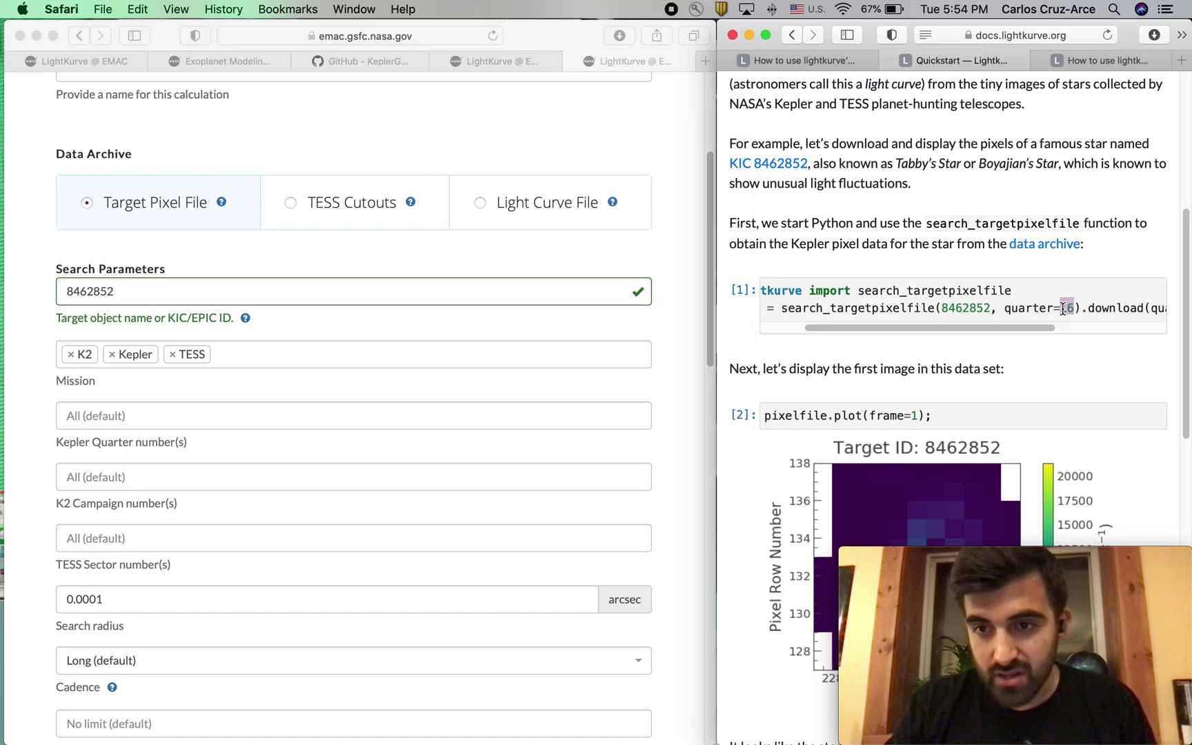
key("super+c")
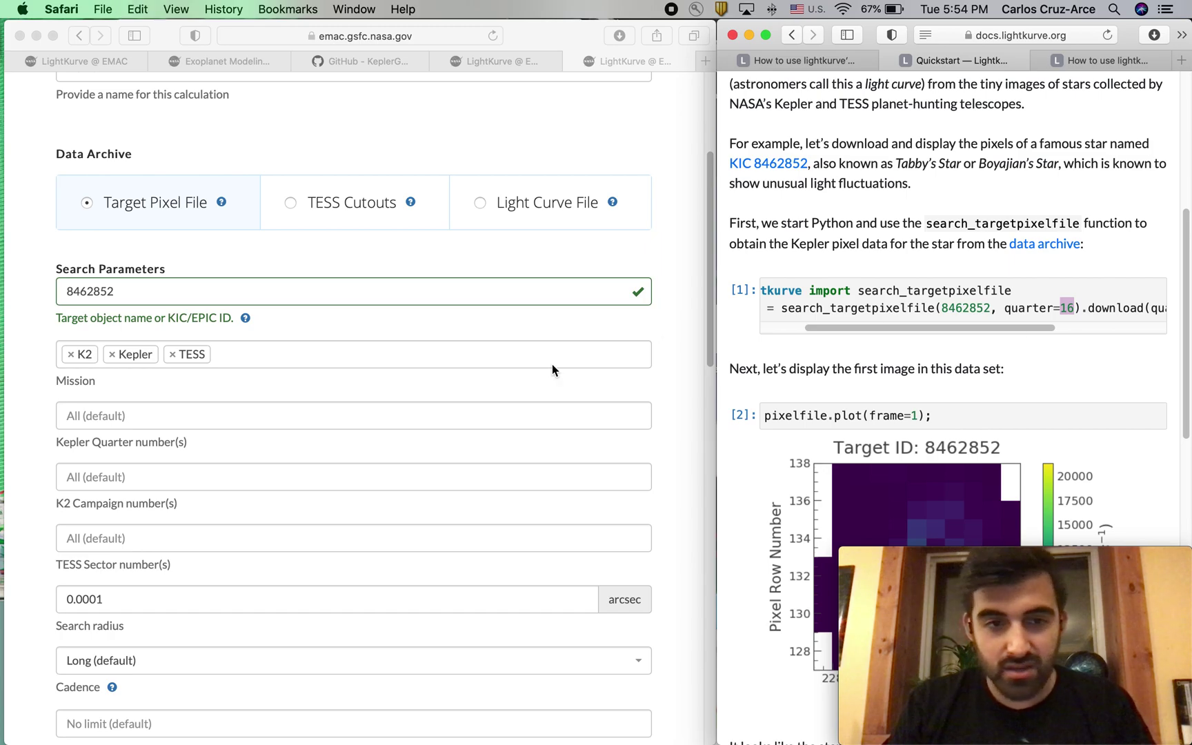
scroll(383, 414, "down", 3)
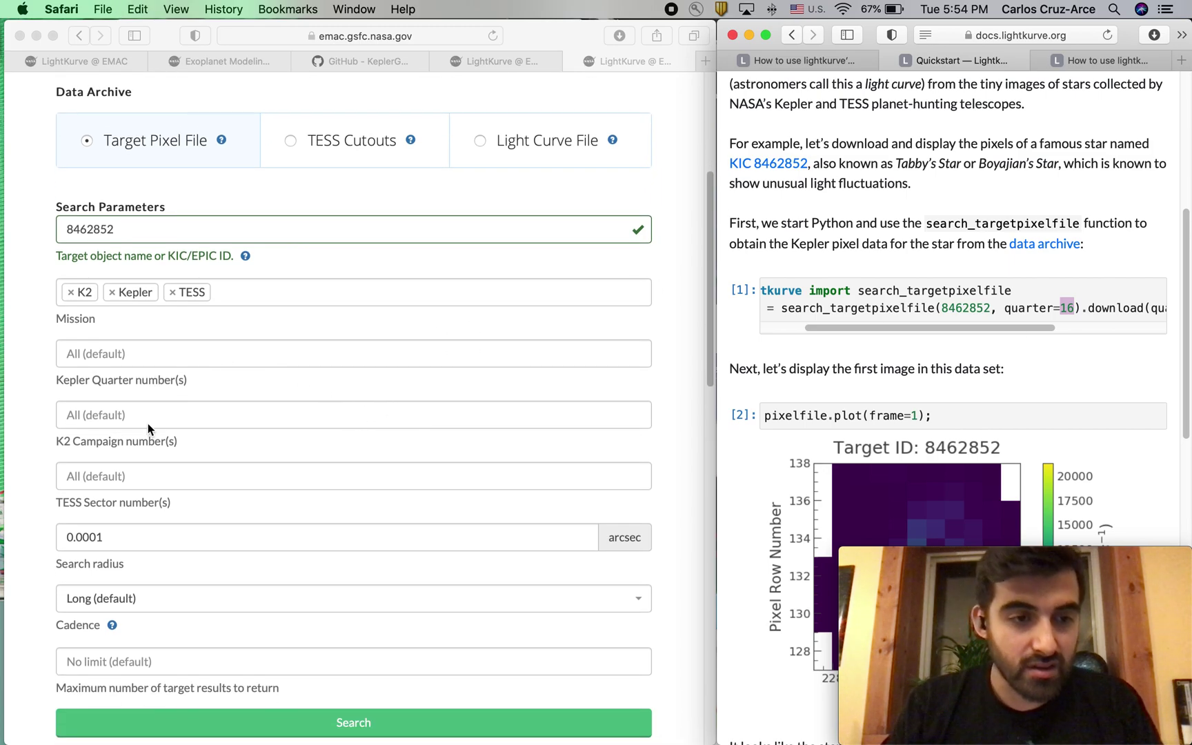
scroll(133, 527, "down", 2)
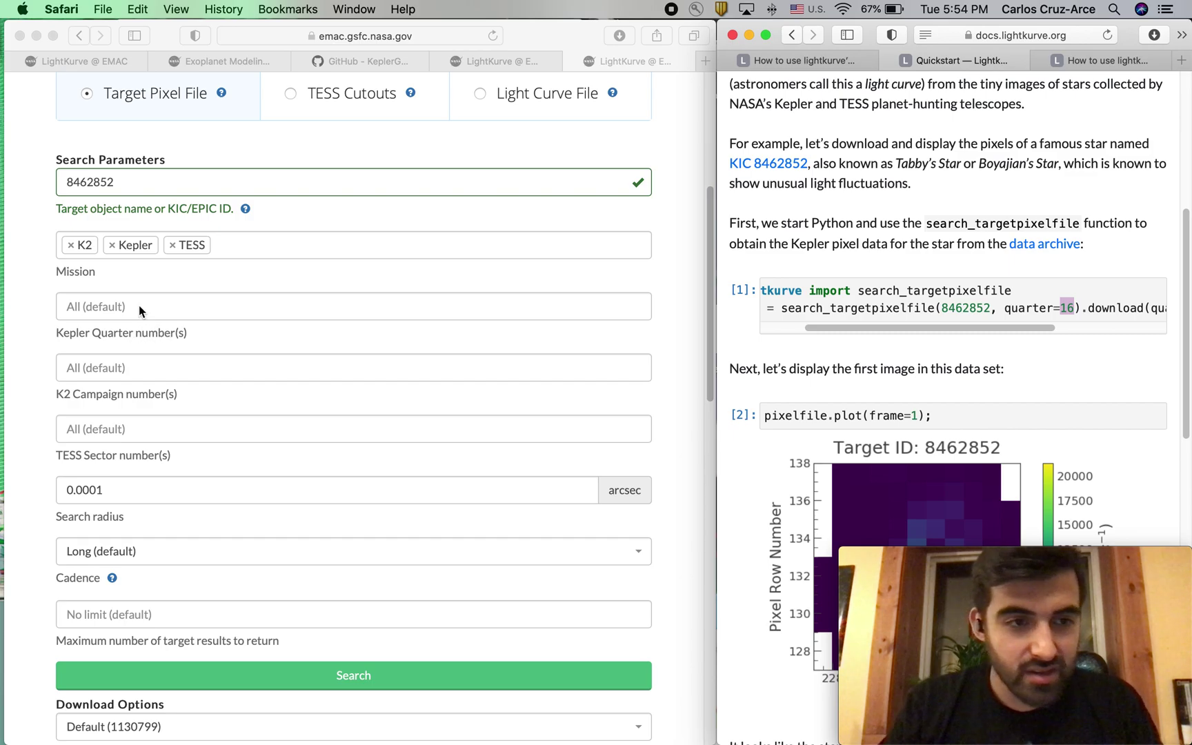
scroll(157, 307, "down", 1)
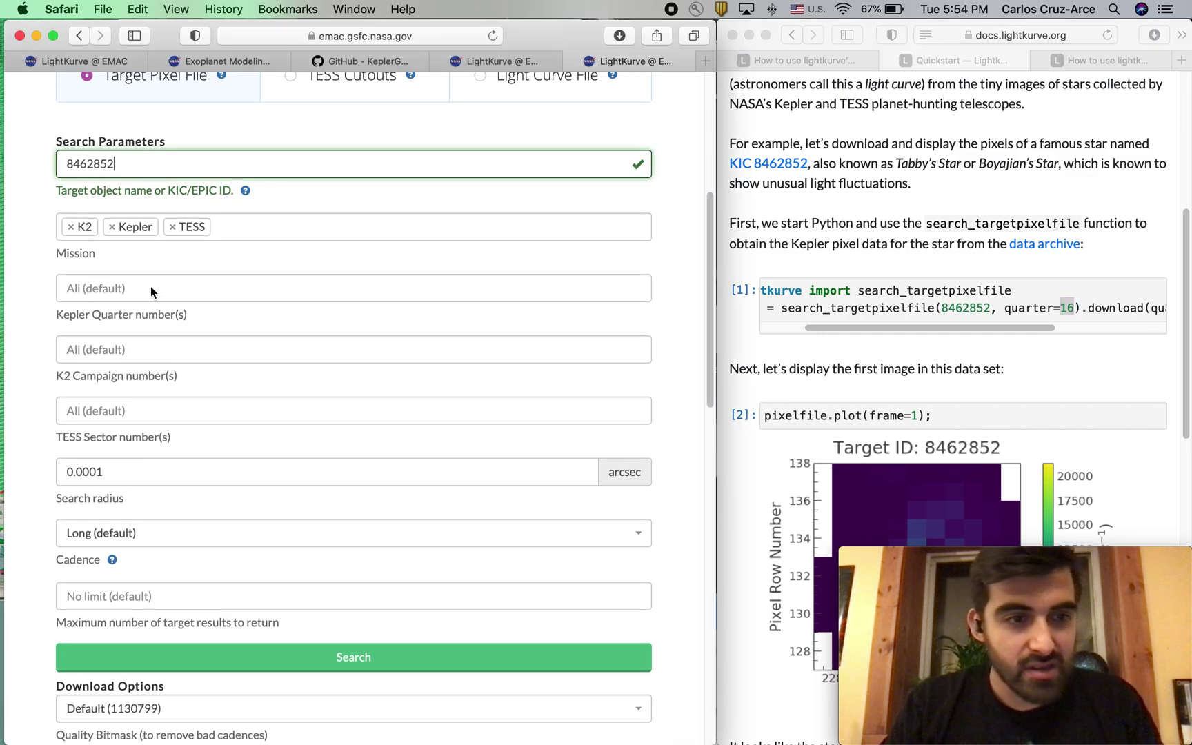
left_click(150, 288)
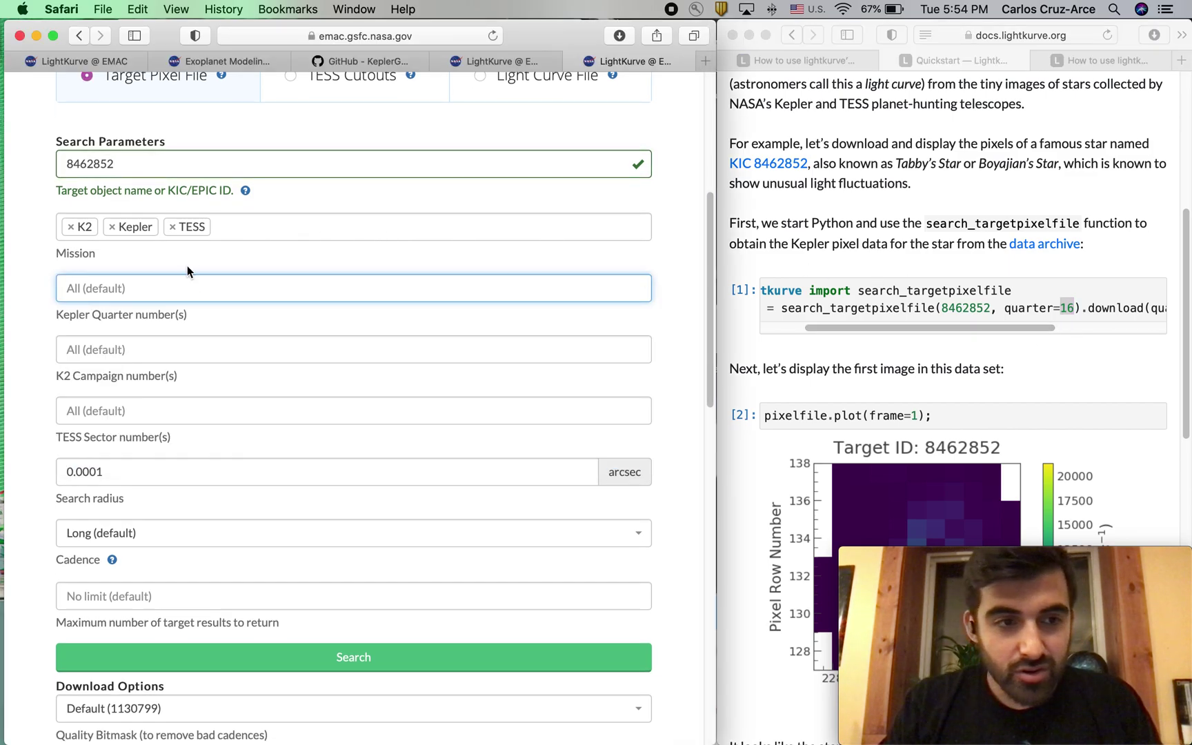
type("16")
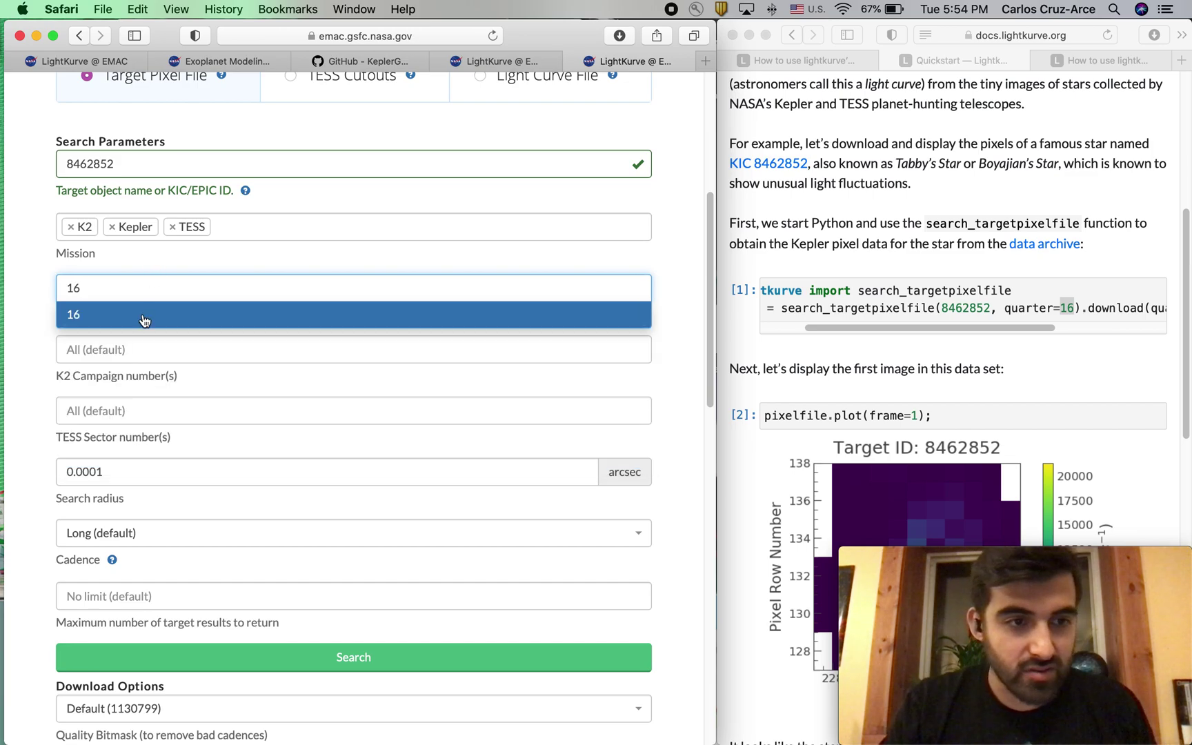
left_click(141, 319)
Run the search for target 8462852
scroll(33, 348, "down", 4)
mouse_move(112, 485)
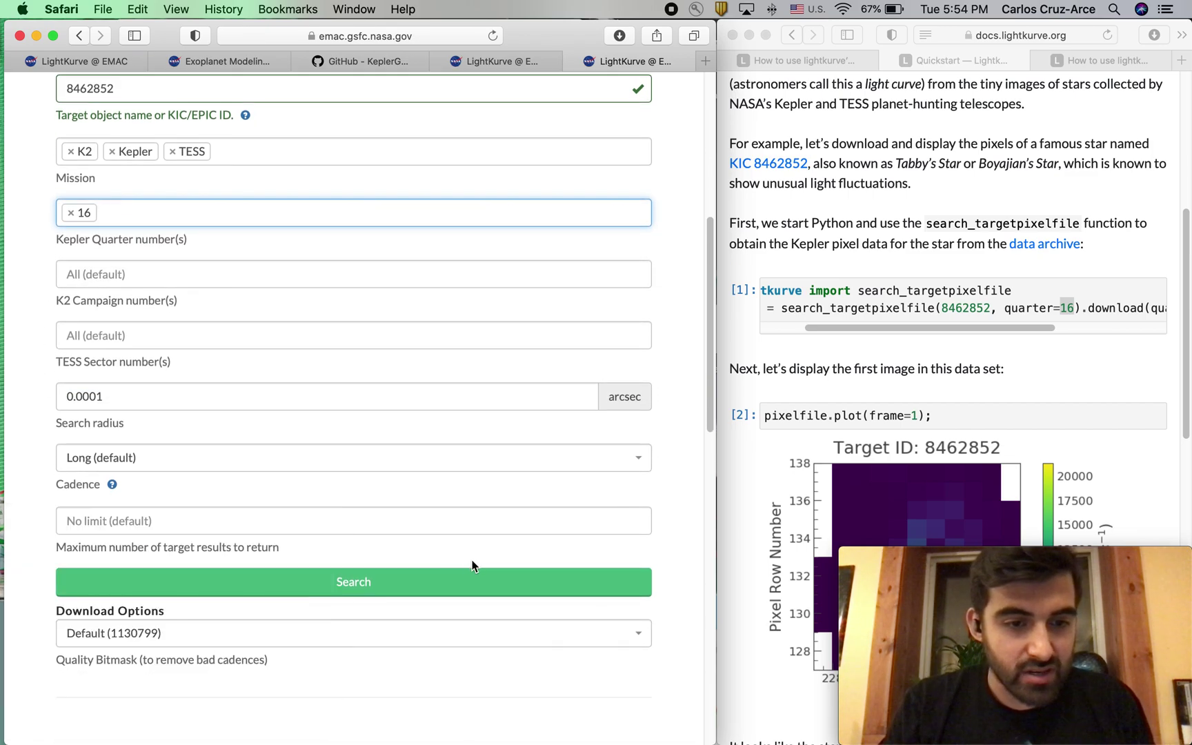
left_click(443, 582)
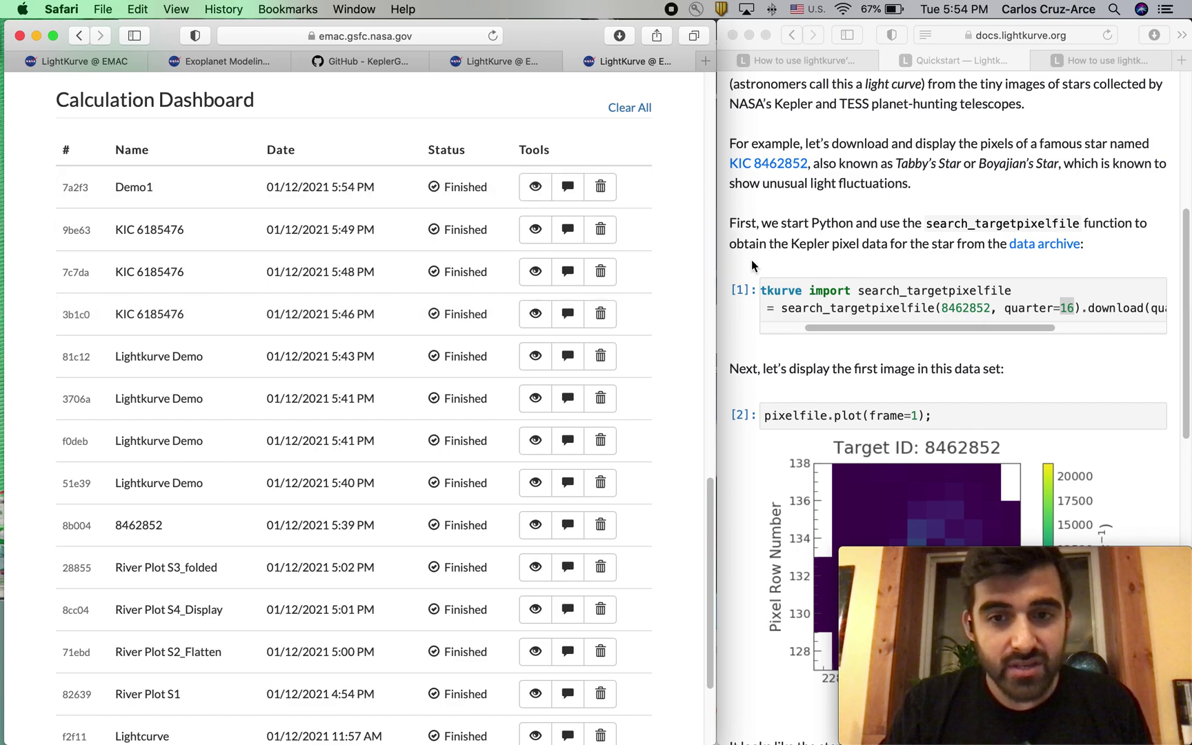
Read the Demo1 job's execution log on the Calculation Dashboard
scroll(752, 260, "down", 3)
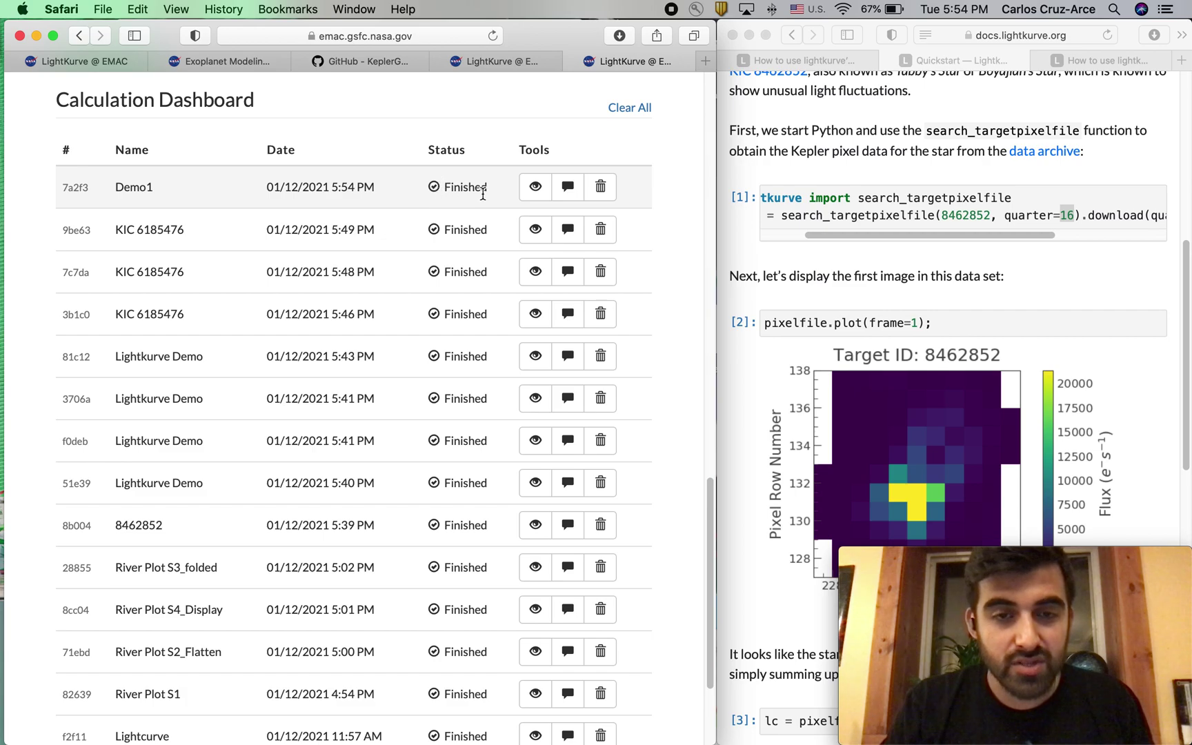
left_click(566, 195)
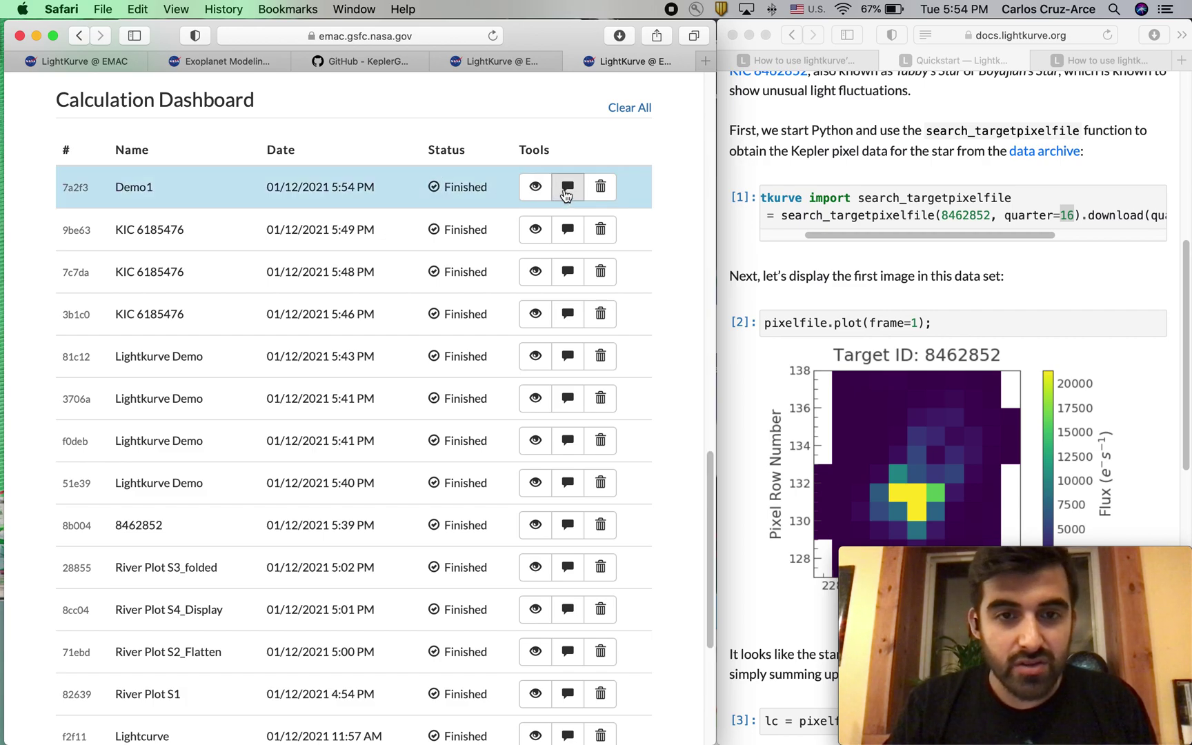
scroll(669, 423, "down", 5)
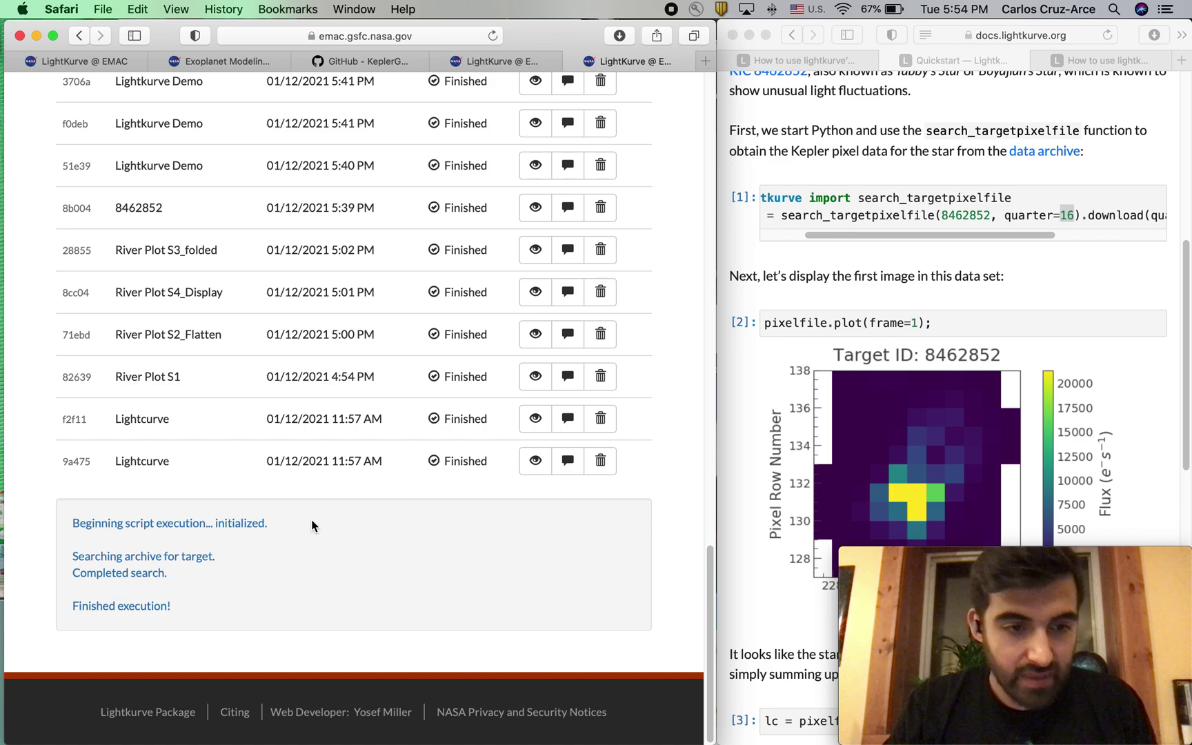
scroll(141, 557, "up", 10)
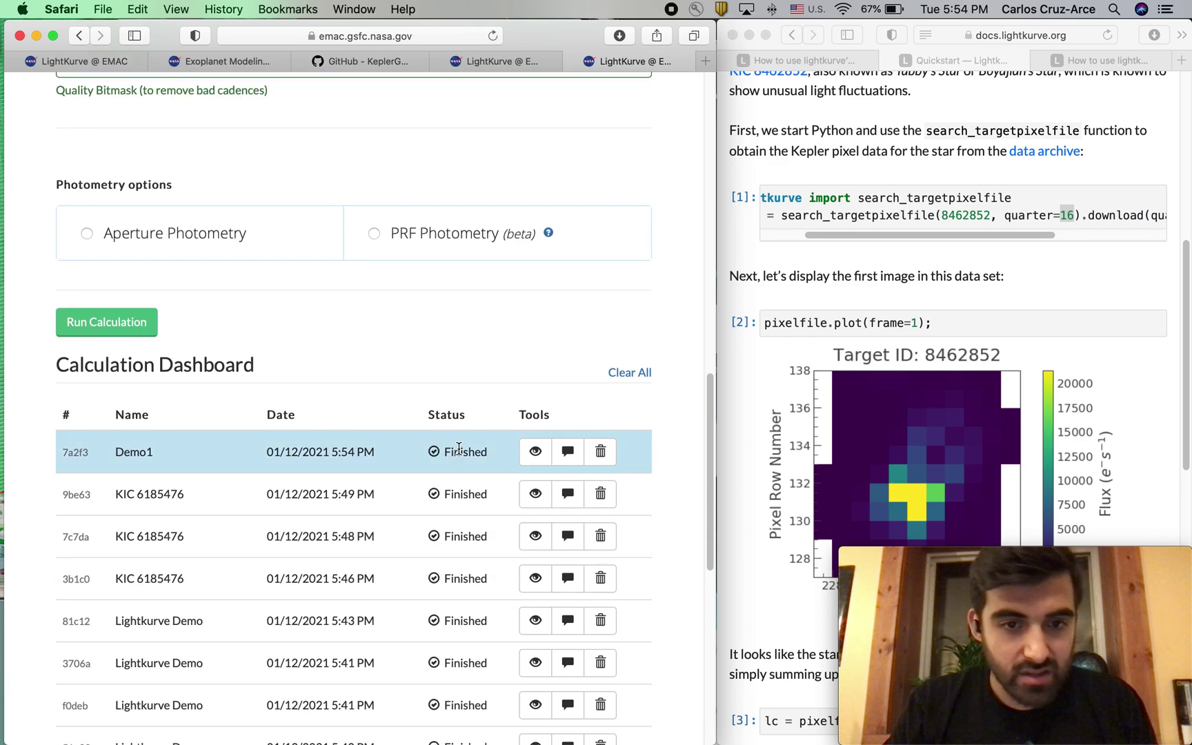
View Demo1's results, listing one Kepler Quarter 16 file for 8462852
left_click(530, 455)
scroll(530, 467, "down", 6)
scroll(529, 466, "down", 8)
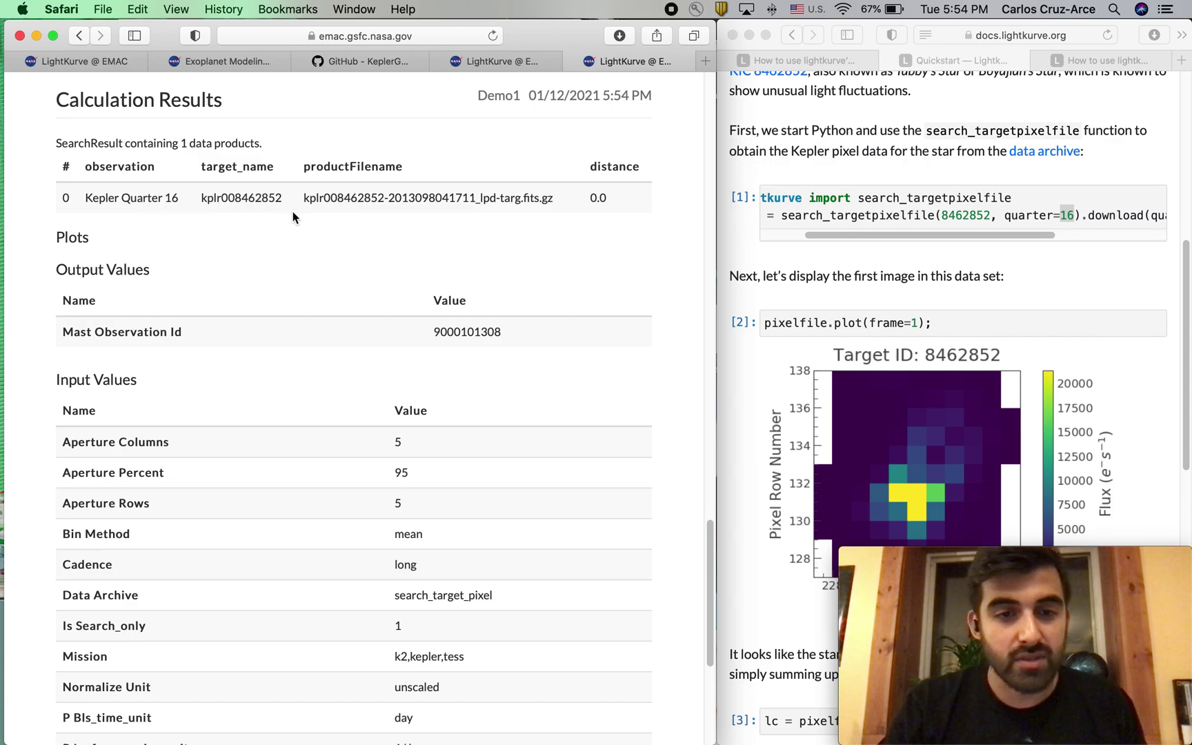
scroll(350, 263, "up", 1)
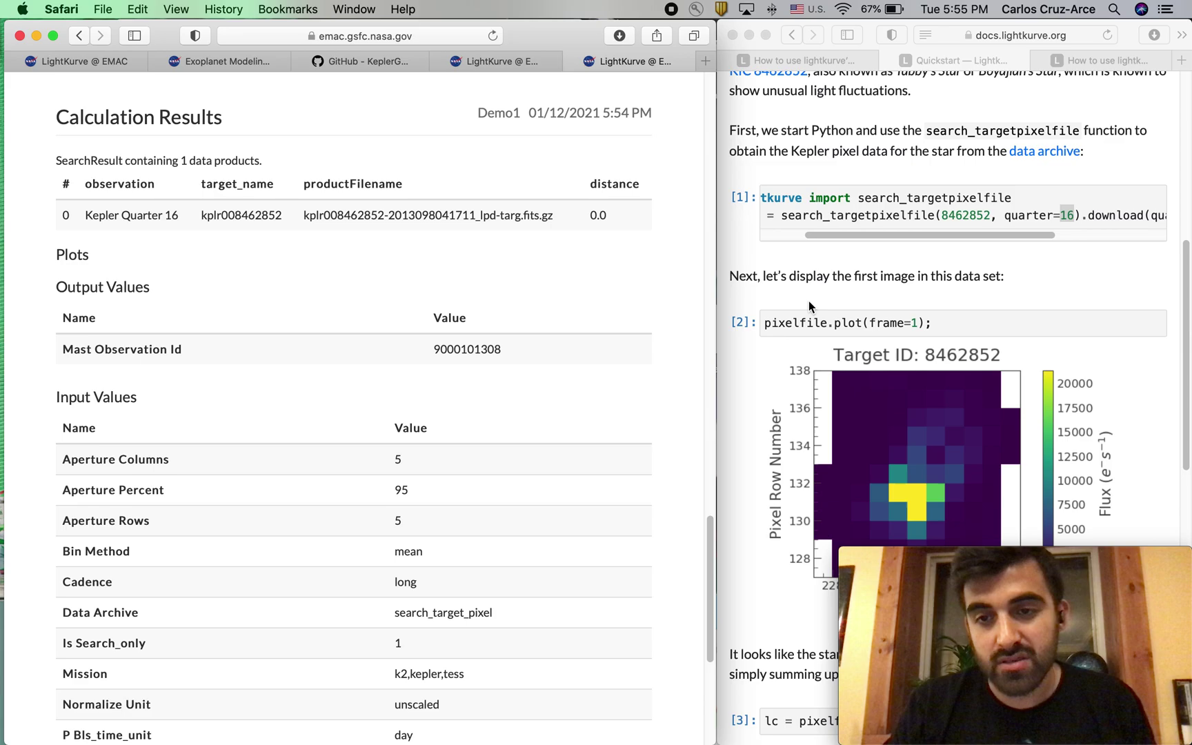
scroll(763, 345, "down", 2)
scroll(763, 342, "down", 7)
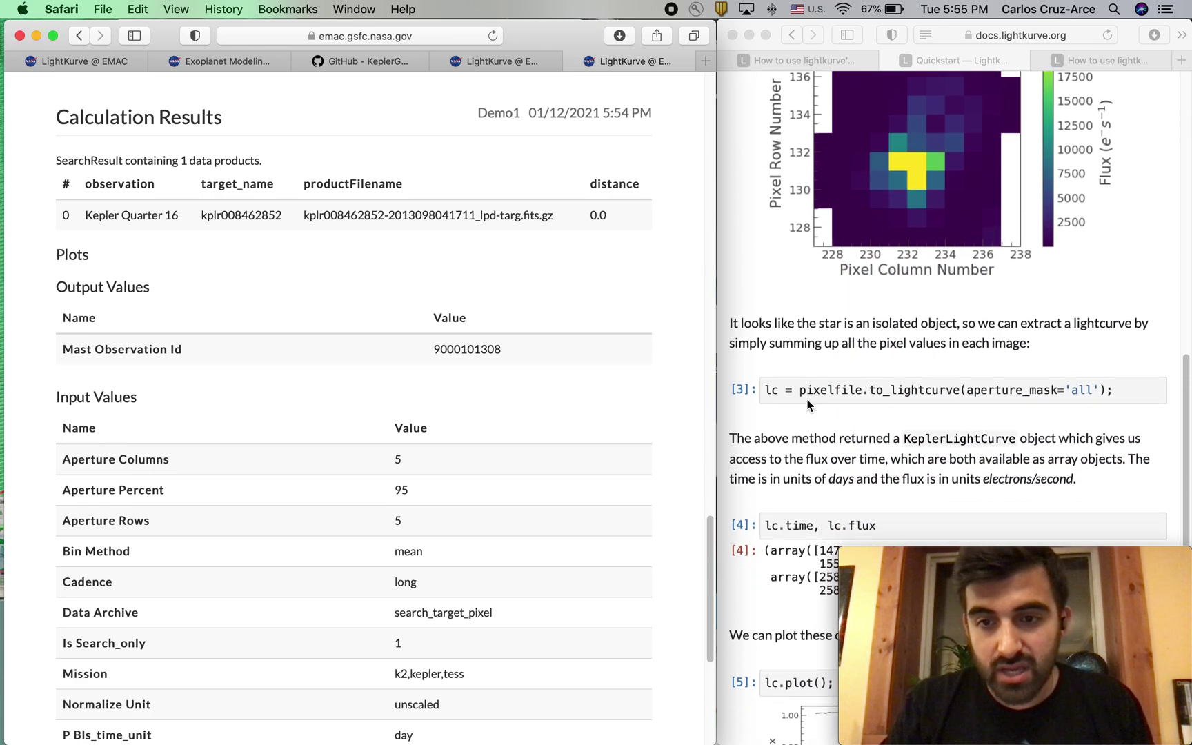
scroll(561, 426, "down", 10)
scroll(561, 428, "up", 20)
scroll(562, 427, "up", 15)
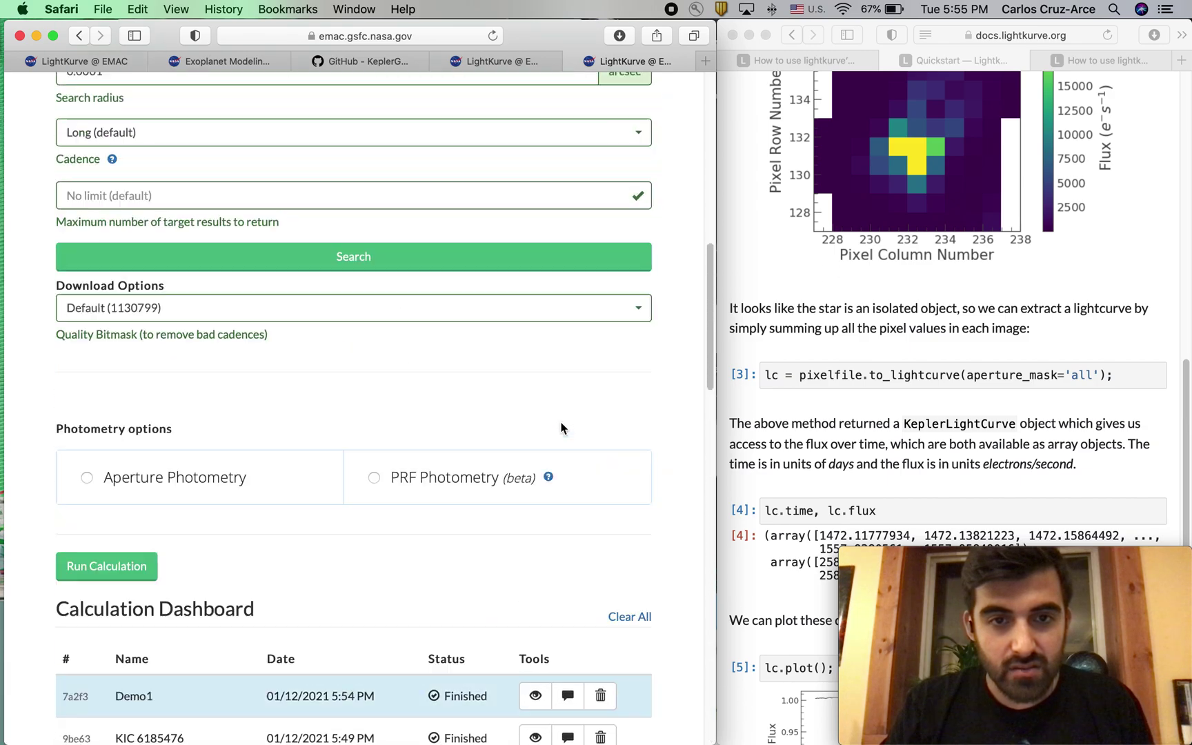
scroll(562, 427, "down", 8)
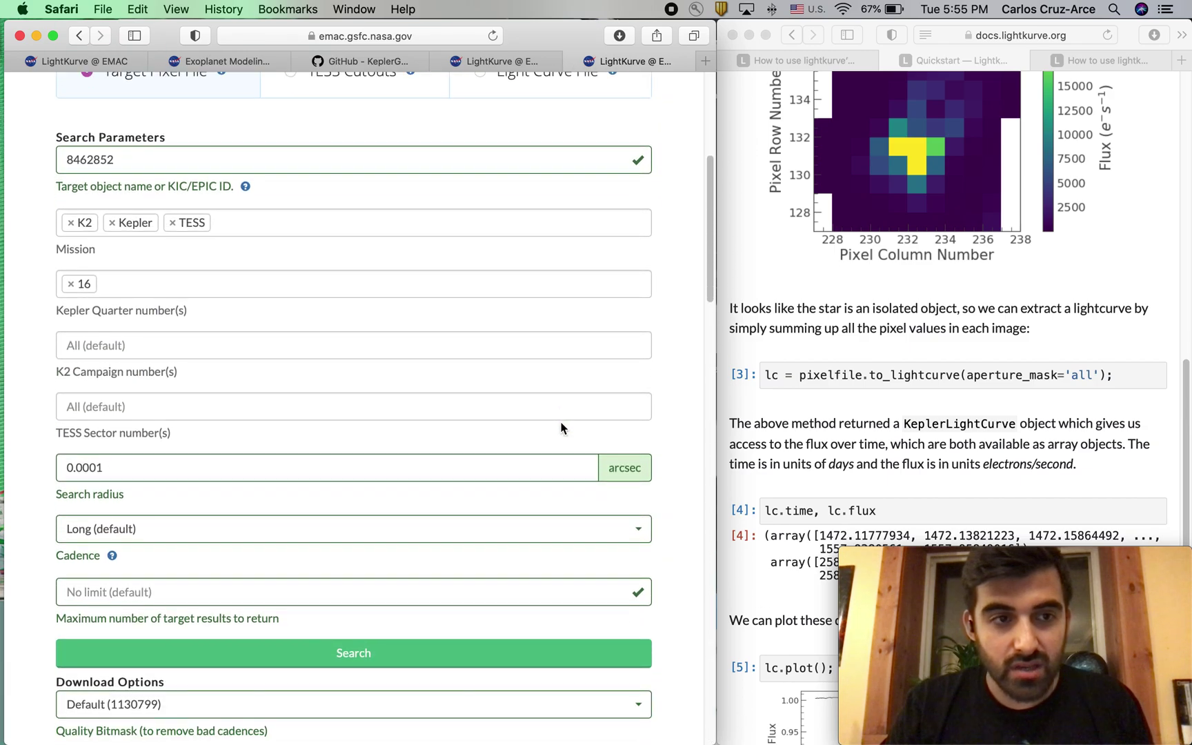
Select Aperture Photometry under Photometry options, keeping the Default (1130799) quality bitmask
scroll(562, 426, "down", 5)
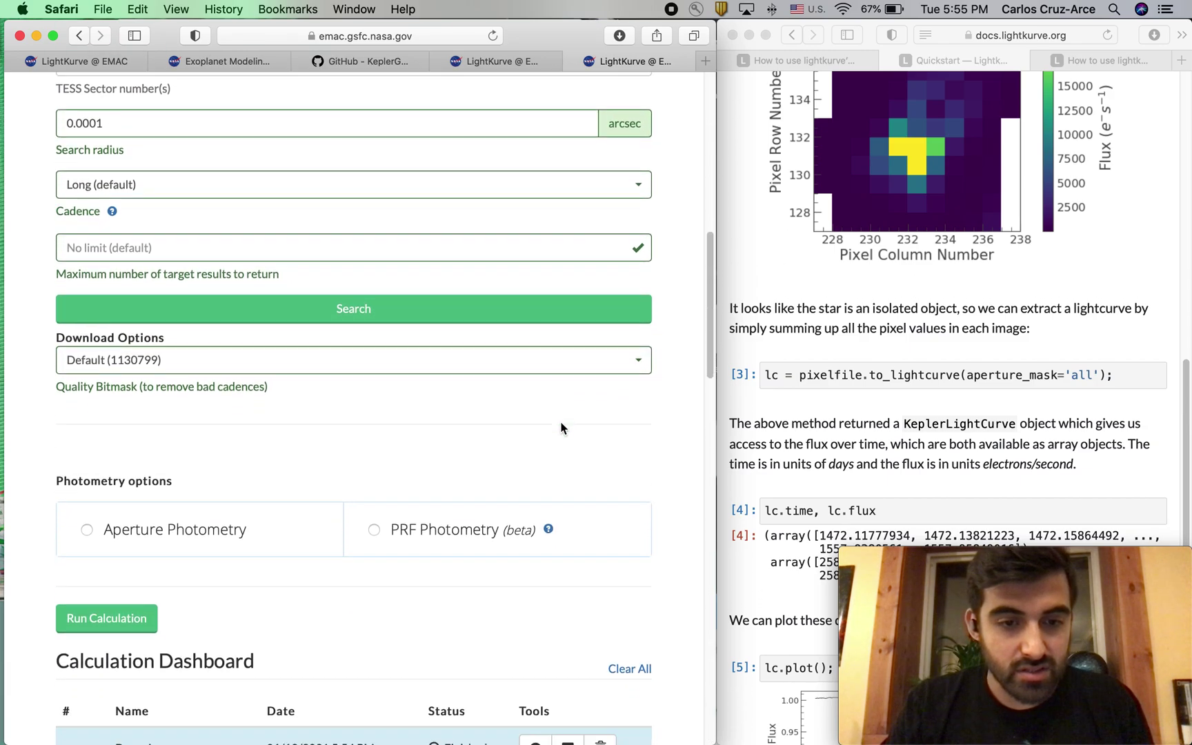
scroll(1021, 392, "down", 1)
scroll(1021, 392, "down", 4)
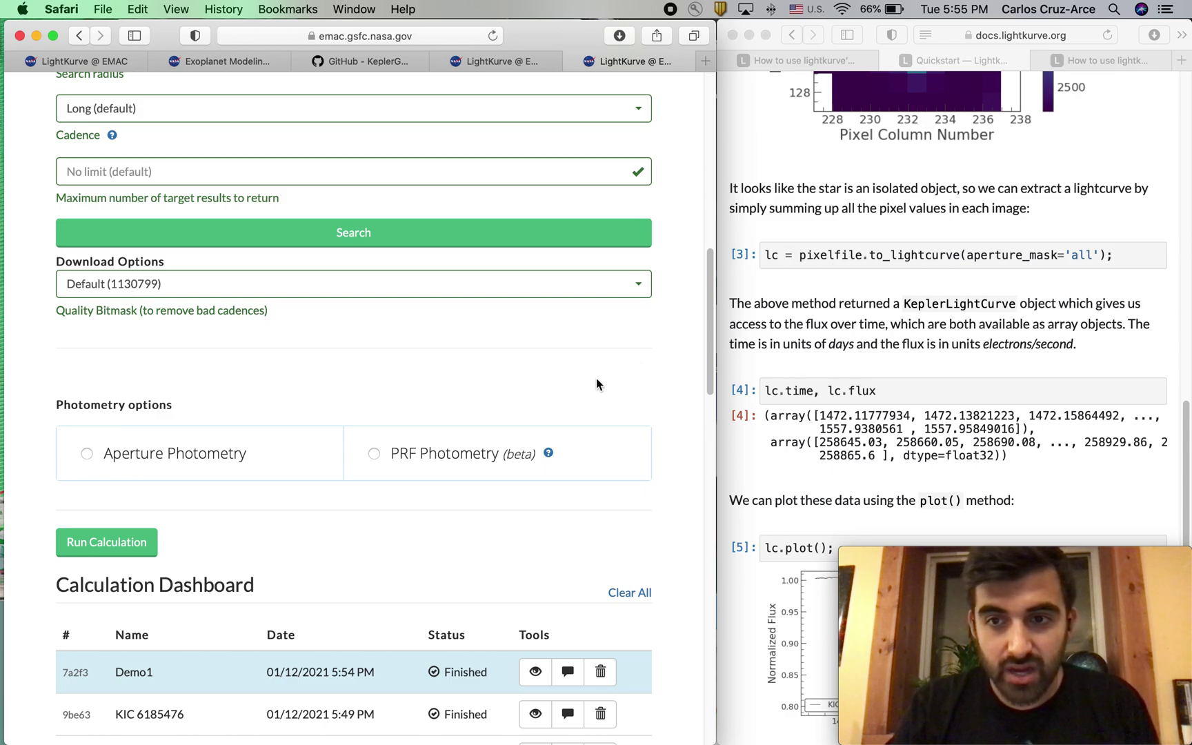
scroll(391, 418, "down", 2)
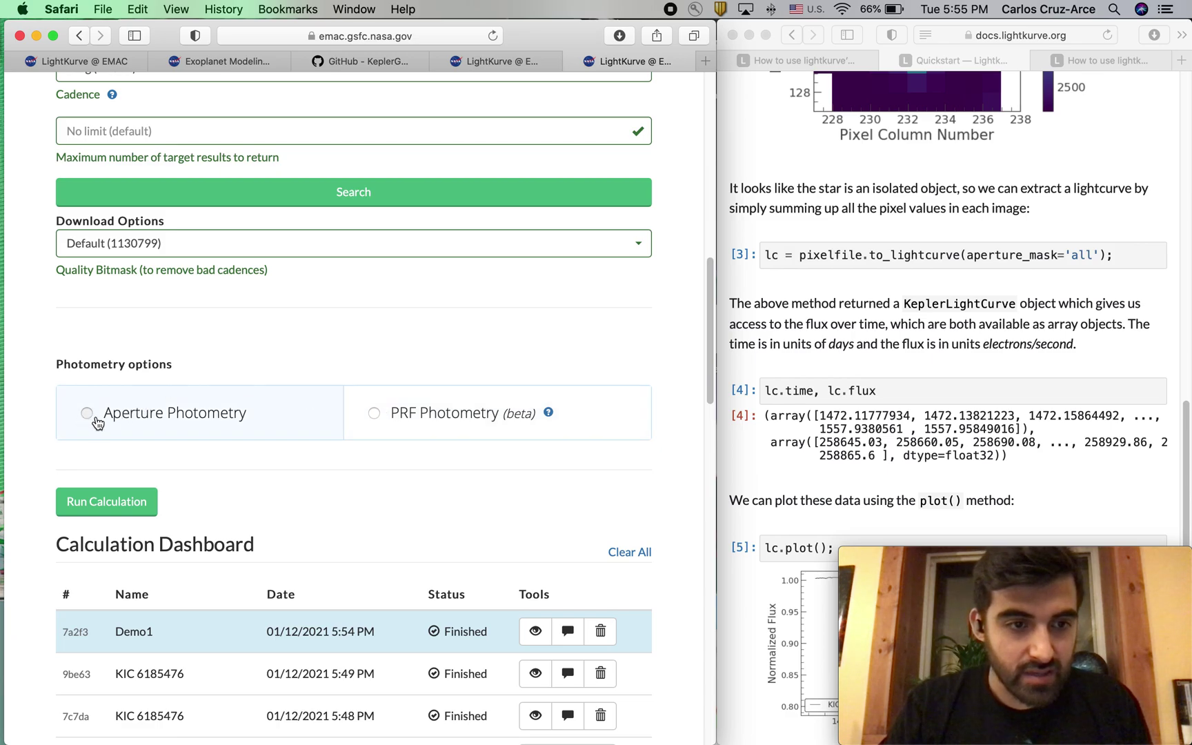
left_click(96, 419)
scroll(181, 418, "down", 4)
mouse_move(181, 418)
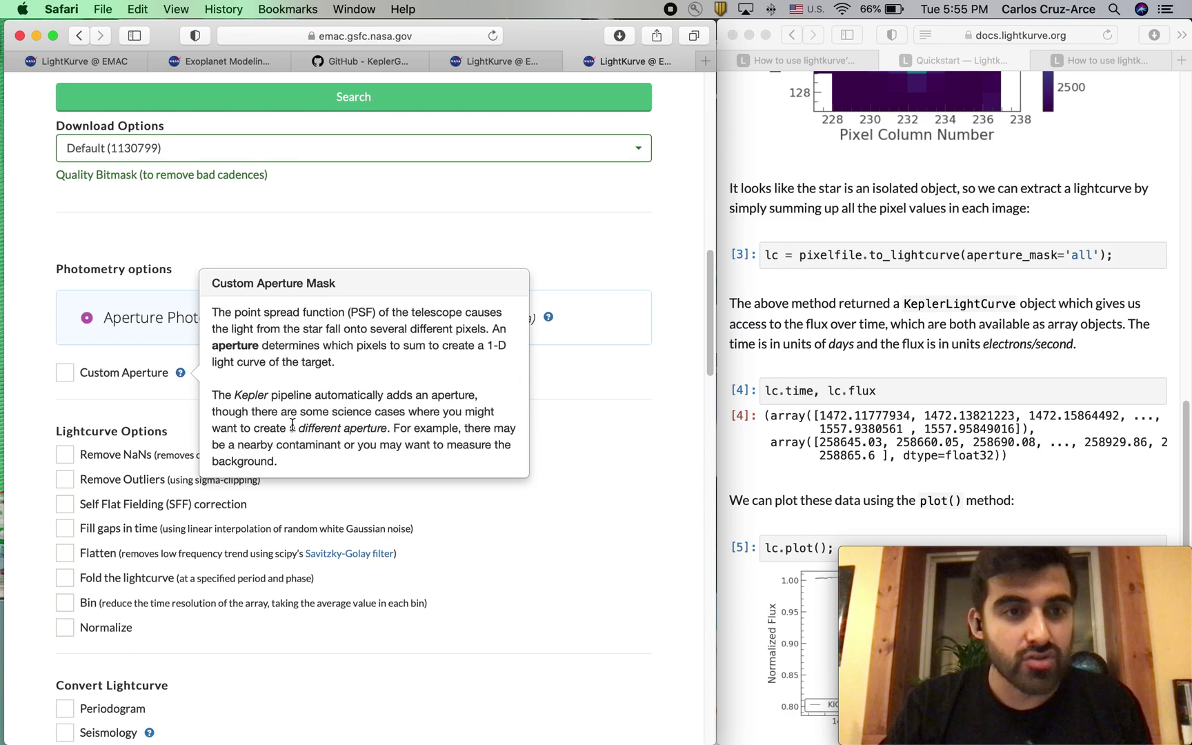
scroll(381, 463, "down", 2)
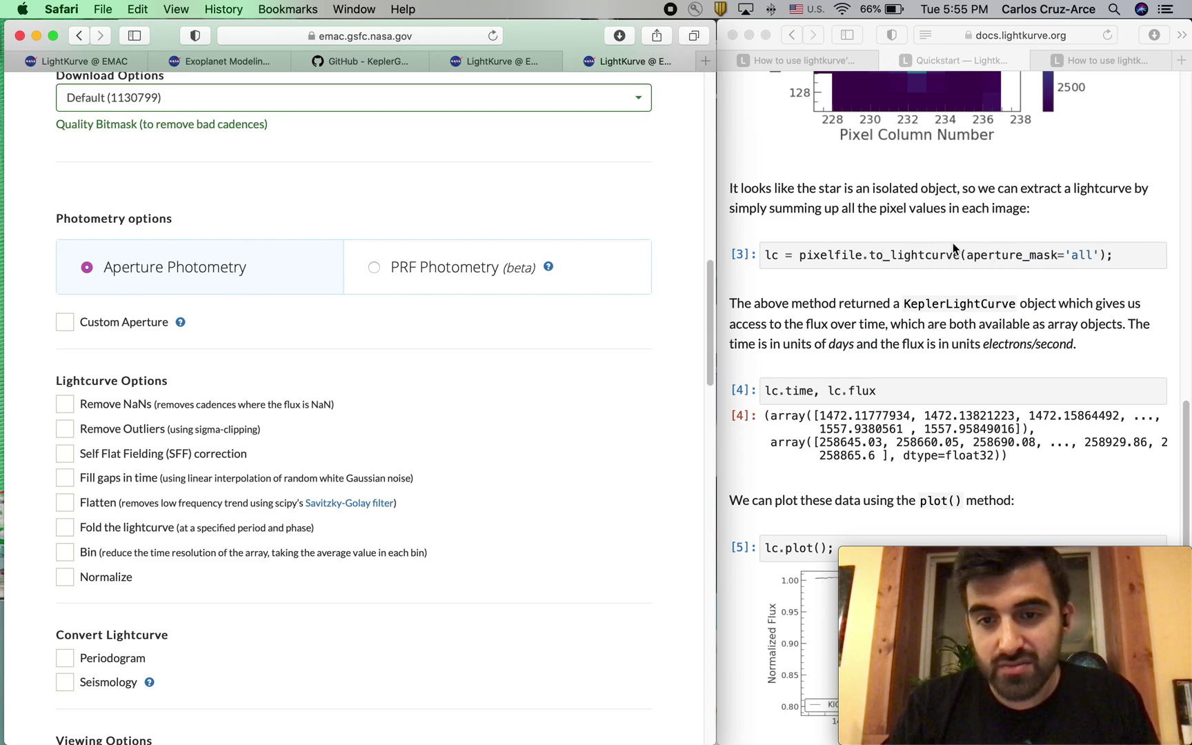
scroll(921, 252, "down", 5)
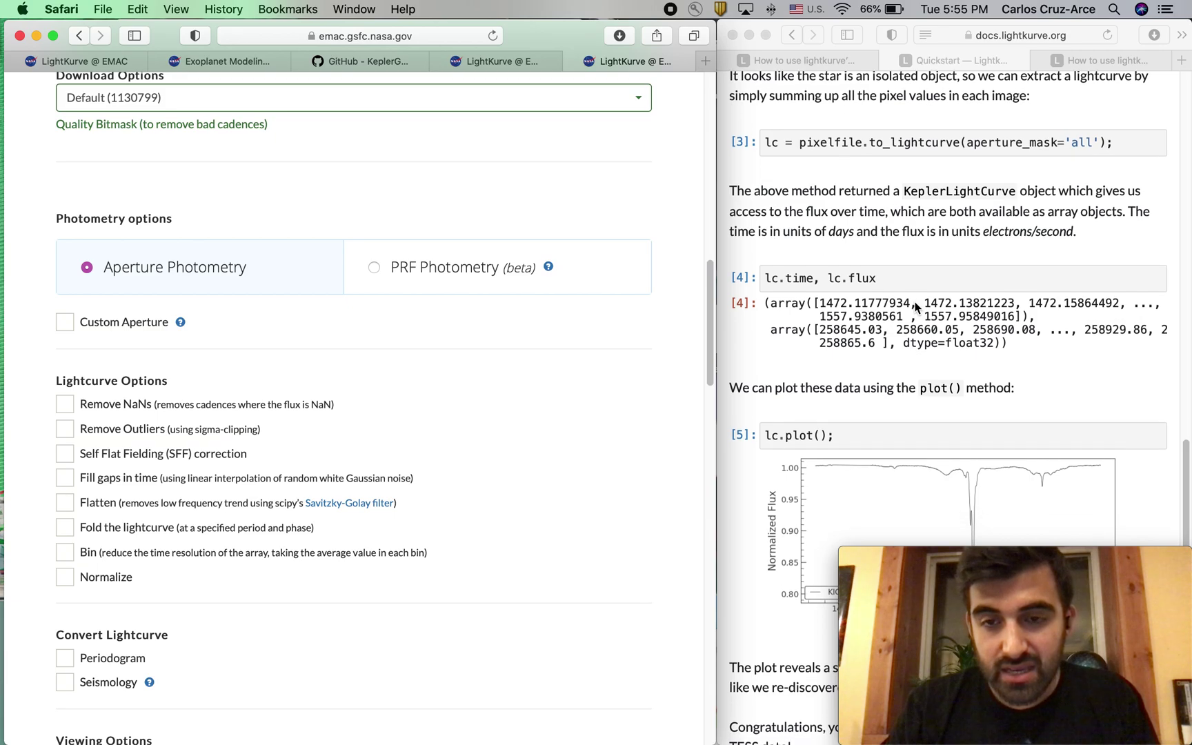
scroll(915, 306, "down", 4)
scroll(414, 359, "down", 3)
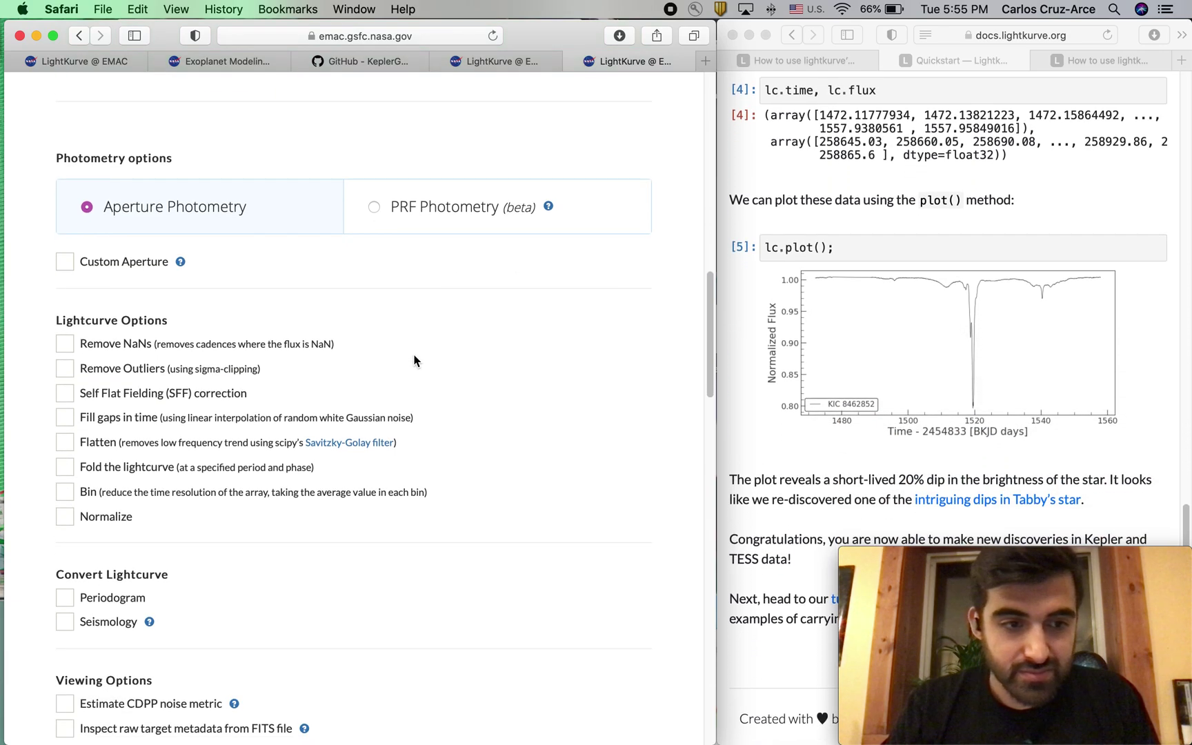
scroll(194, 484, "down", 2)
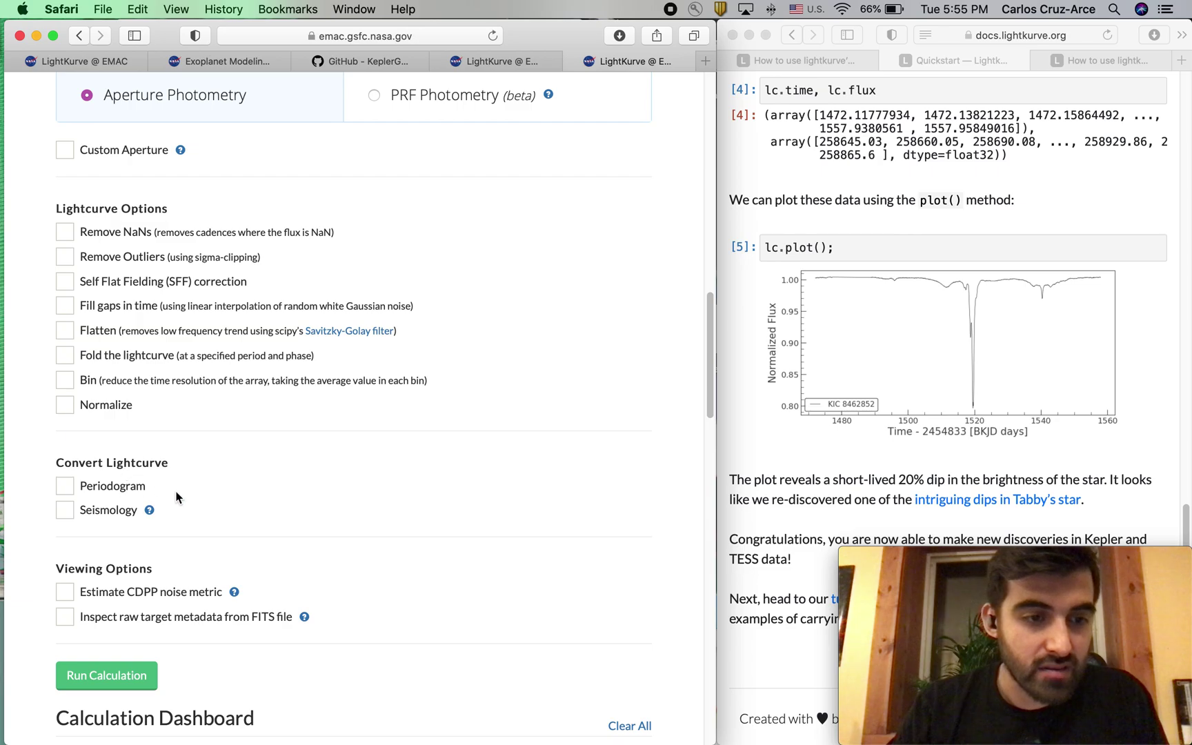
Run the aperture photometry job and open its results showing 8462852's dip near day 1520
scroll(145, 556, "down", 3)
left_click(142, 561)
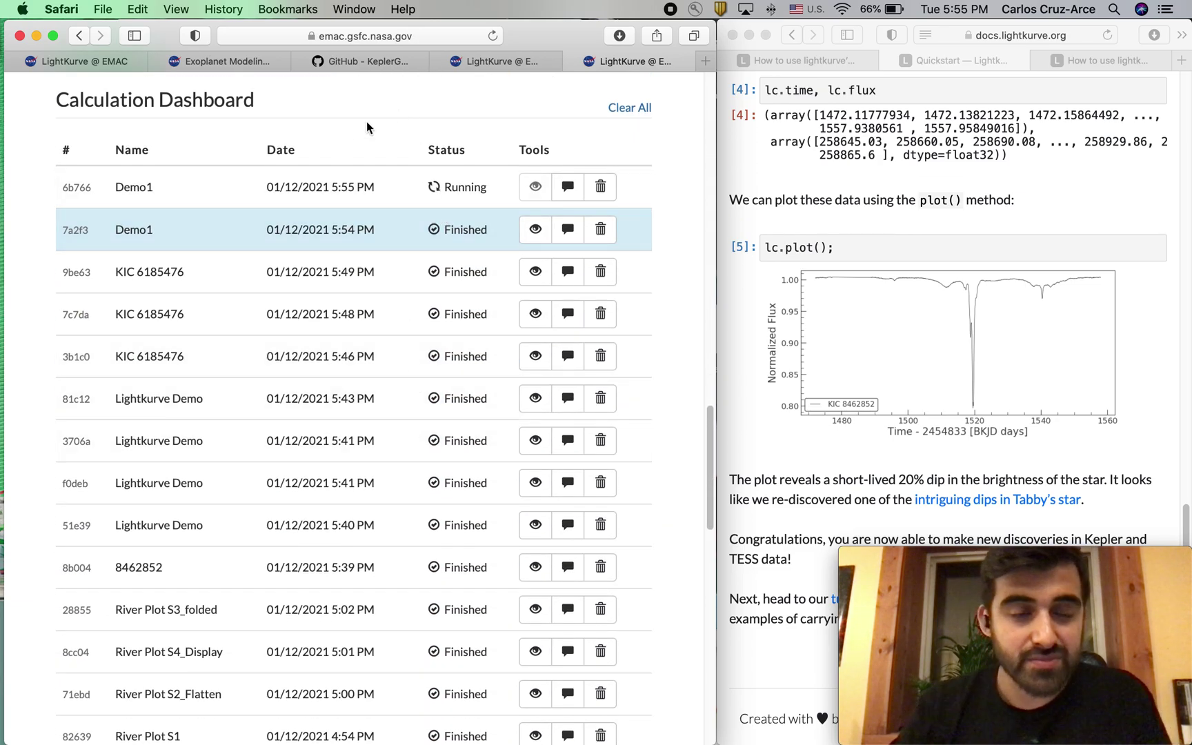
left_click(567, 189)
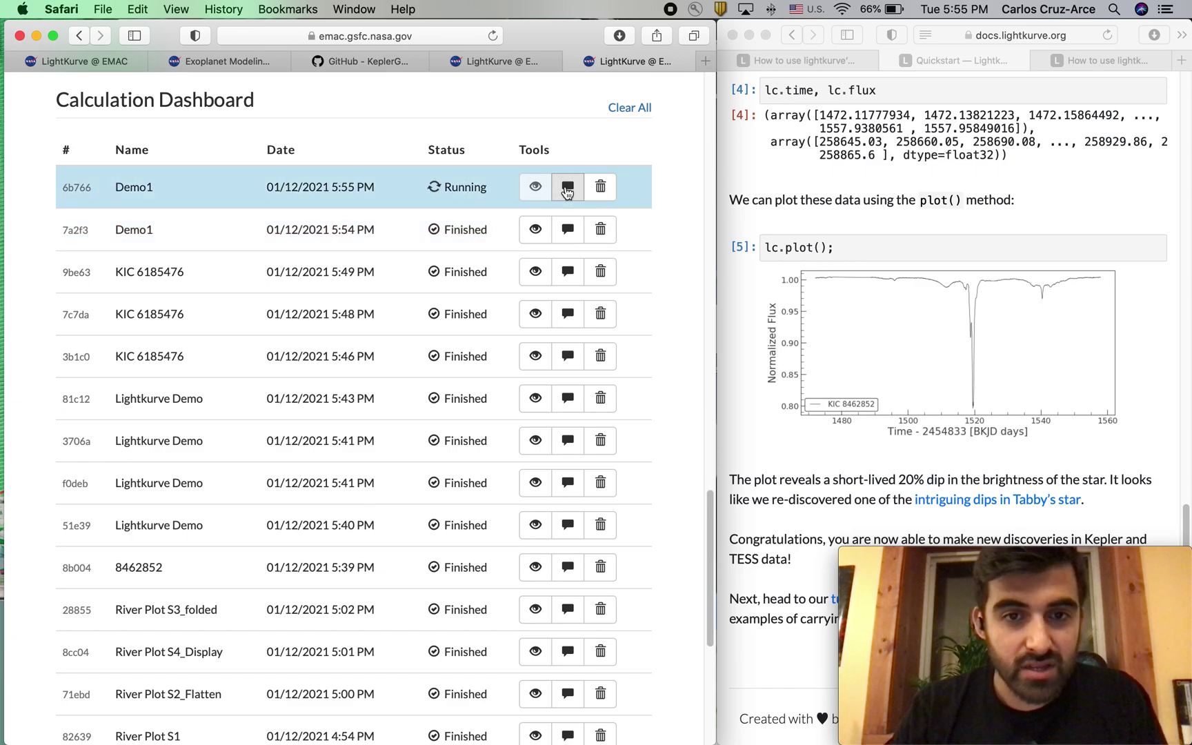
left_click(535, 231)
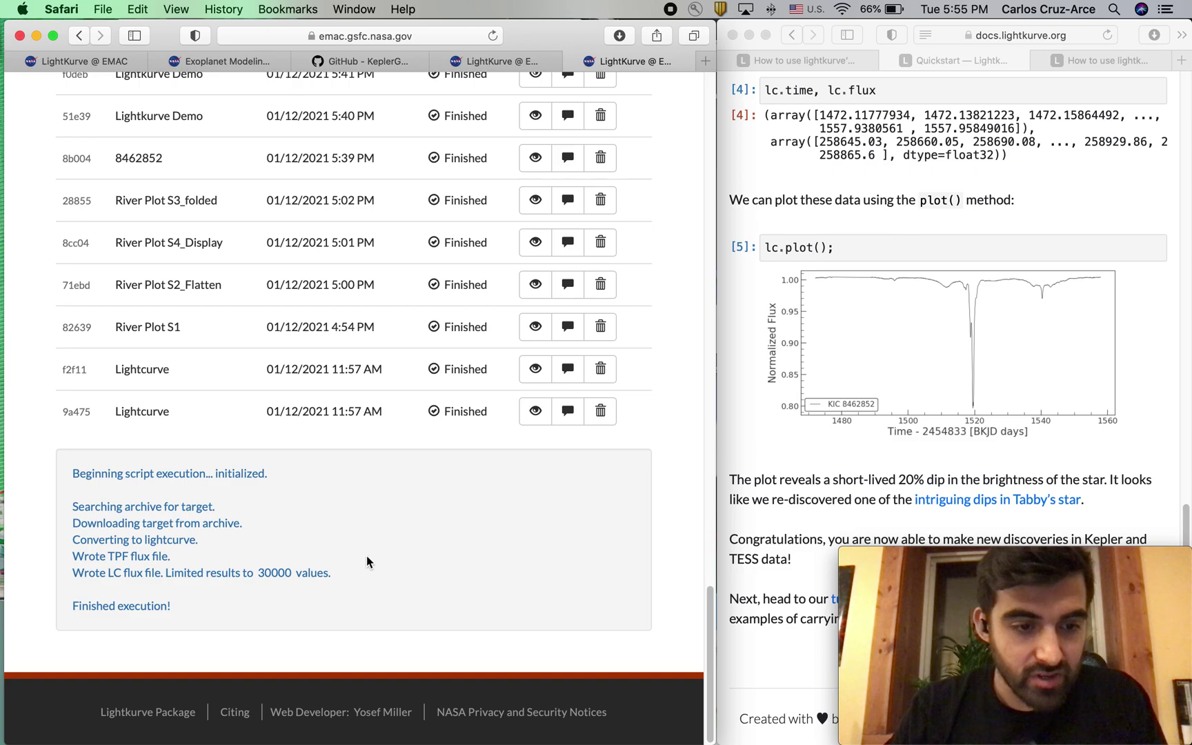
scroll(535, 358, "down", 1)
left_click(536, 315)
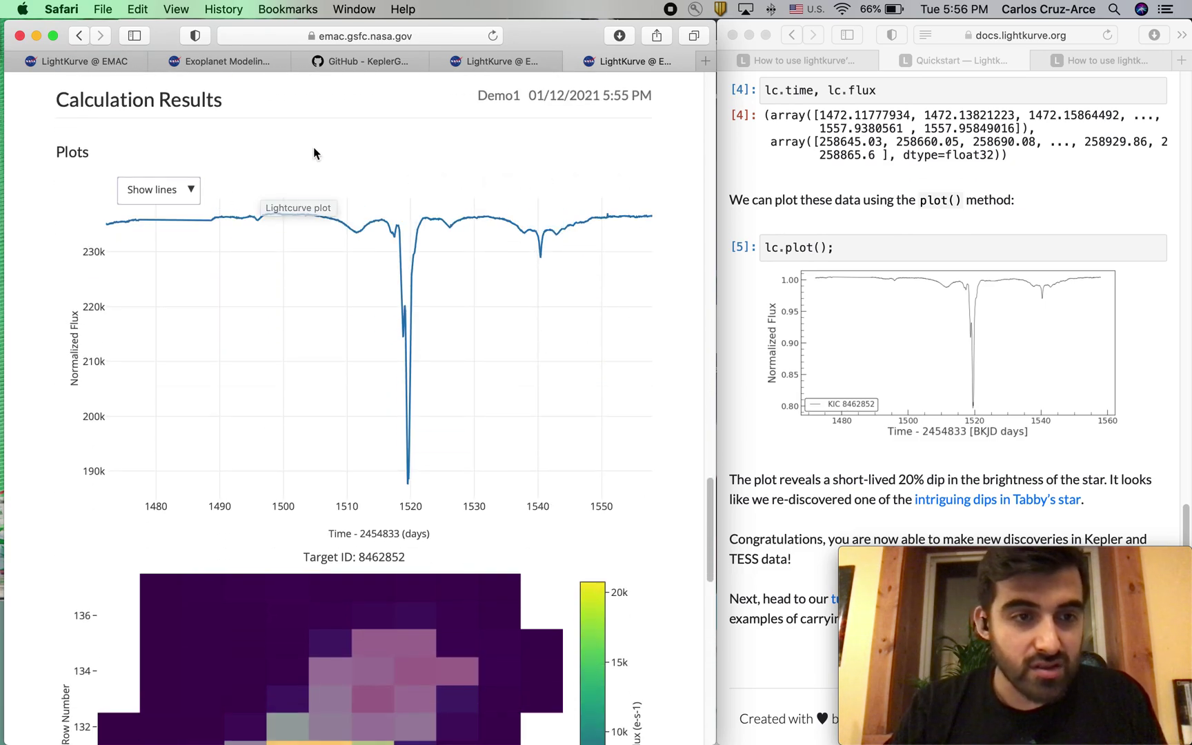
Turn on lightcurve normalization with the units set to Percent
scroll(51, 239, "up", 8)
scroll(50, 239, "up", 10)
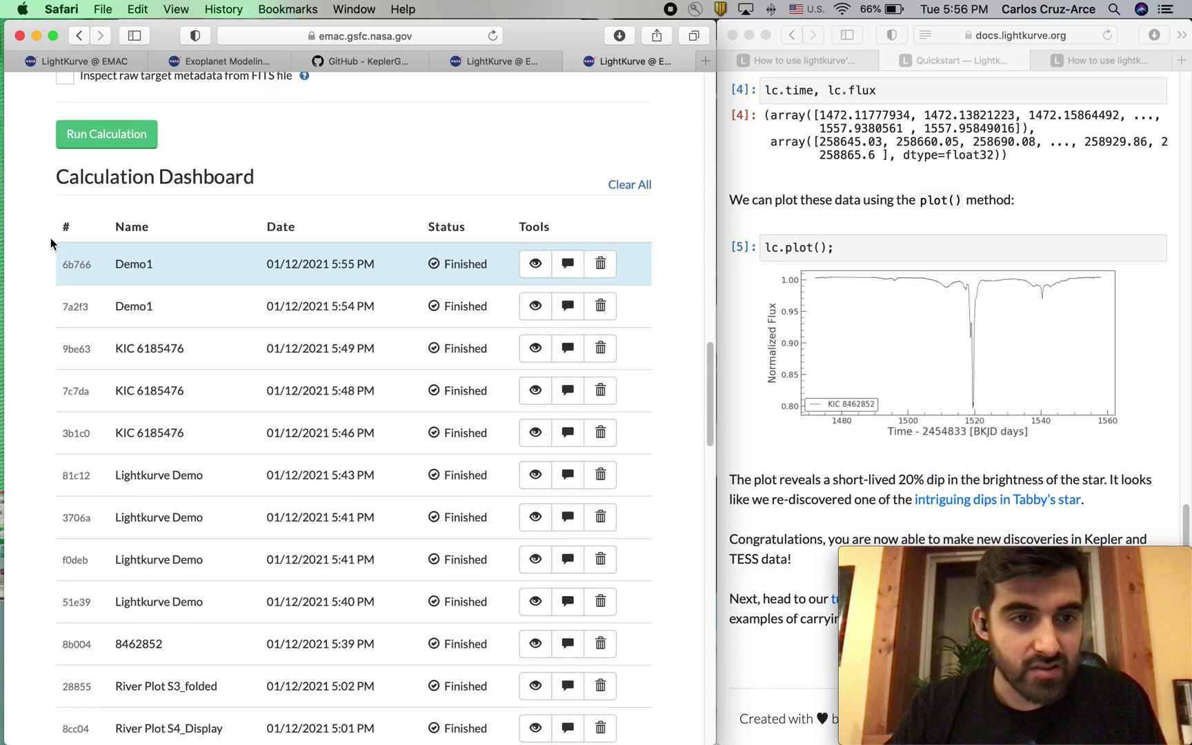
left_click(69, 235)
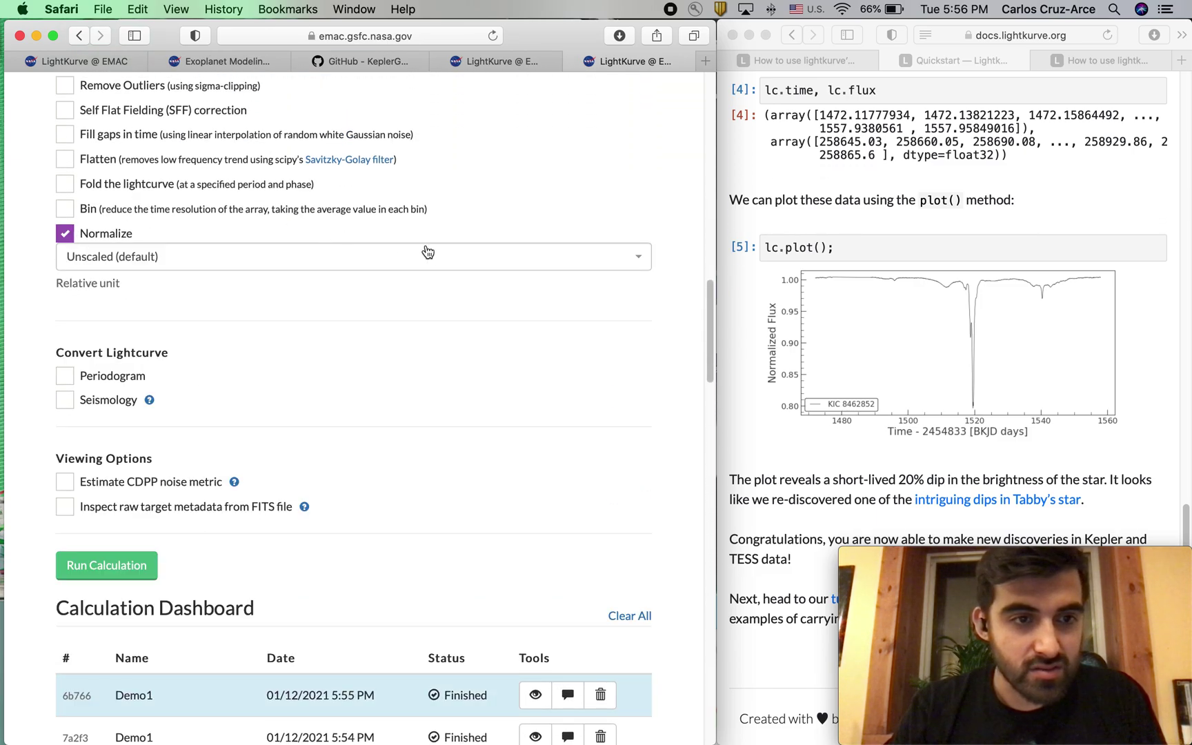
left_click(641, 261)
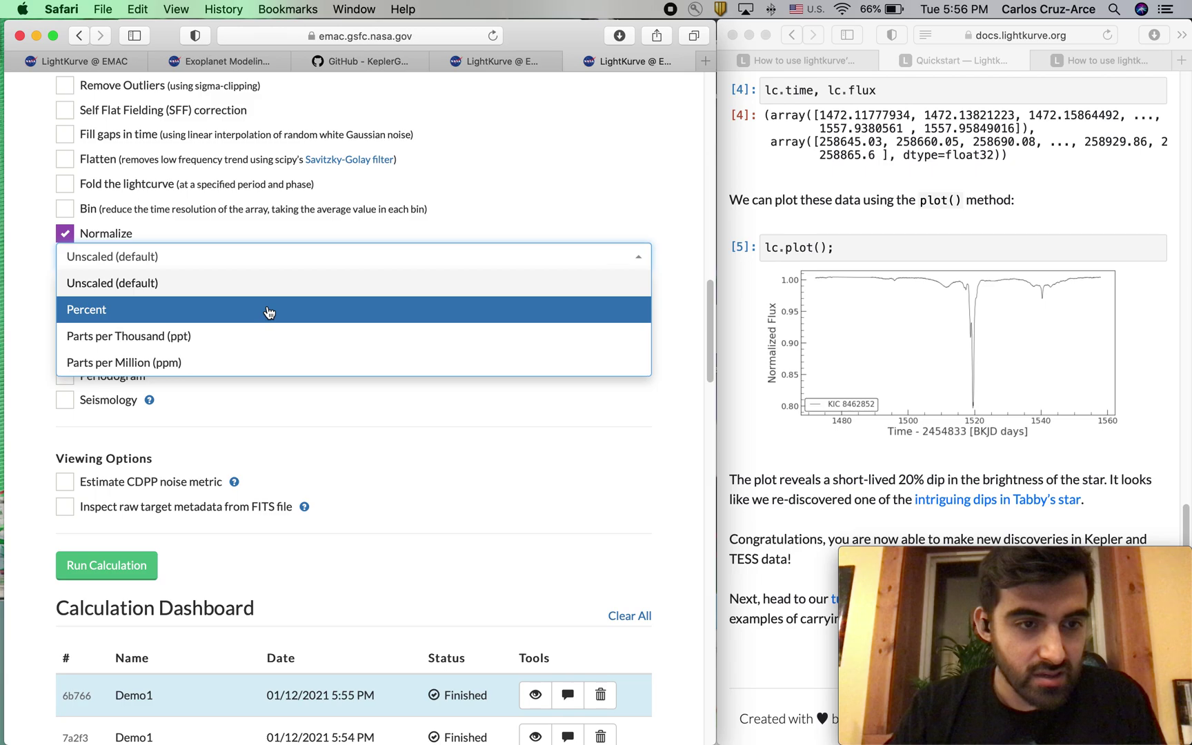
left_click(175, 317)
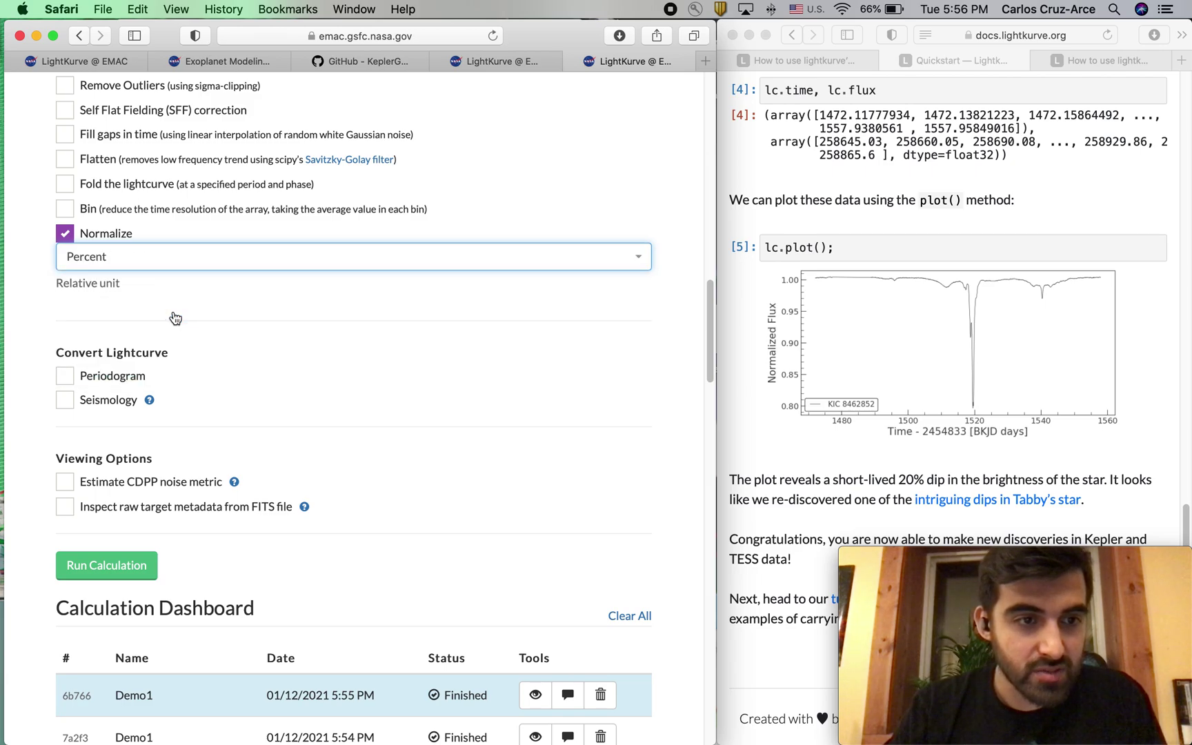
Rerun the Demo1 calculation with percent normalization and check its progress
left_click(107, 565)
scroll(136, 565, "down", 10)
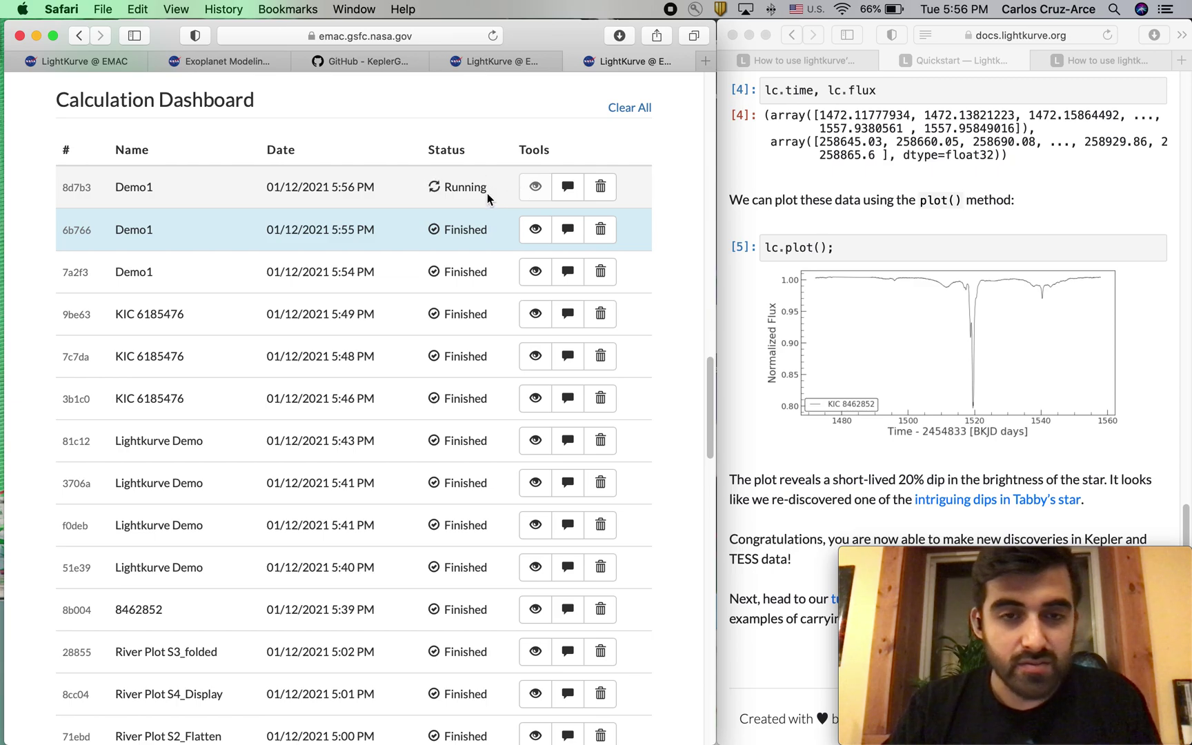
left_click(568, 186)
scroll(459, 298, "down", 1)
scroll(461, 299, "down", 10)
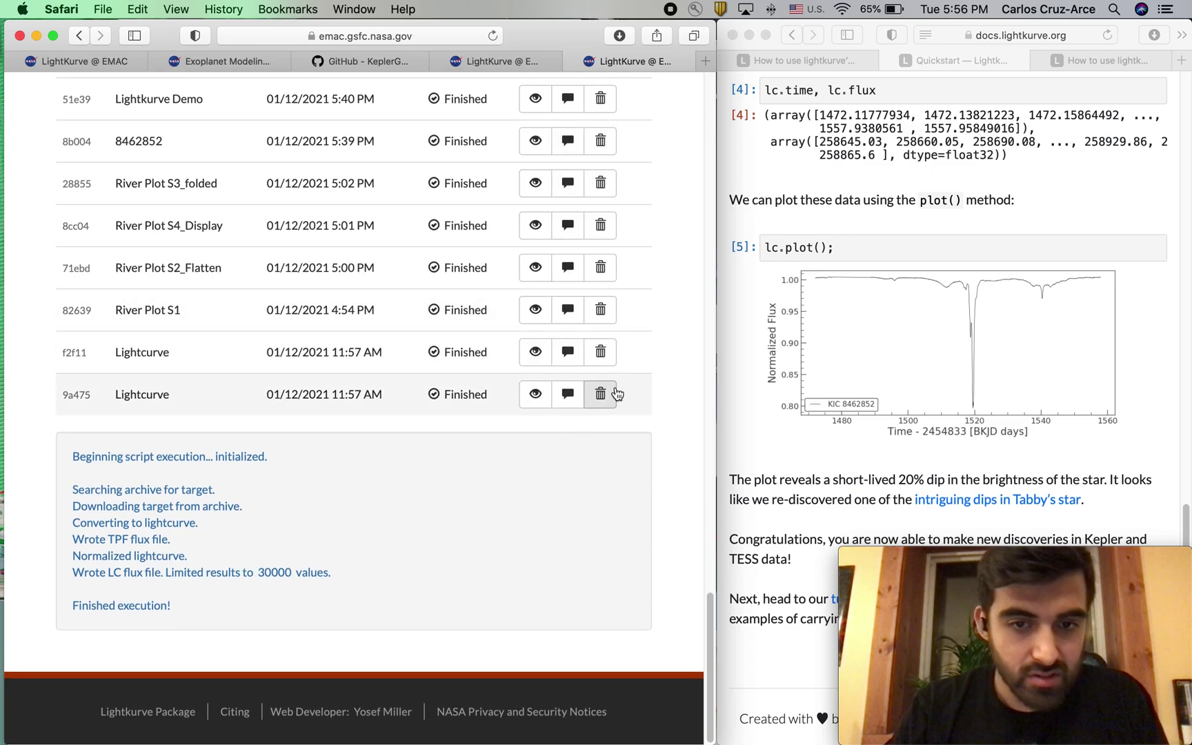
Delete the old Lightcurve calculations and the River Plot S1, S2_Flatten and S4_Display runs
left_click(611, 401)
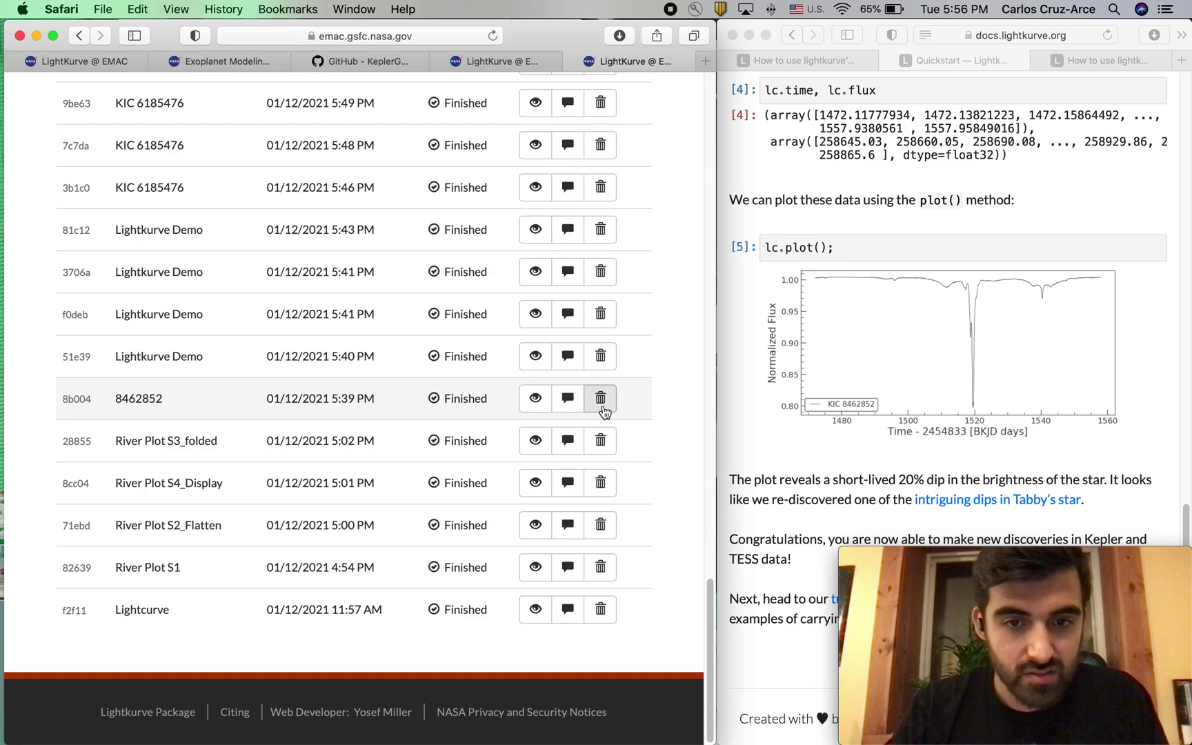
left_click(601, 610)
left_click(602, 613)
left_click(599, 611)
left_click(599, 610)
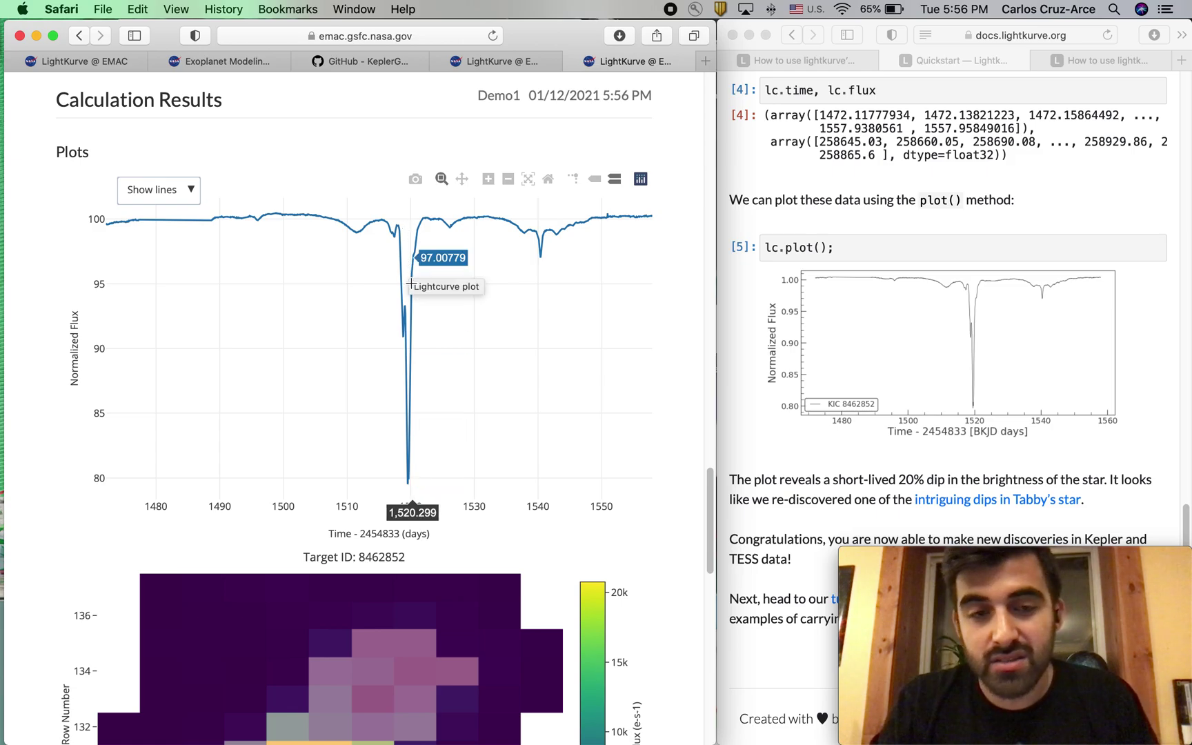
Review the percent-normalized Demo1 light curve and return to the New LightKurve Calculation form
scroll(398, 194, "up", 1)
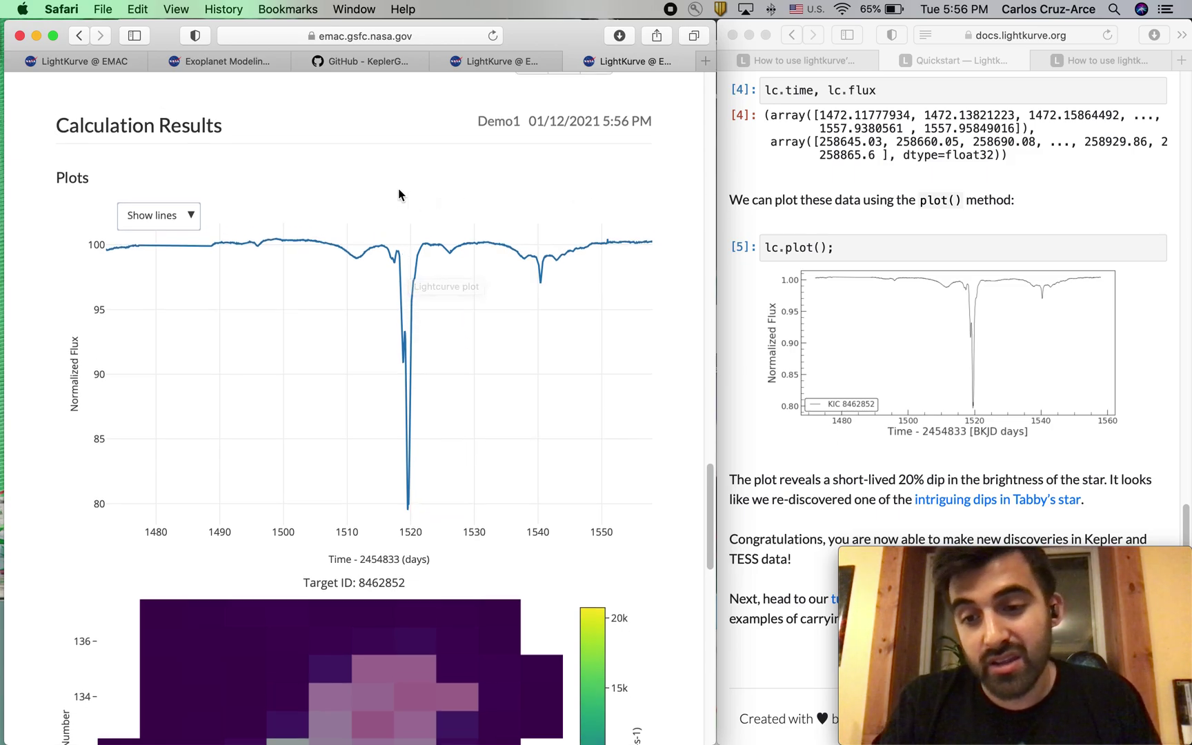
scroll(398, 189, "up", 5)
scroll(398, 194, "down", 5)
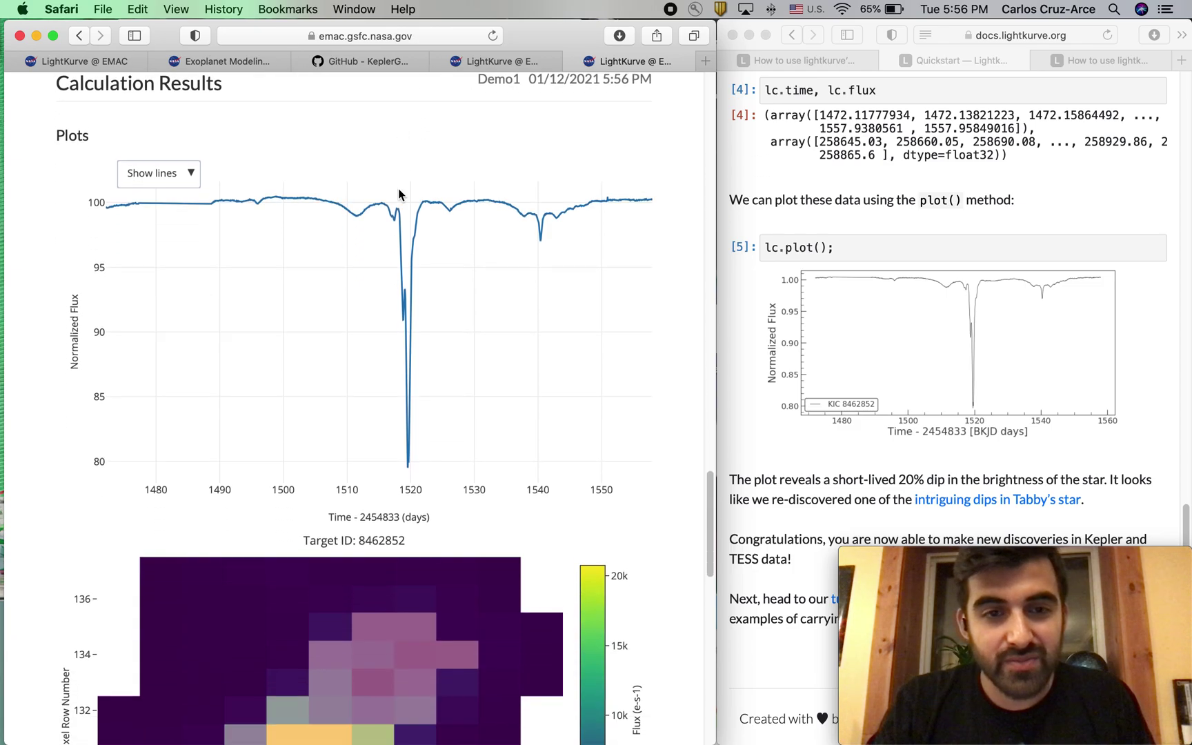
scroll(398, 188, "up", 15)
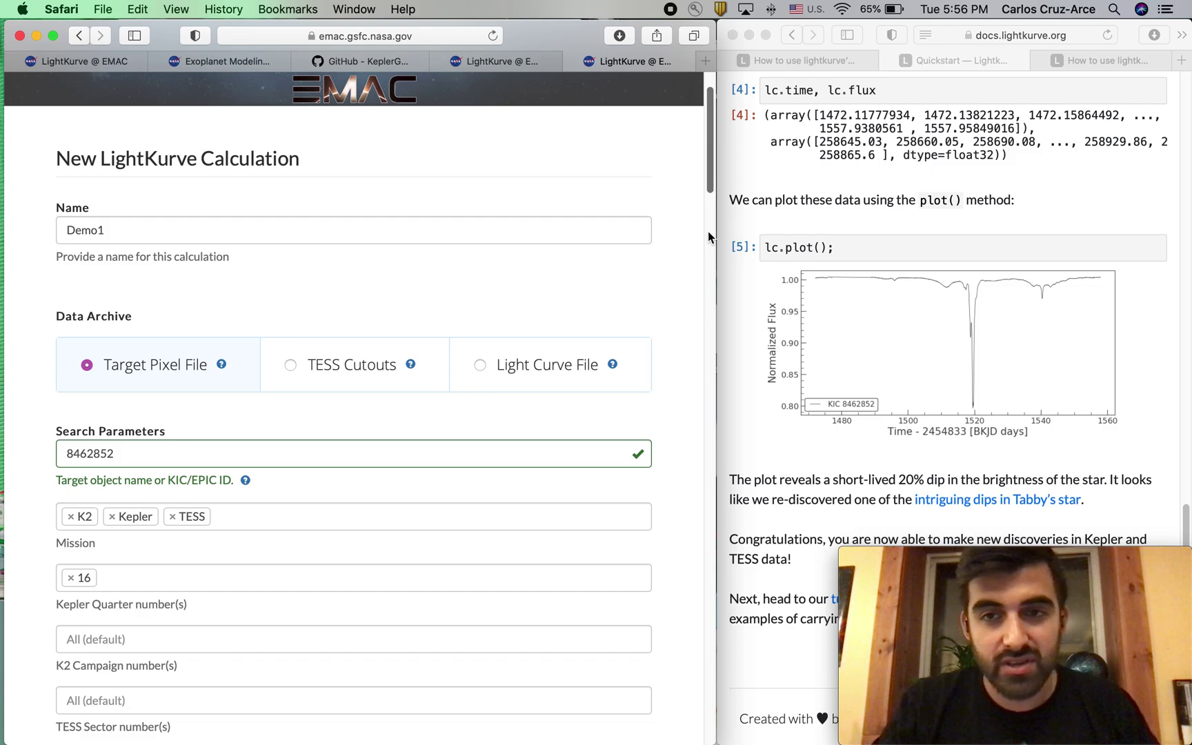
Open the 'How to use lightkurve' river plot tutorial in the docs window
left_click(1126, 60)
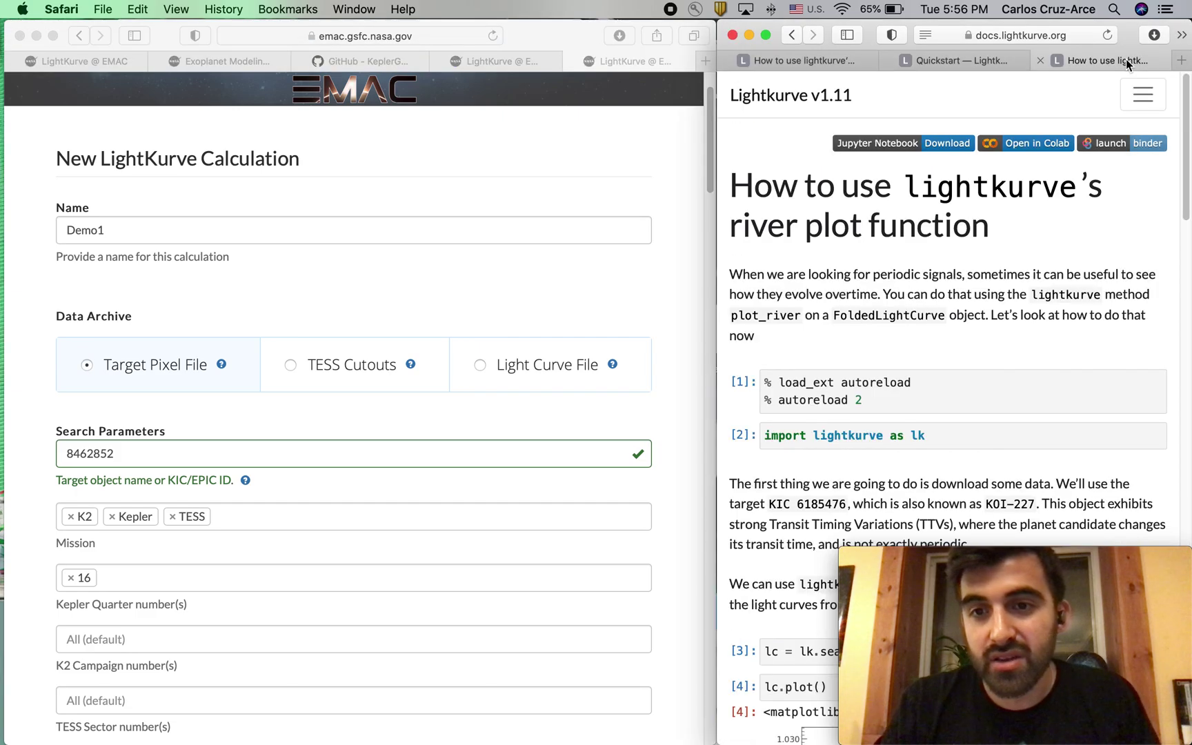
scroll(937, 229, "down", 2)
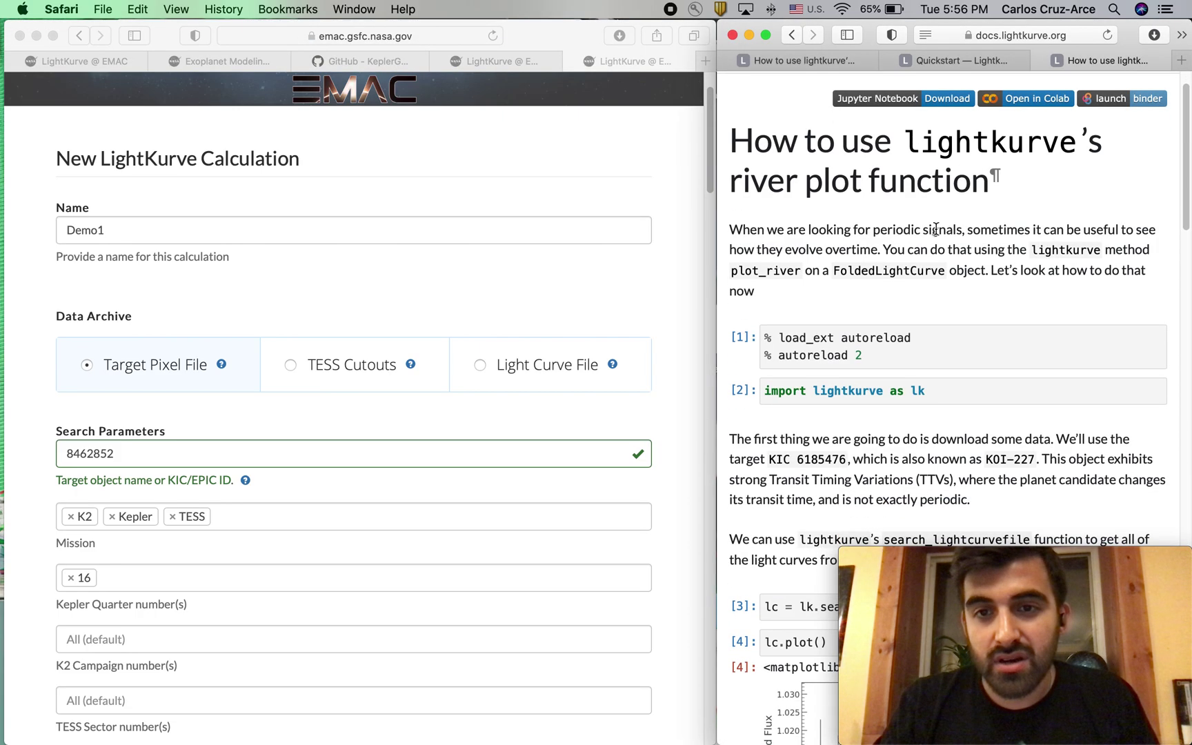
scroll(913, 237, "down", 5)
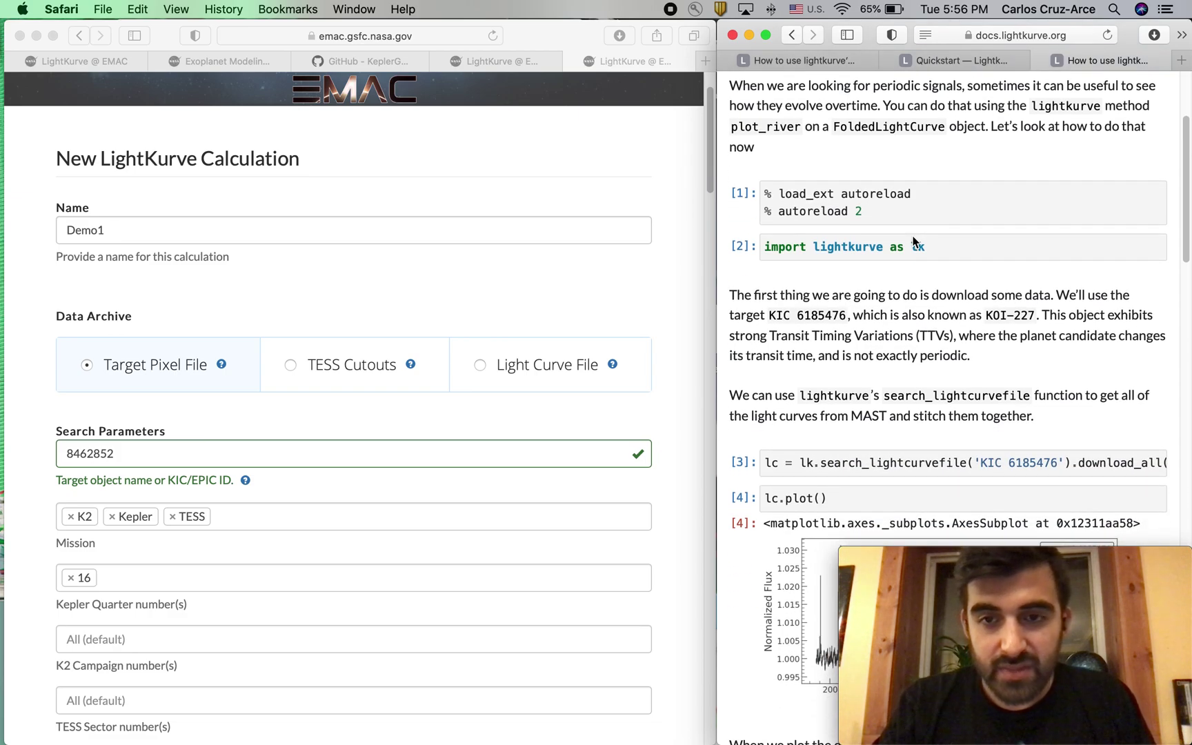
scroll(913, 241, "down", 4)
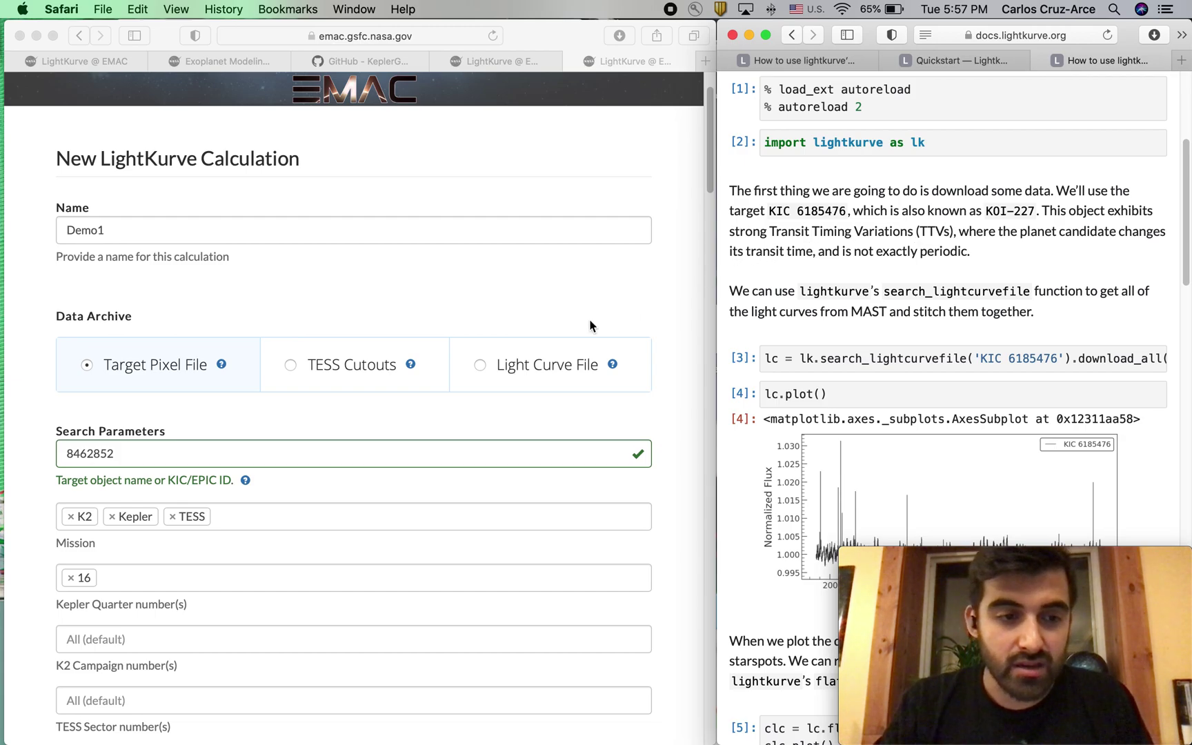
Rename the calculation from Demo1 to TTV and clear the old target ID 8462852
left_click(125, 224)
double_click(125, 223)
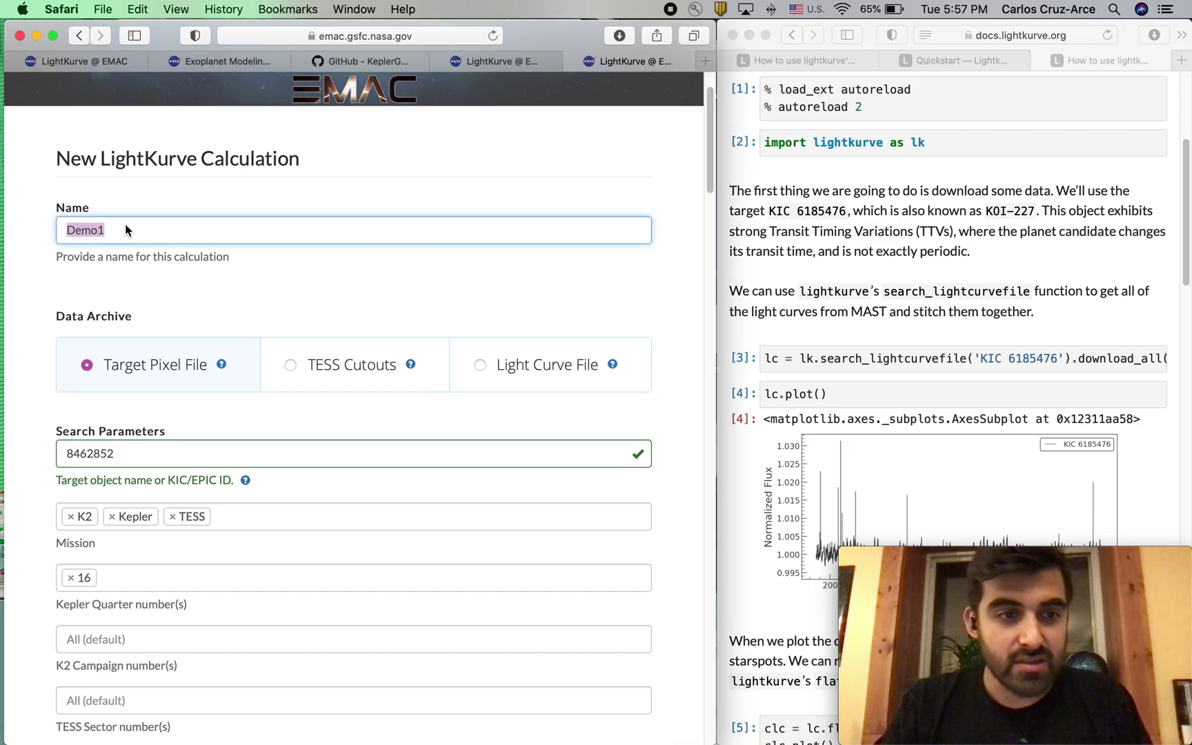
type("TTV")
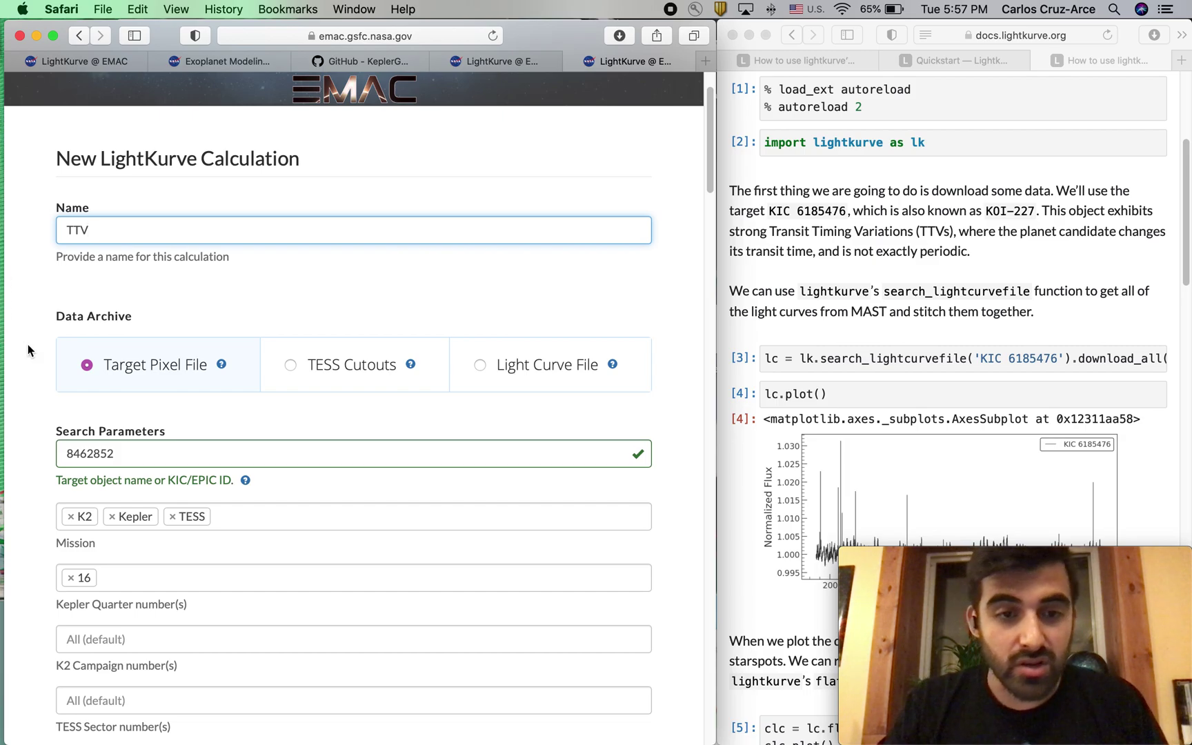
scroll(213, 296, "down", 2)
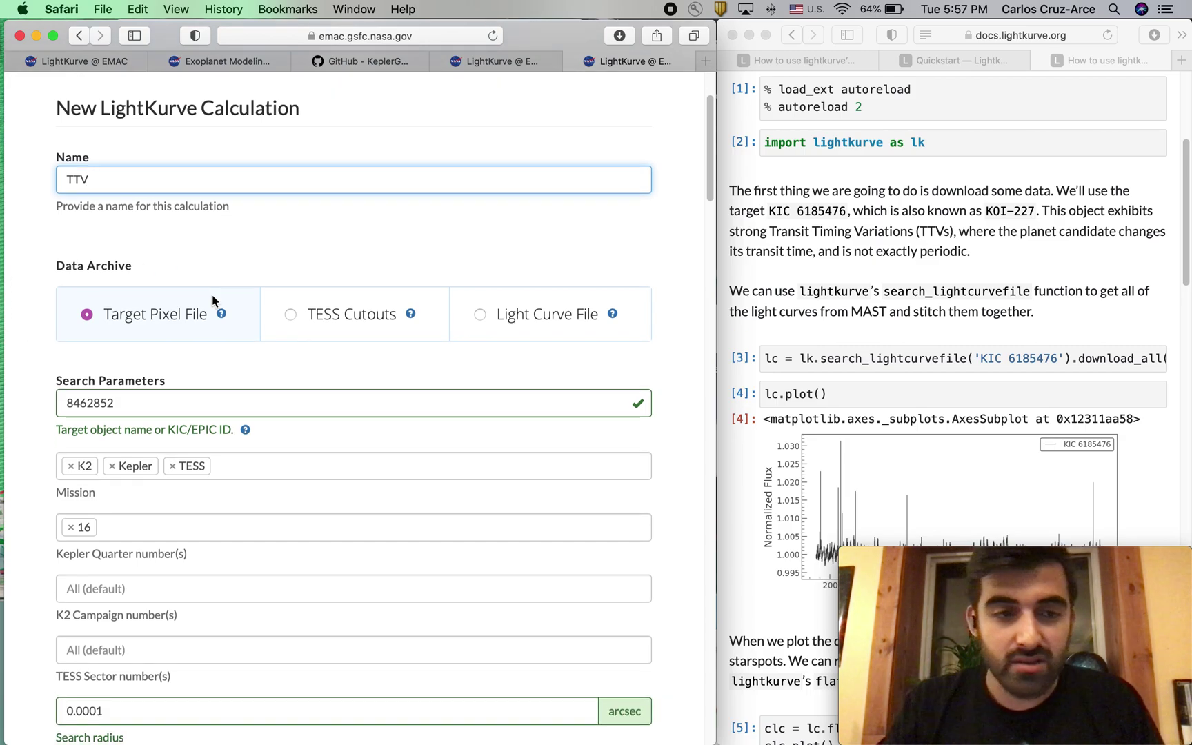
scroll(213, 296, "down", 2)
double_click(165, 359)
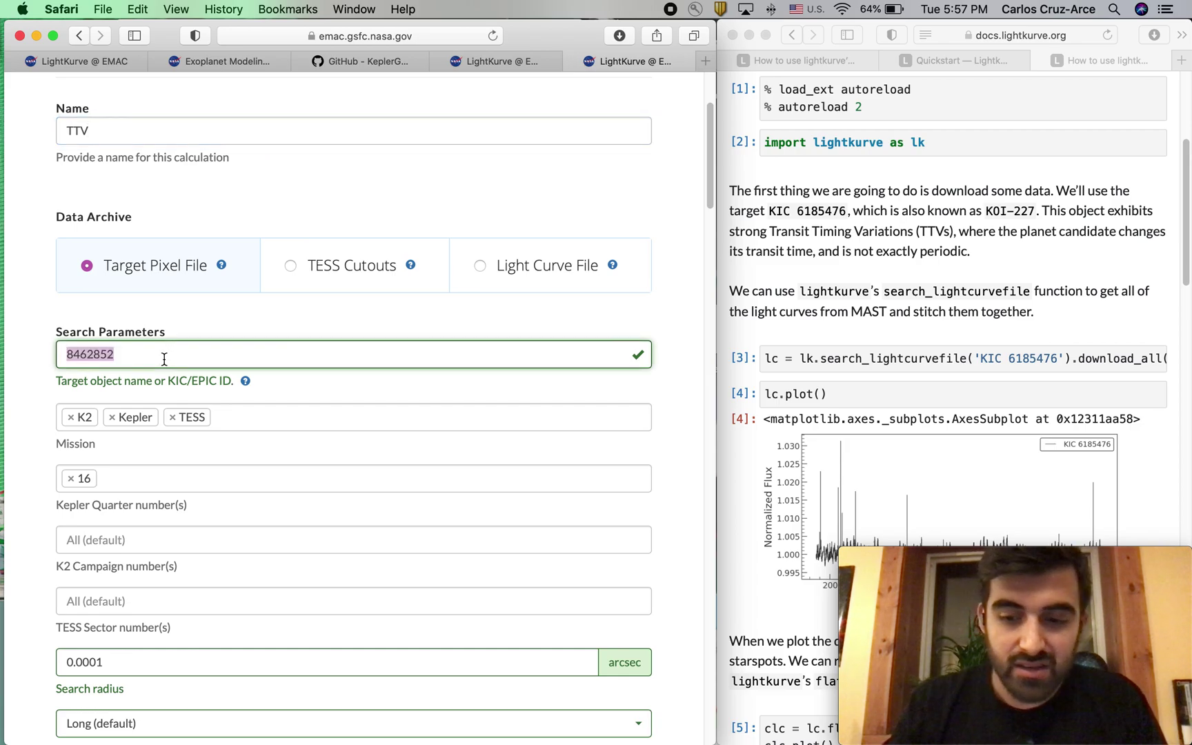
key("BackSpace")
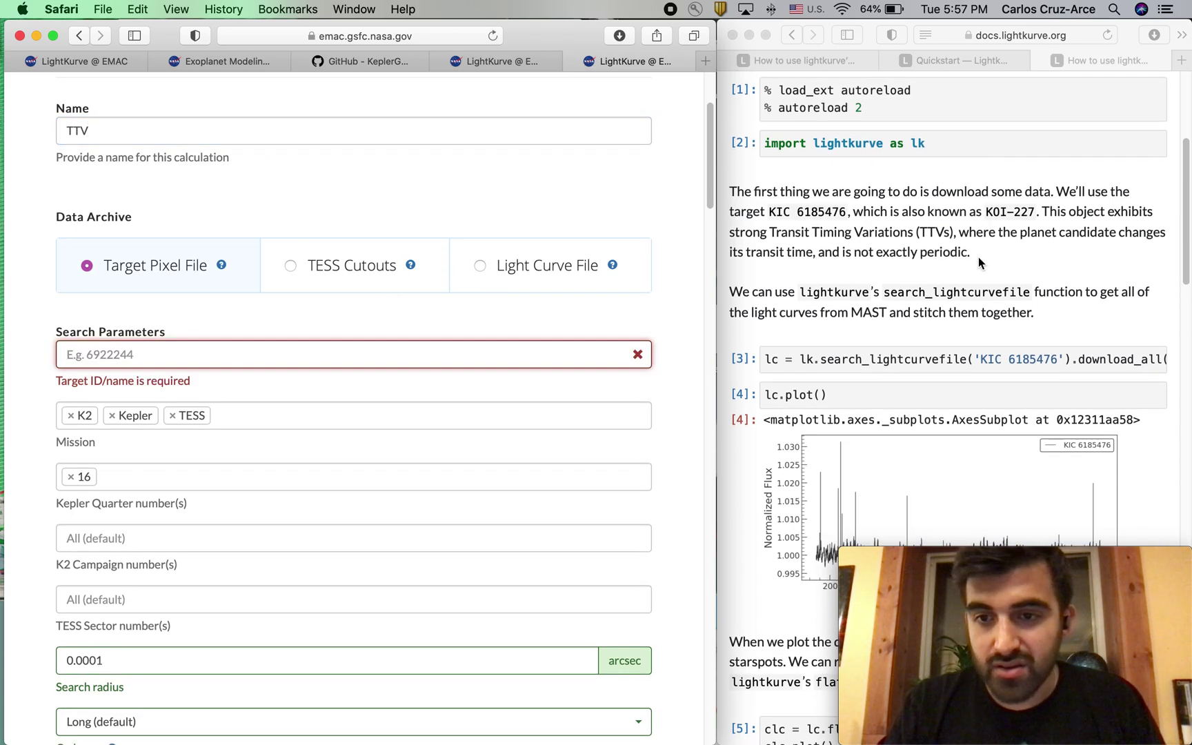
scroll(979, 257, "down", 3)
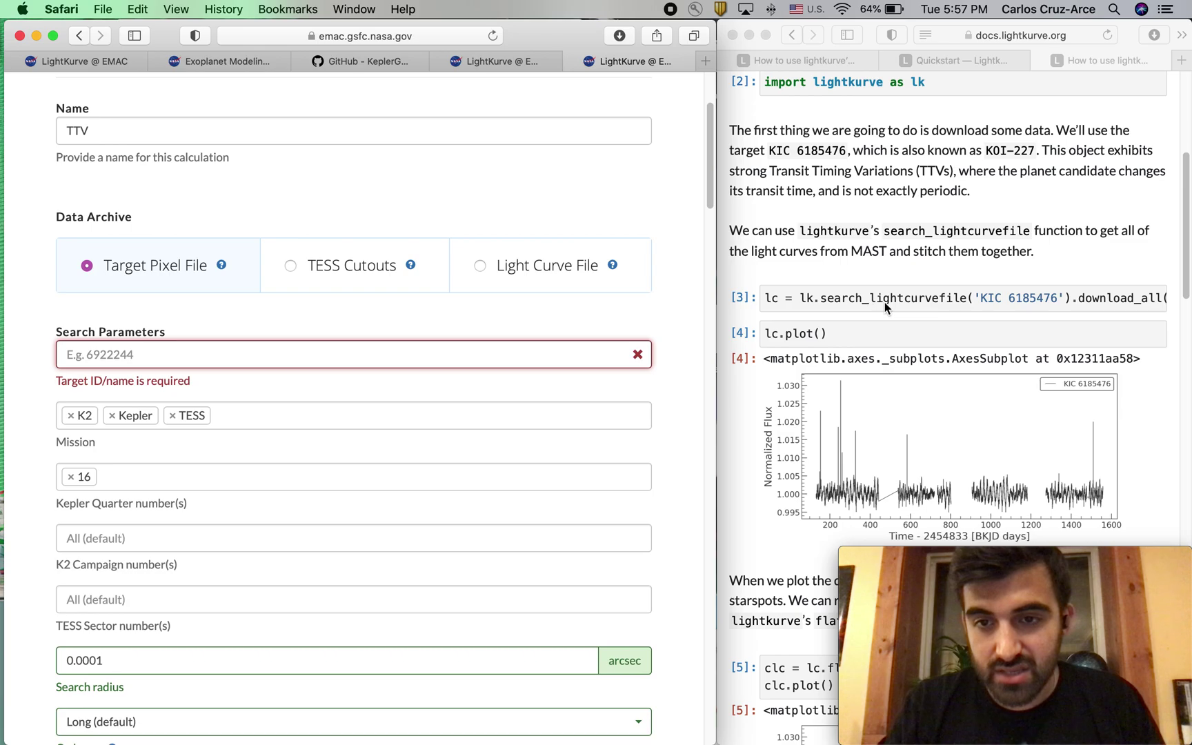
scroll(884, 301, "right", 1)
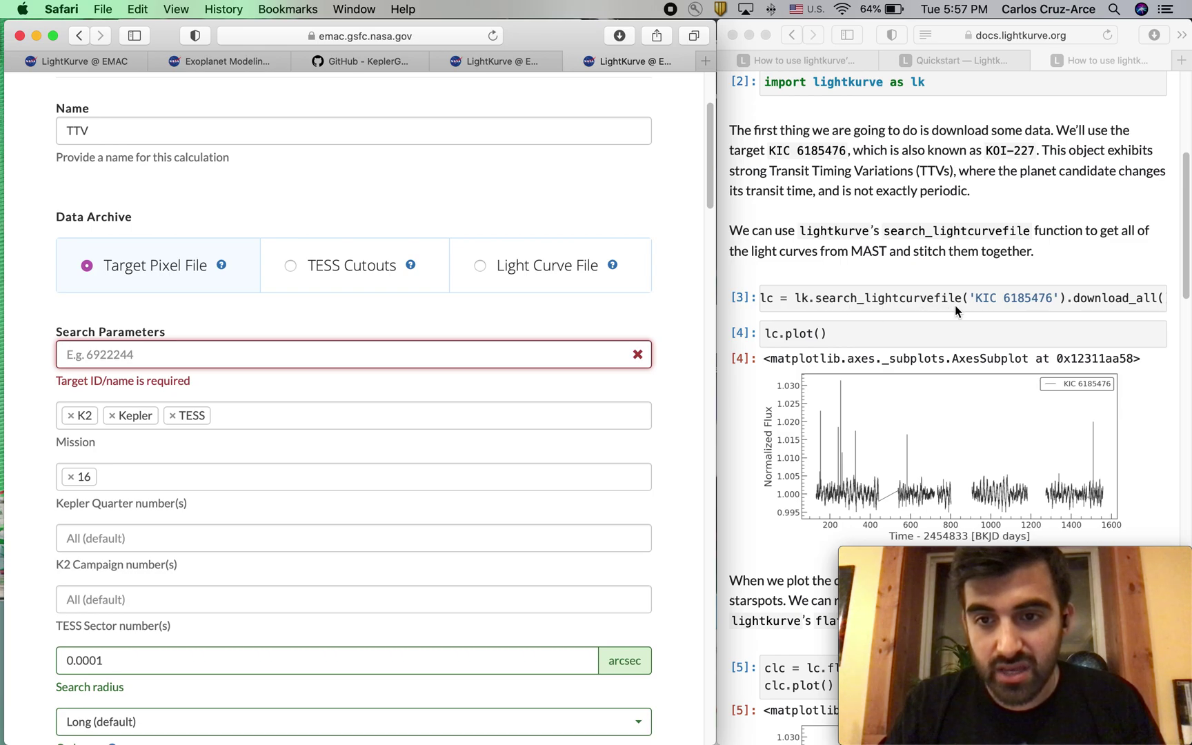
Use Light Curve File data and set the target to KIC 6185476, copied from the tutorial code
left_click(481, 273)
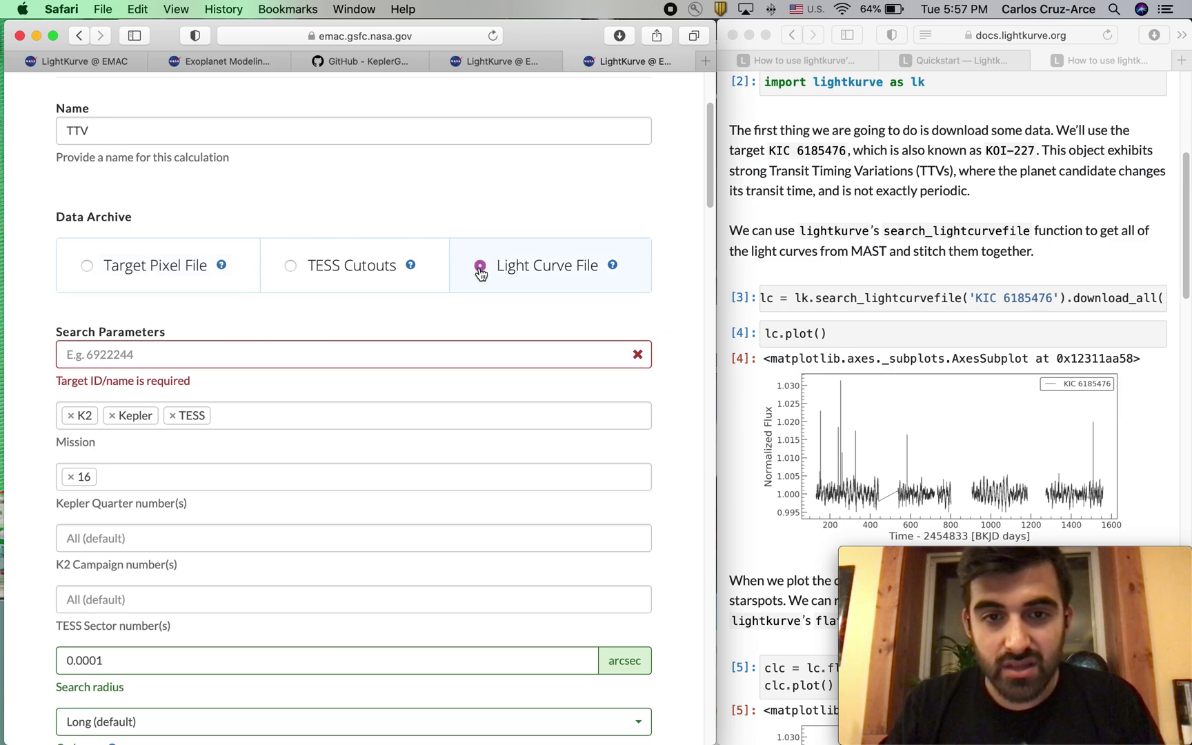
scroll(985, 296, "right", 5)
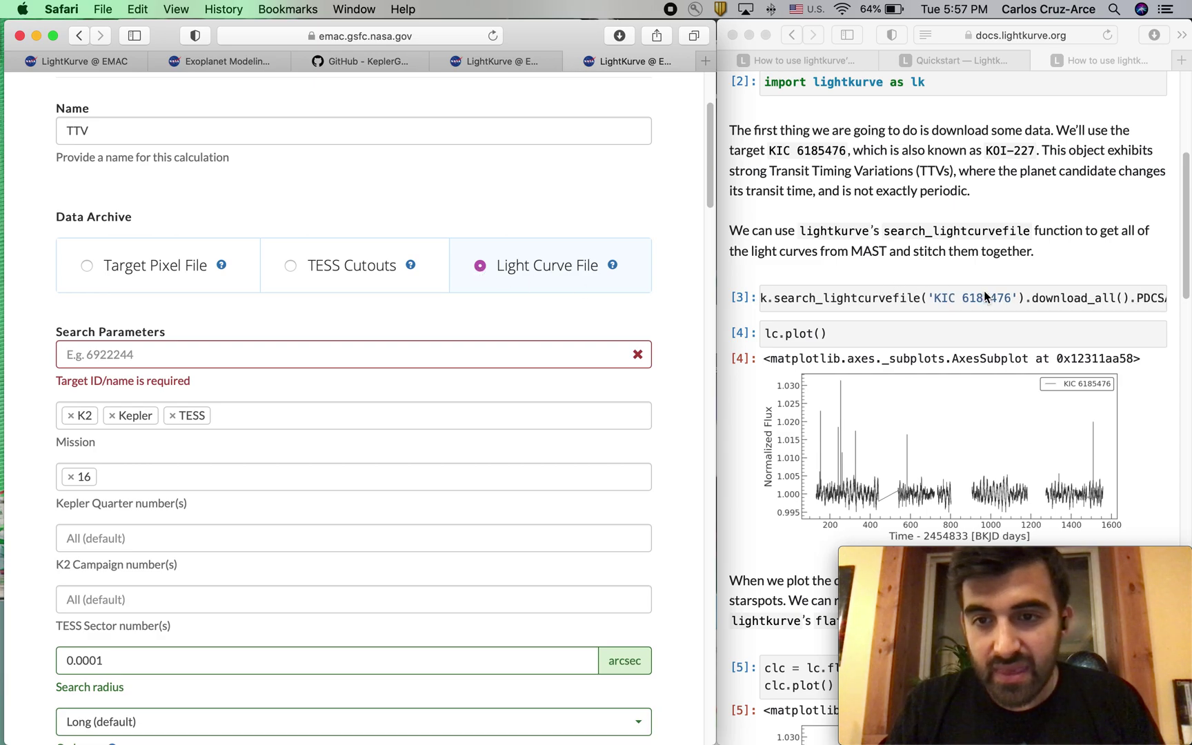
left_click(932, 295)
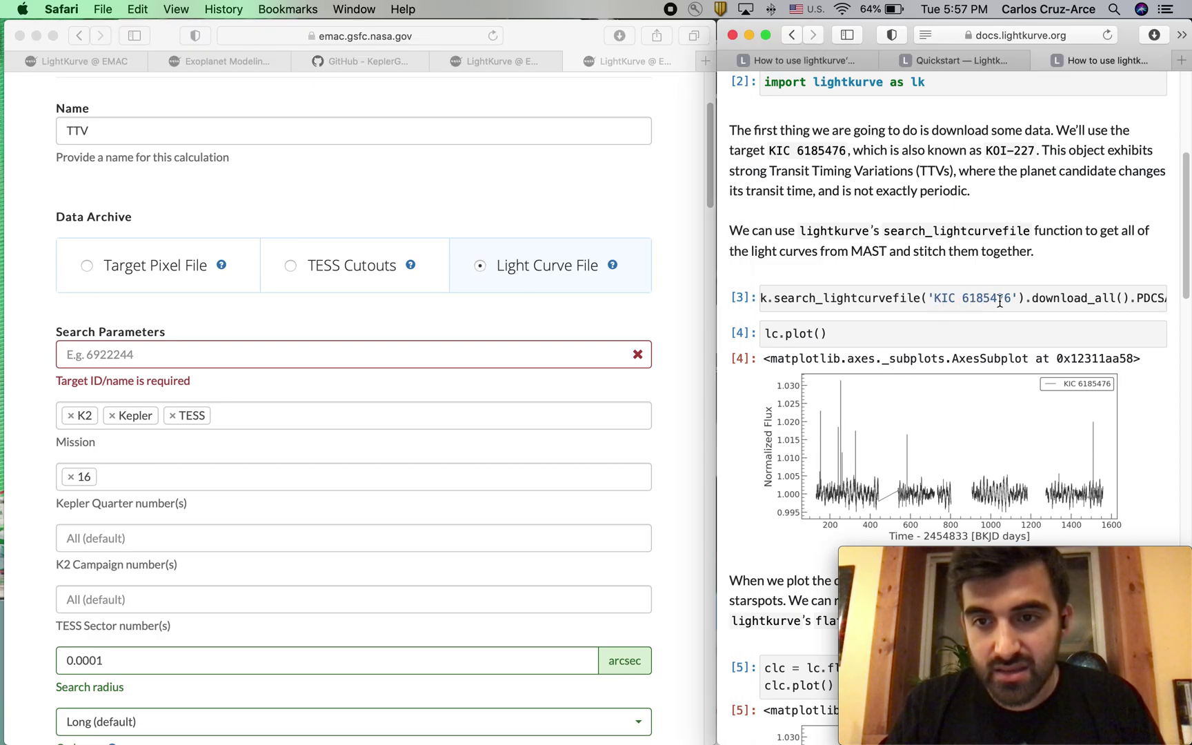
left_click_drag(1013, 300, 939, 301)
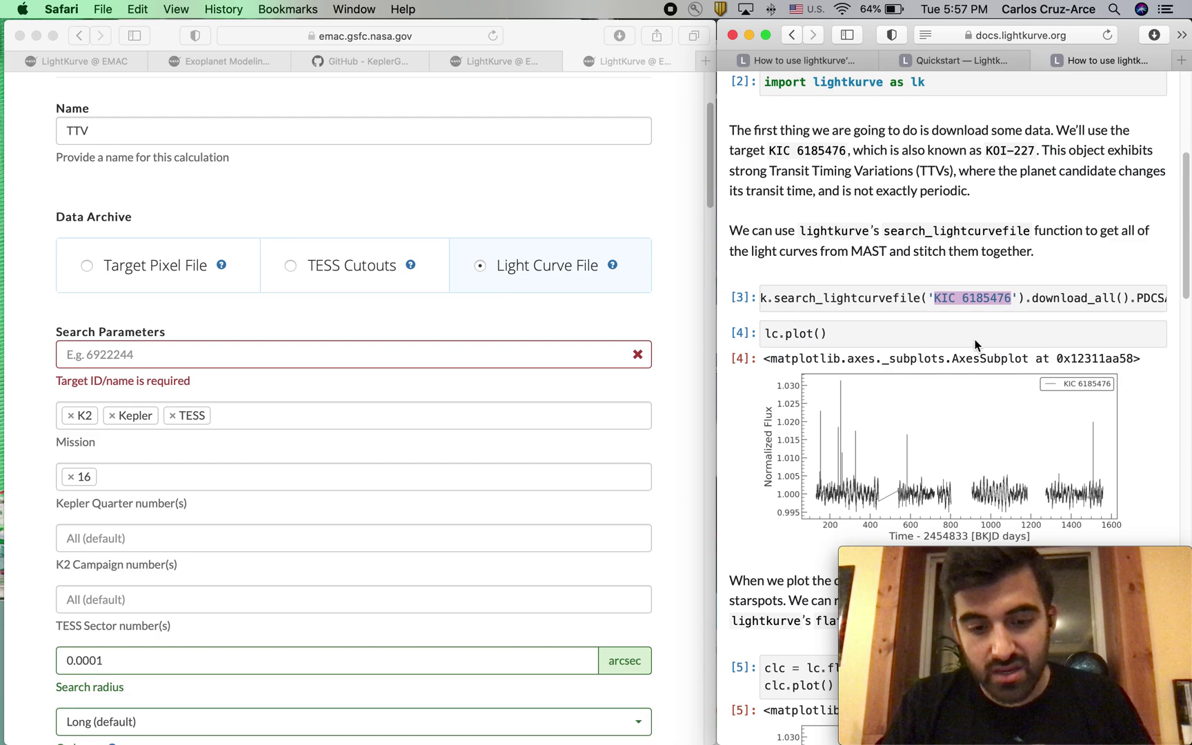
key("super+c")
left_click(169, 354)
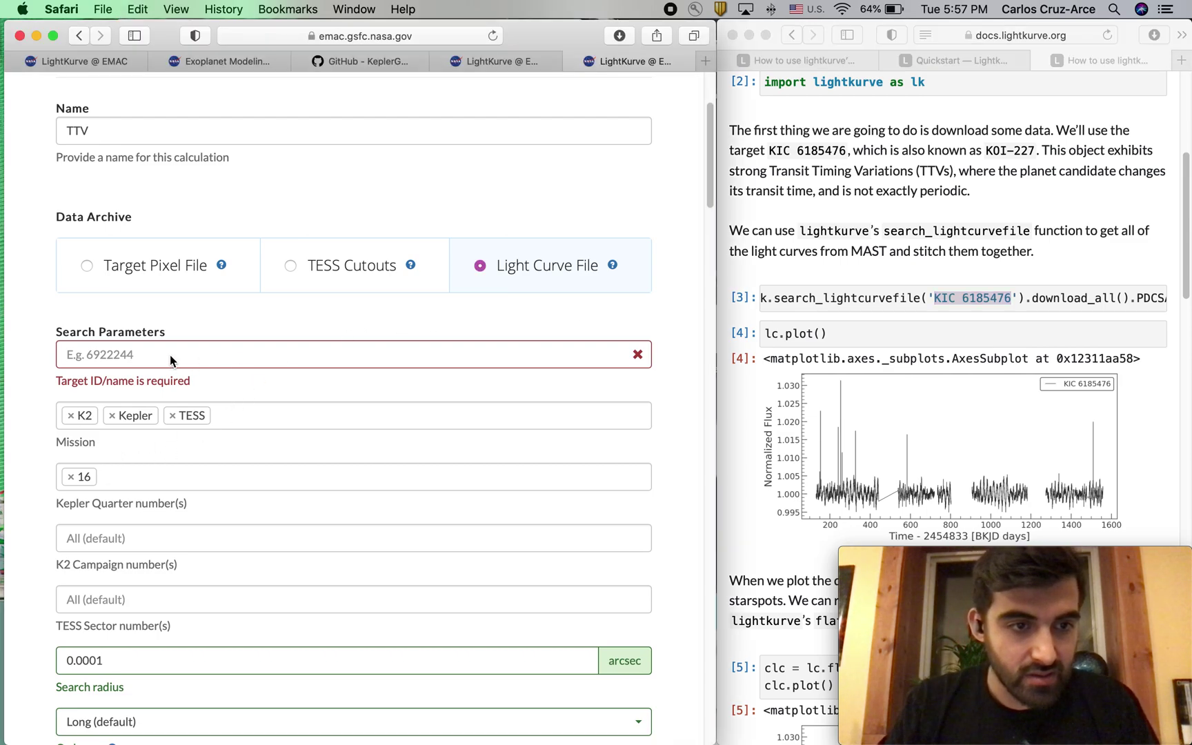
left_click(170, 354)
key("super+v")
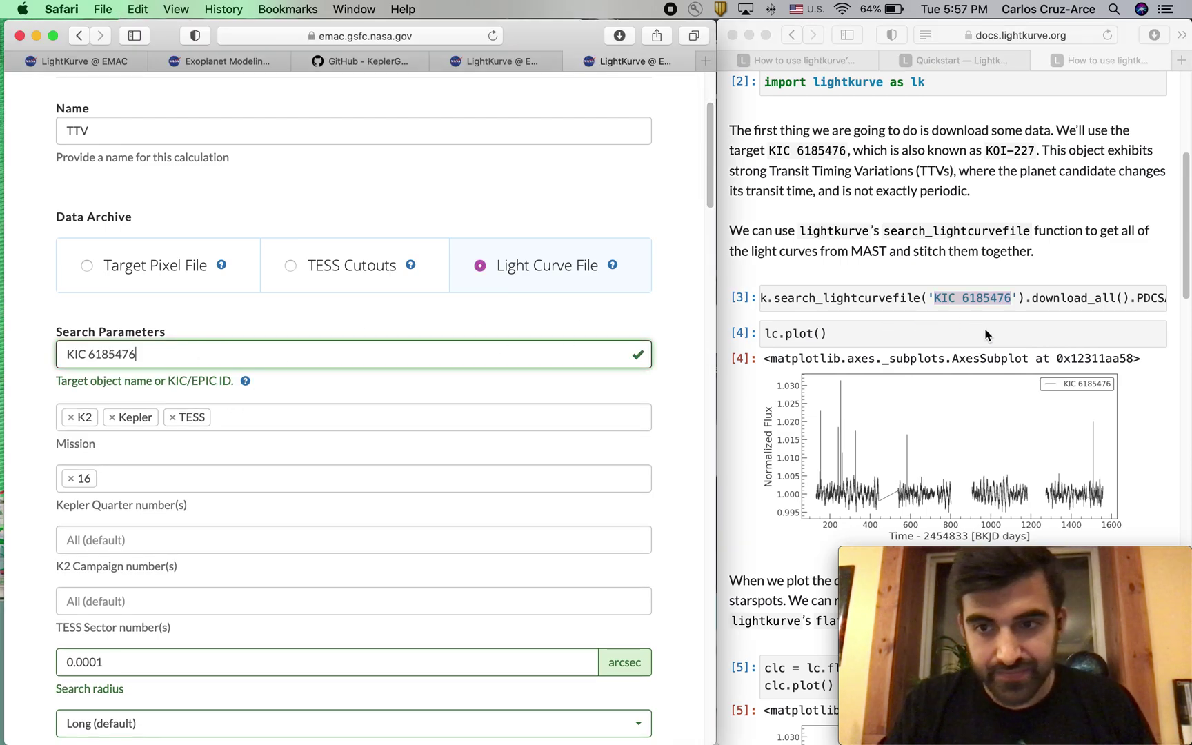
scroll(1000, 298, "right", 5)
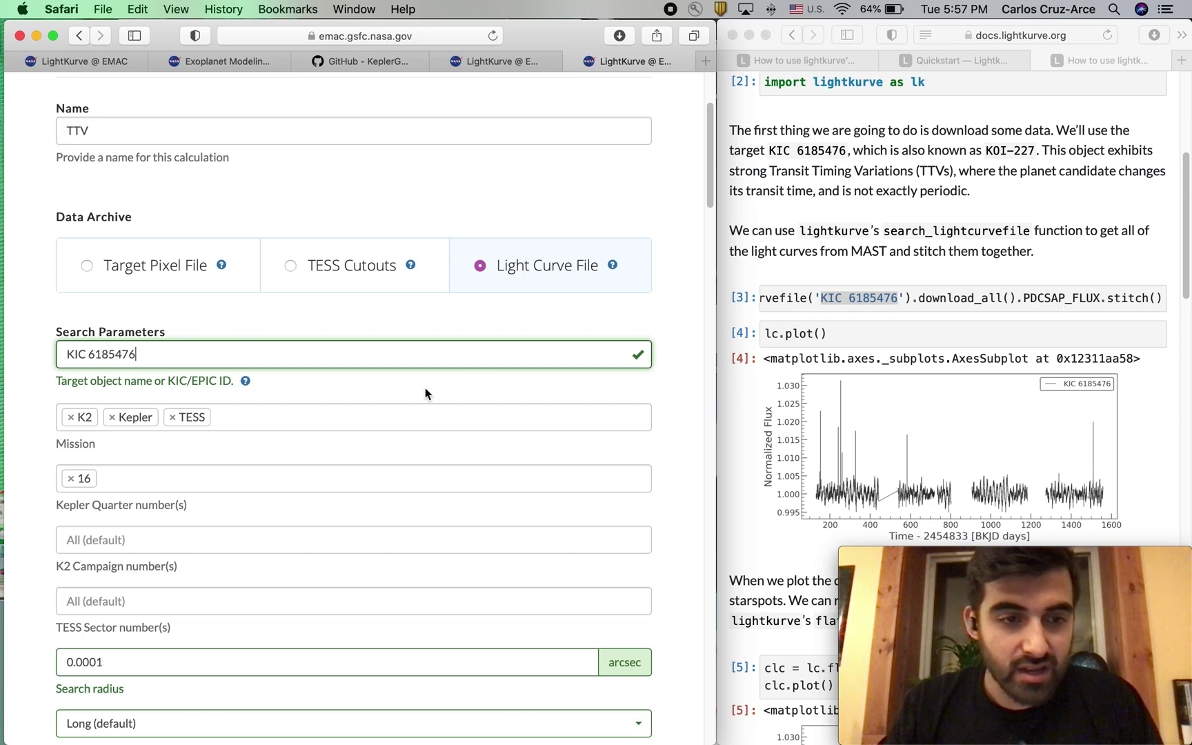
Remove the quarter 16 restriction so the Kepler quarter returns to All (default)
scroll(425, 388, "down", 5)
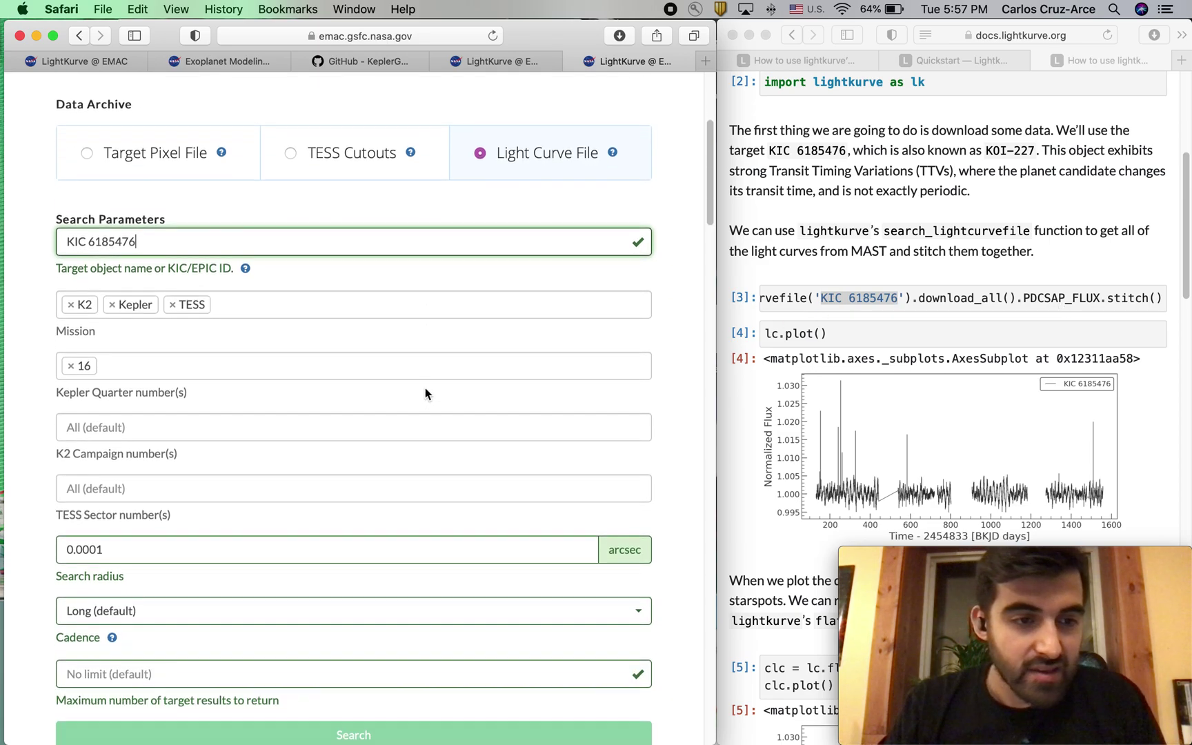
left_click(425, 366)
key("BackSpace")
key("BackSpace")
key("BackSpace")
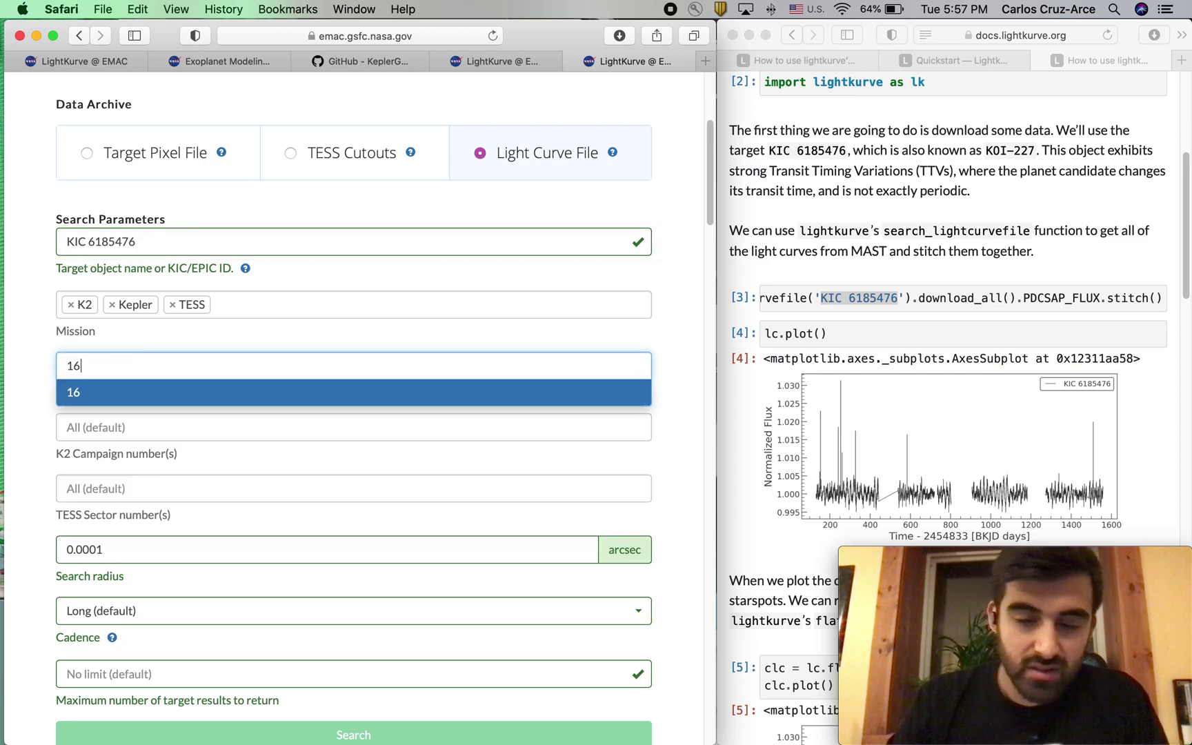
left_click(34, 355)
scroll(34, 355, "down", 8)
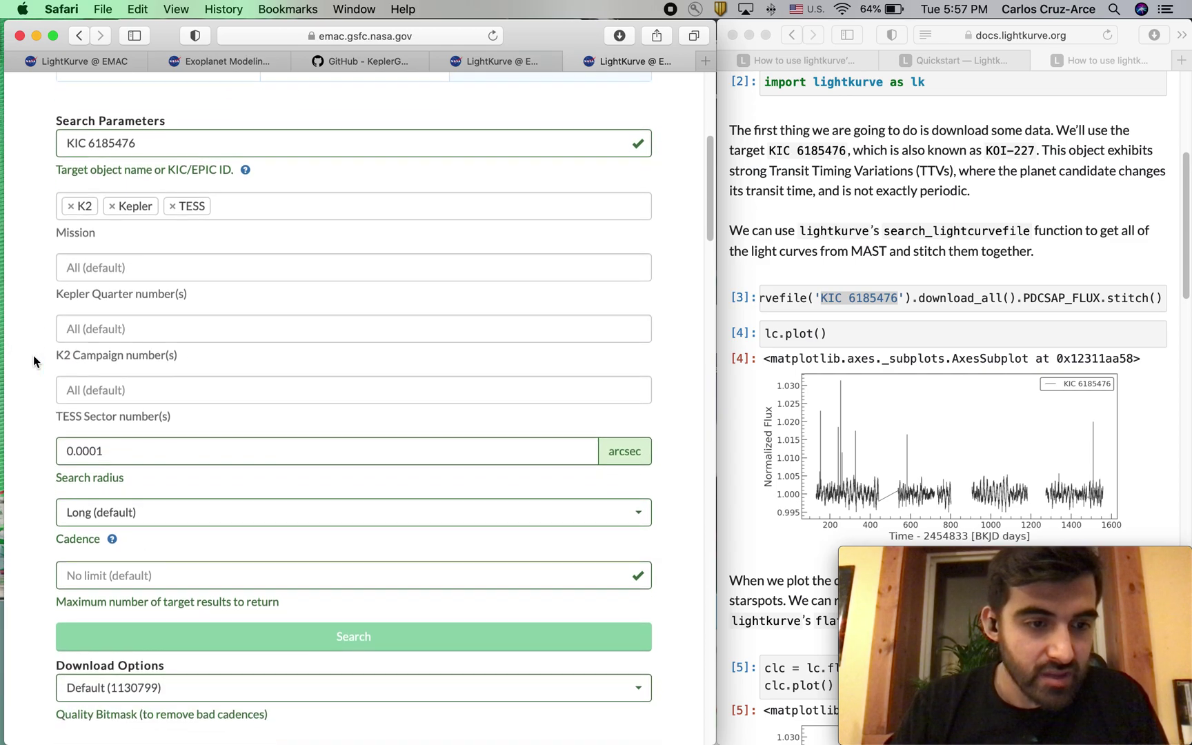
scroll(34, 354, "down", 2)
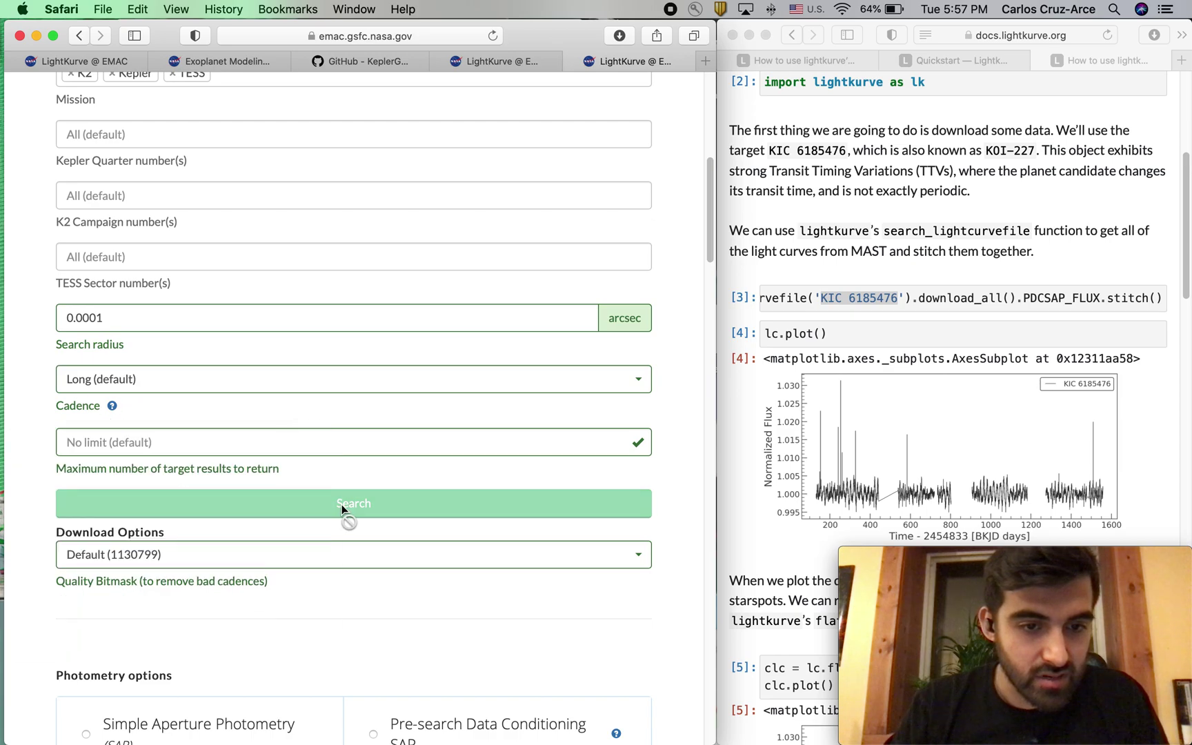
scroll(213, 523, "down", 2)
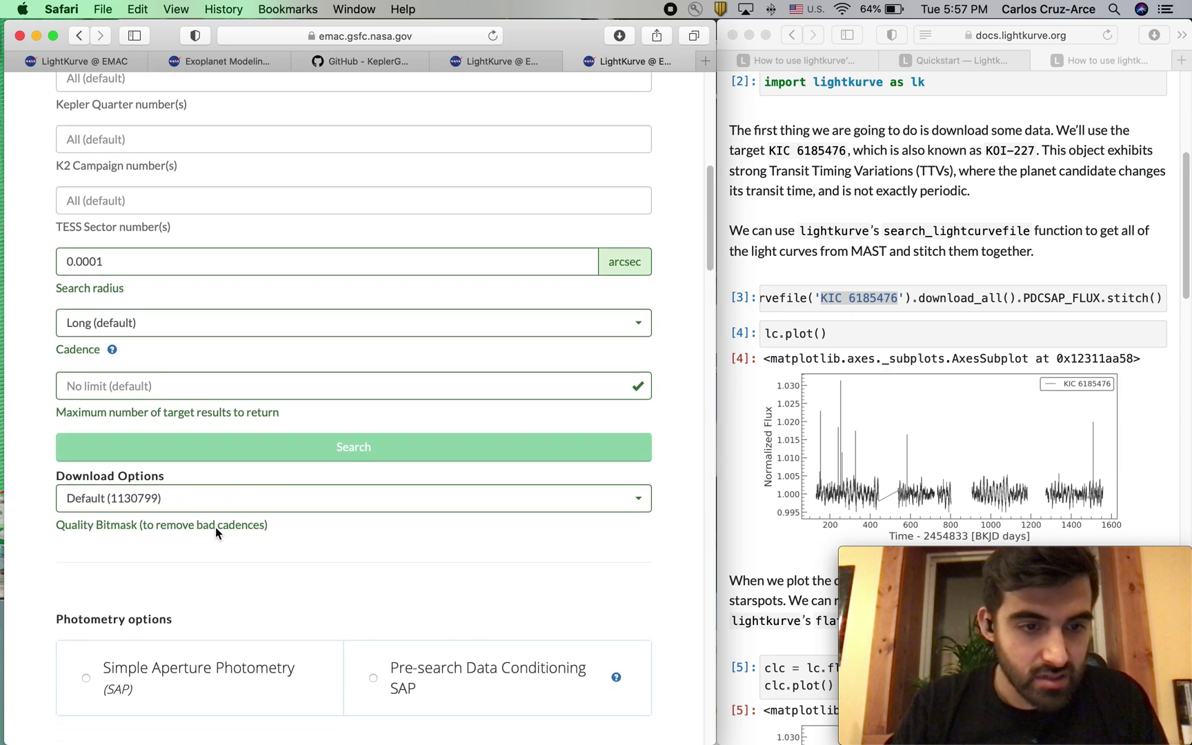
scroll(216, 527, "down", 3)
scroll(211, 531, "up", 1)
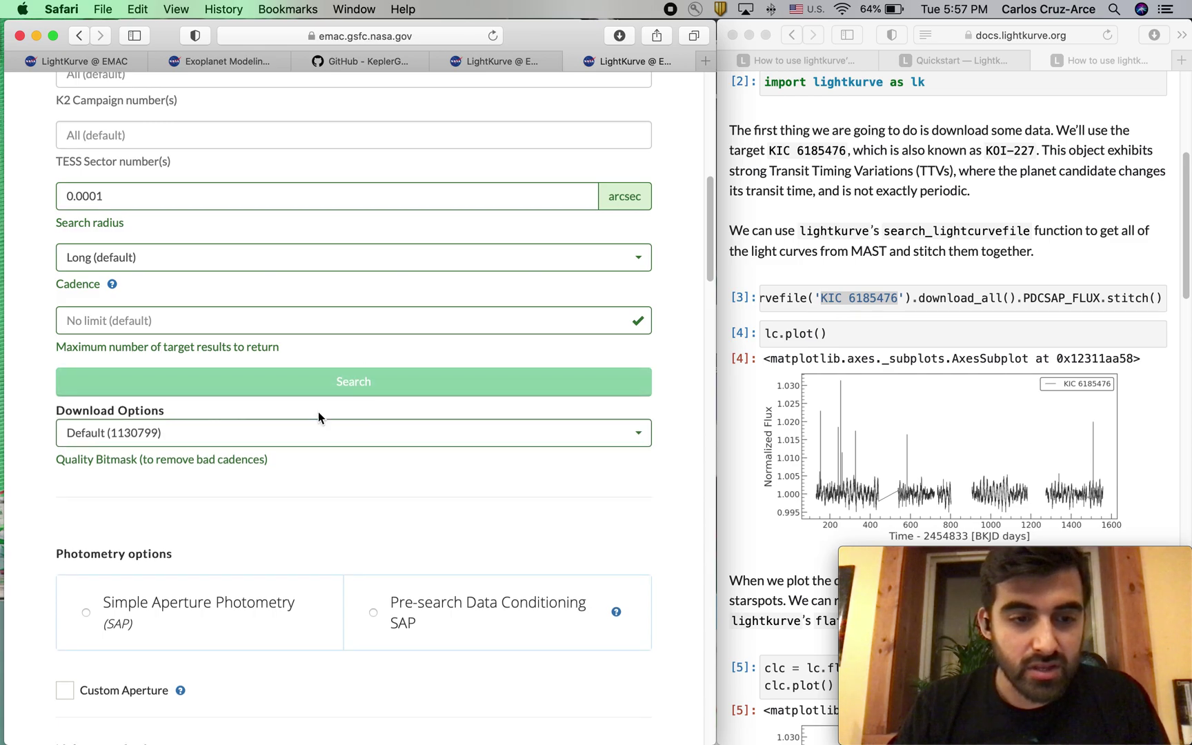
Switch the TTV form to Pre-search Data Conditioning SAP photometry and turn off Normalize
scroll(318, 412, "down", 4)
left_click(374, 502)
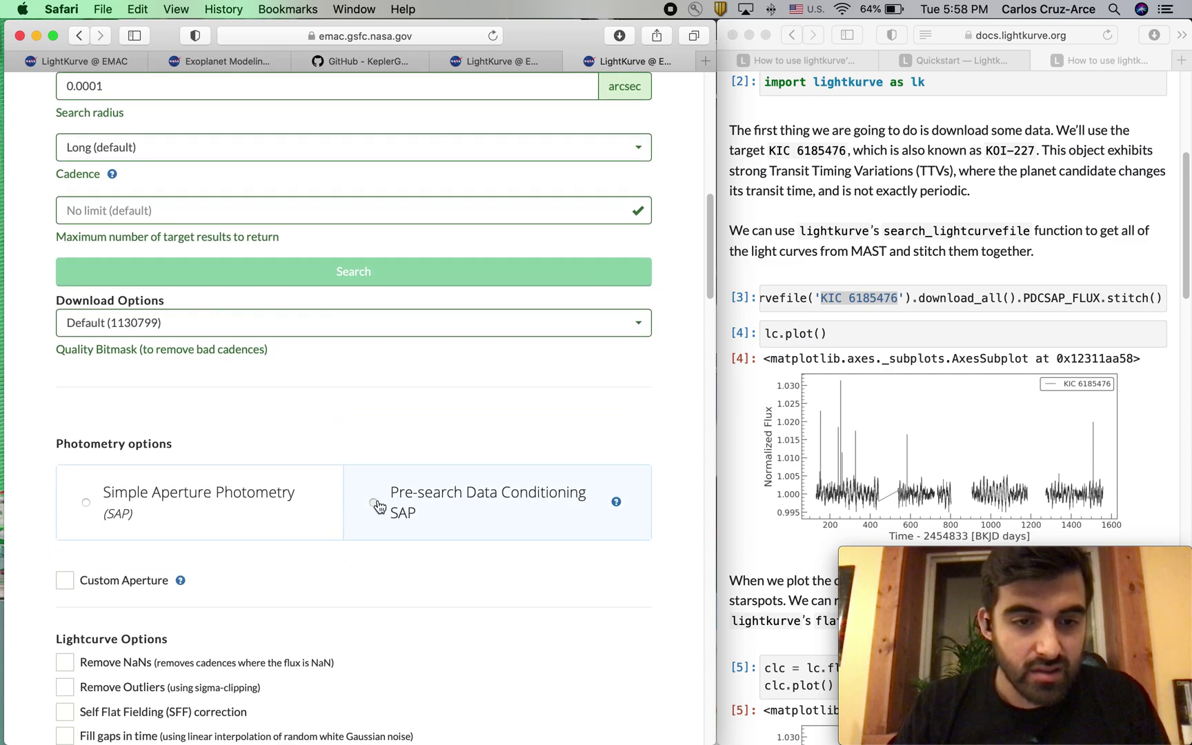
scroll(243, 532, "down", 3)
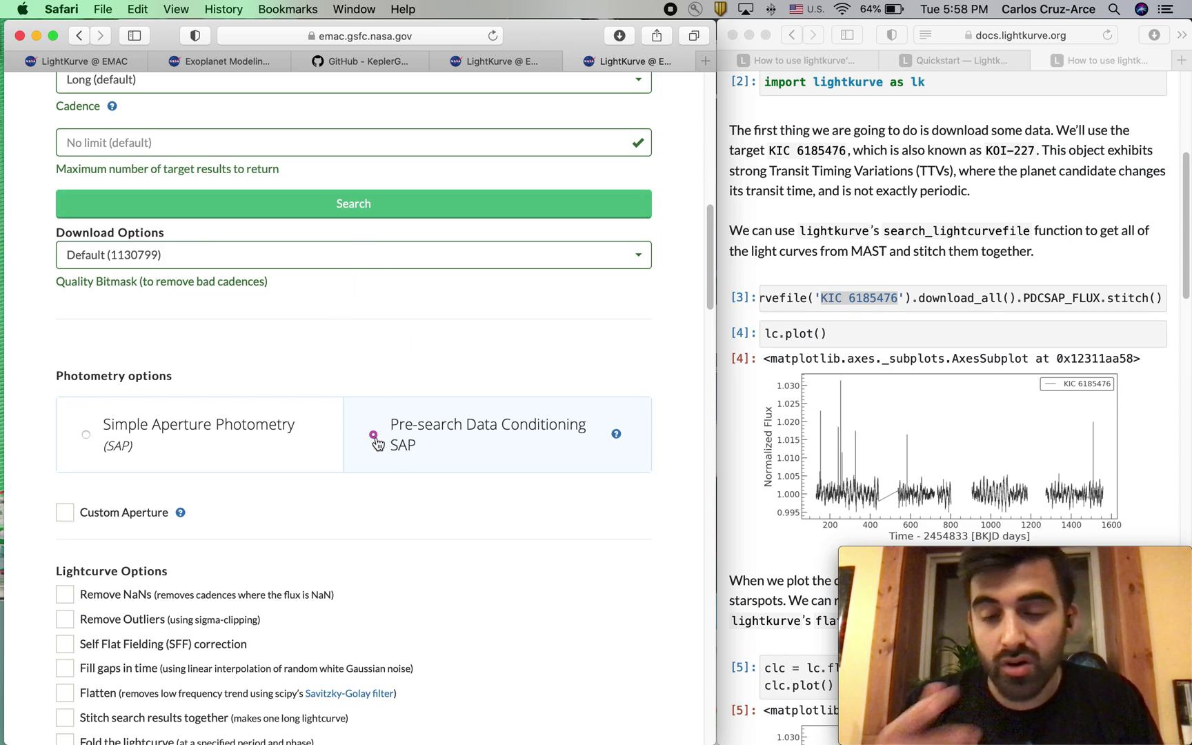
scroll(376, 424, "down", 3)
scroll(243, 419, "down", 7)
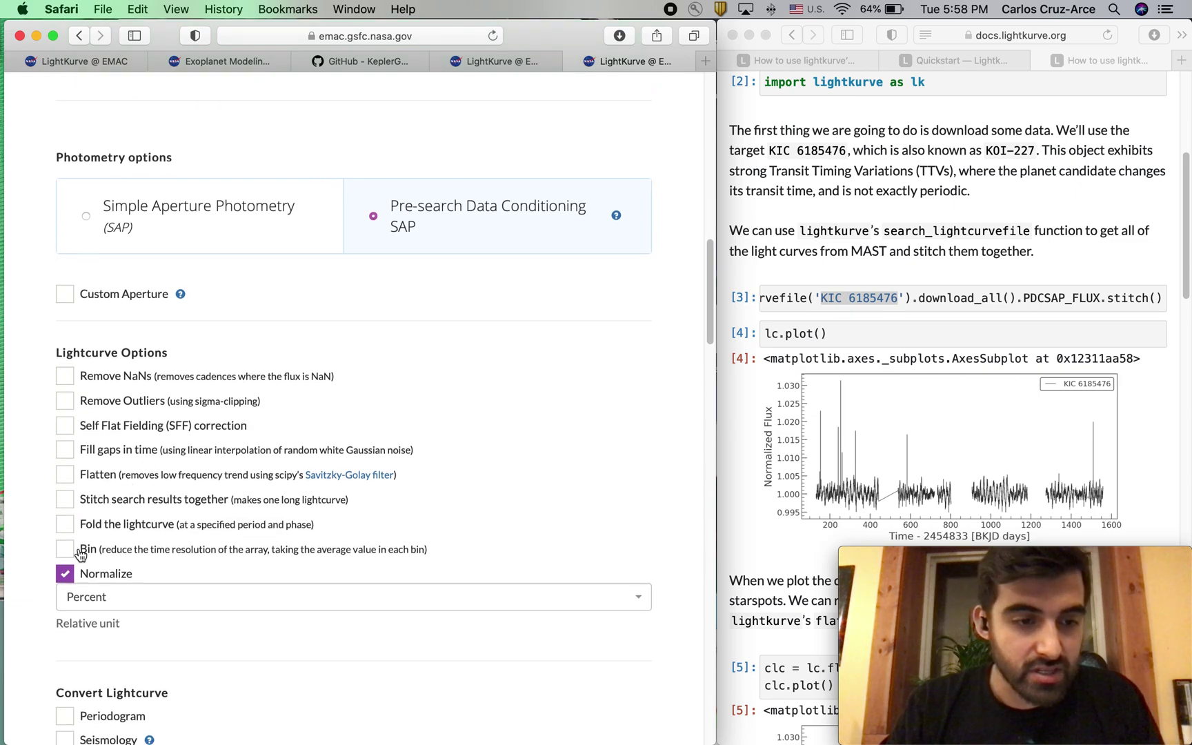
left_click(66, 574)
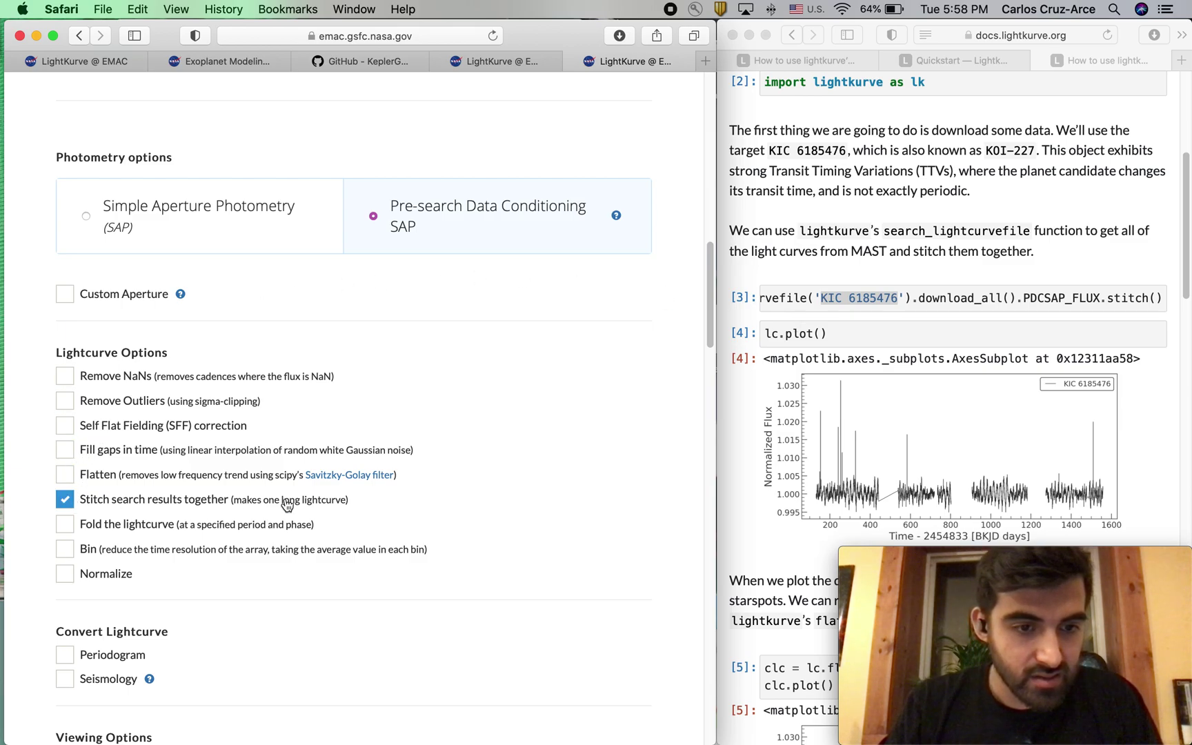
scroll(287, 505, "down", 10)
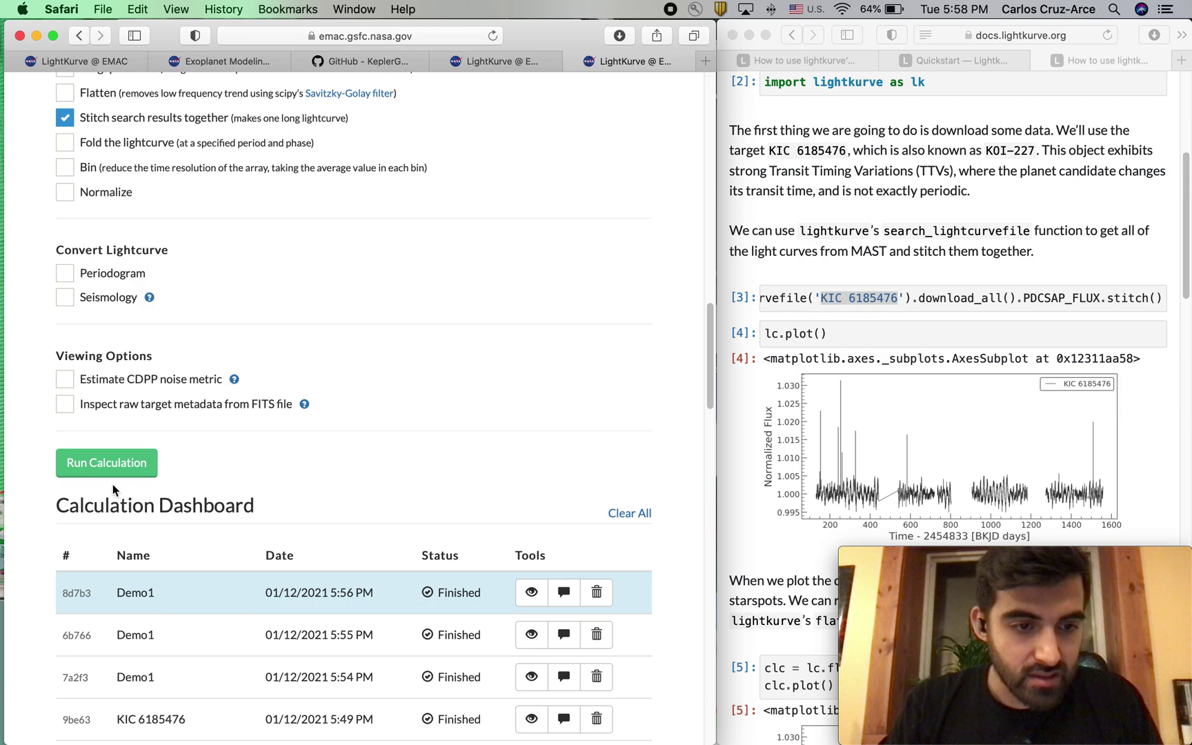
scroll(205, 439, "up", 15)
scroll(204, 439, "down", 13)
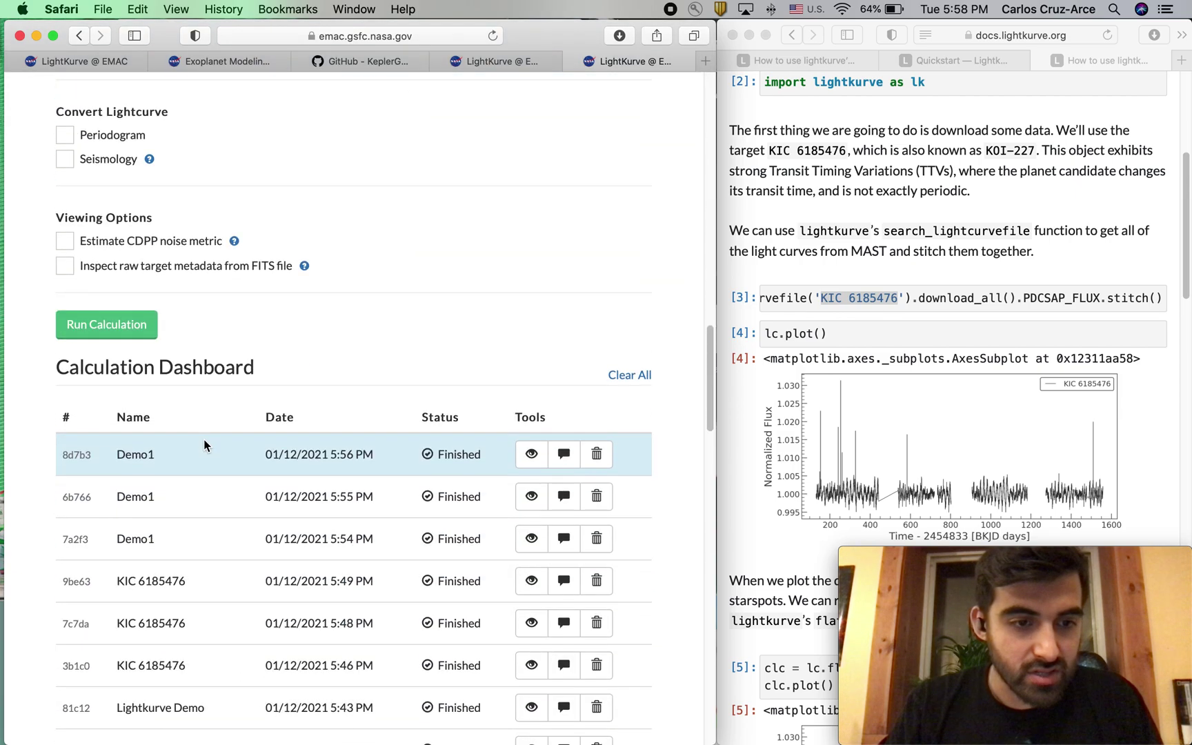
Run the TTV calculation and follow its log output
left_click(119, 331)
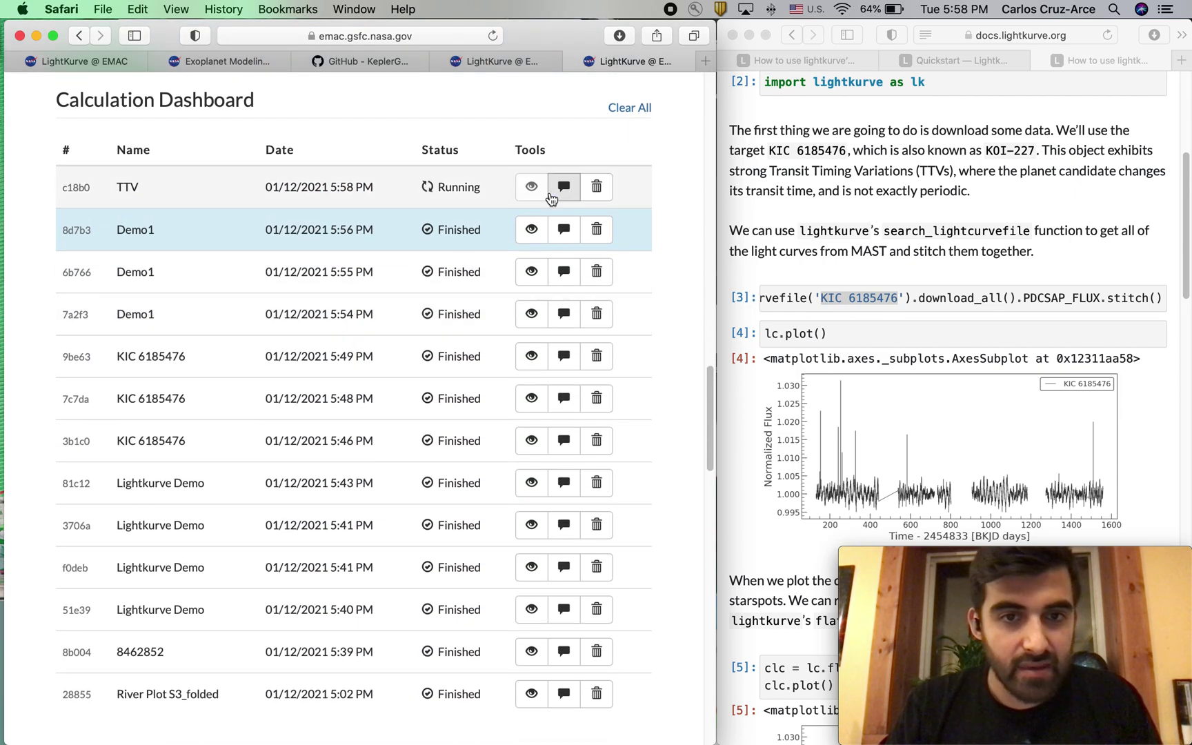
left_click(563, 188)
scroll(445, 475, "down", 5)
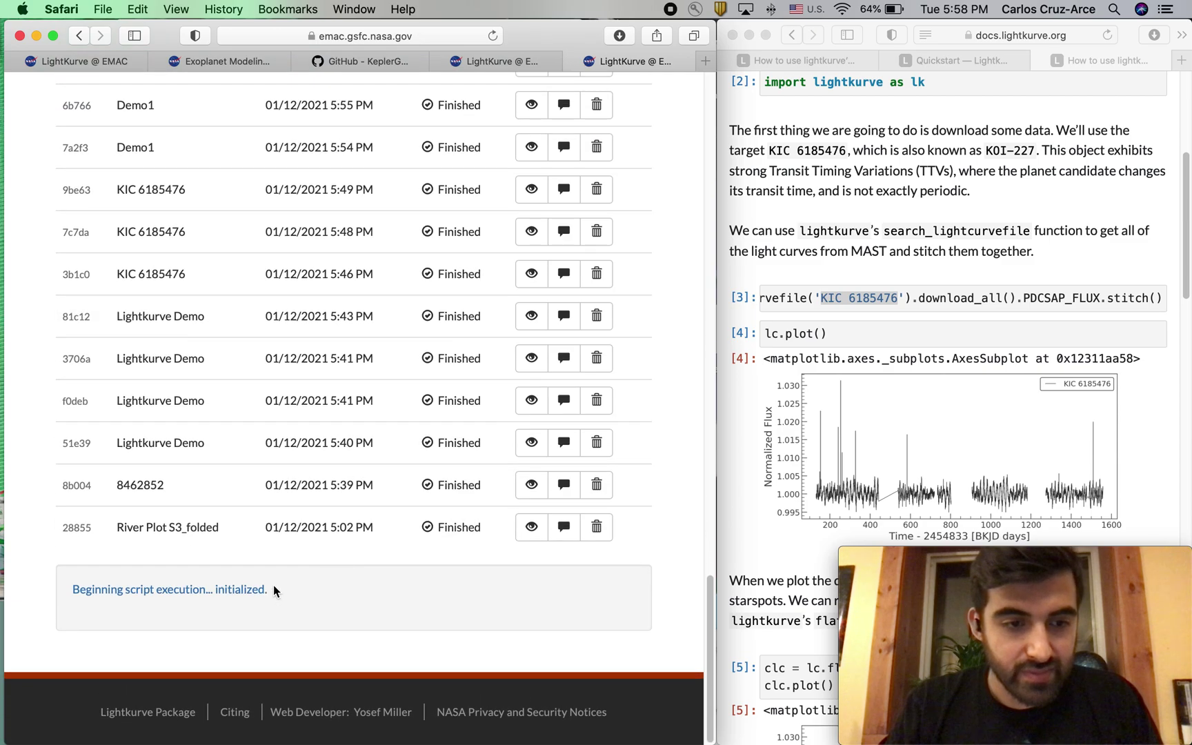
scroll(336, 586, "up", 5)
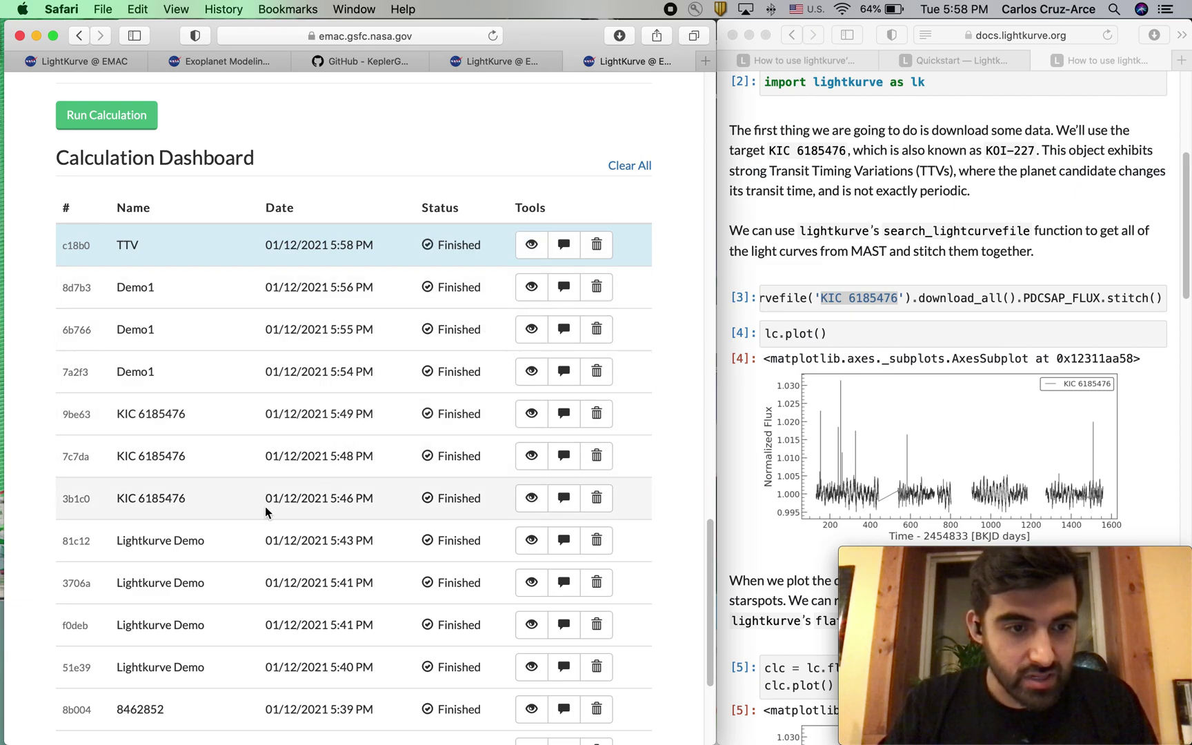
scroll(266, 509, "down", 1)
View the finished TTV job's stitched KIC 6185476 light curve plot
left_click(531, 235)
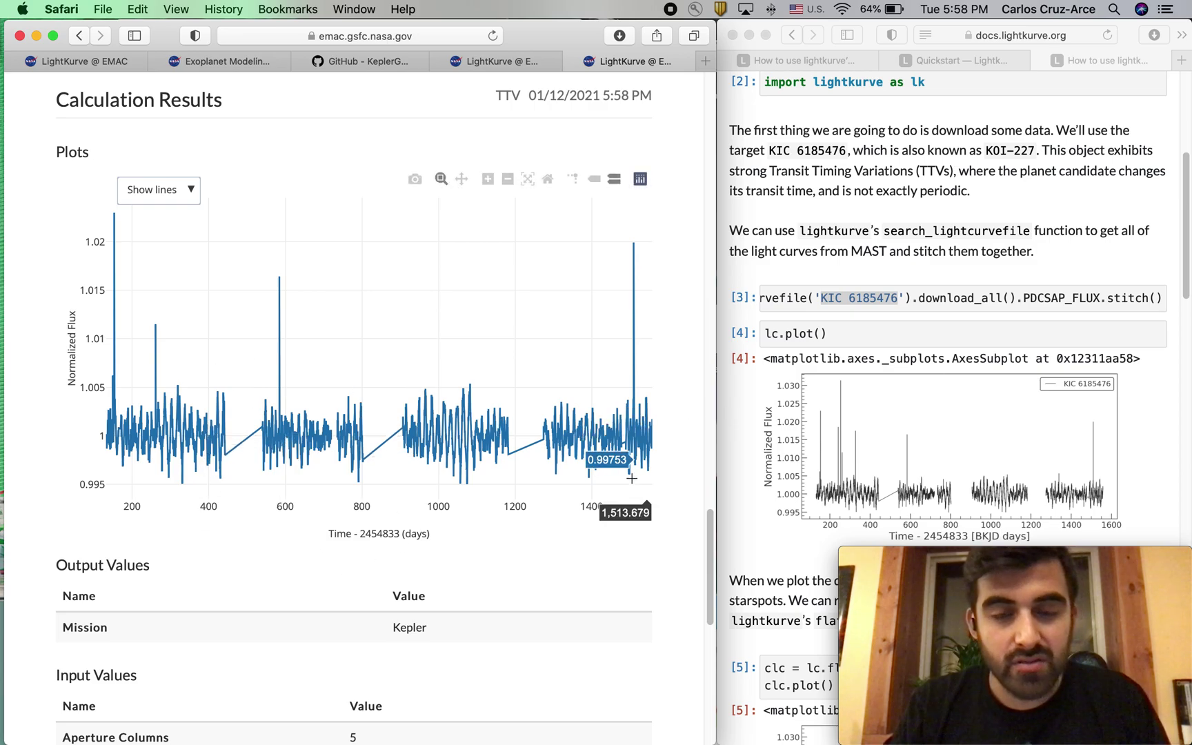
scroll(601, 370, "up", 3)
scroll(601, 370, "up", 15)
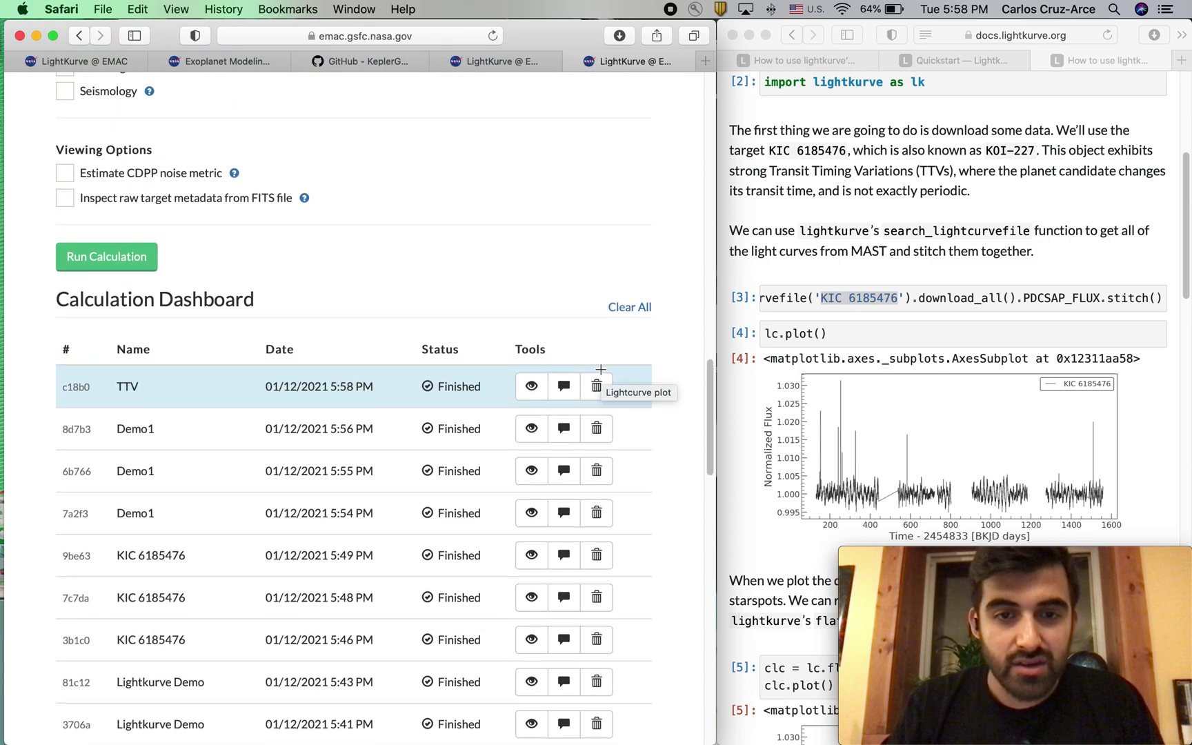
scroll(601, 370, "up", 6)
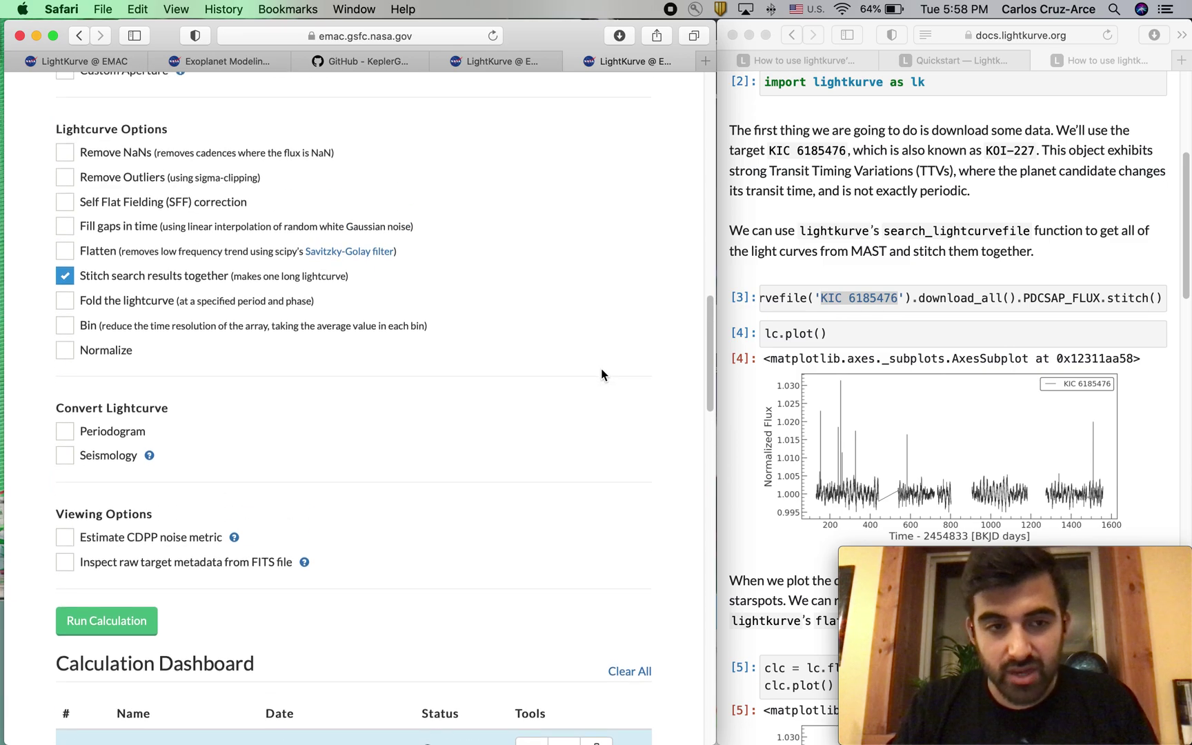
scroll(602, 375, "up", 1)
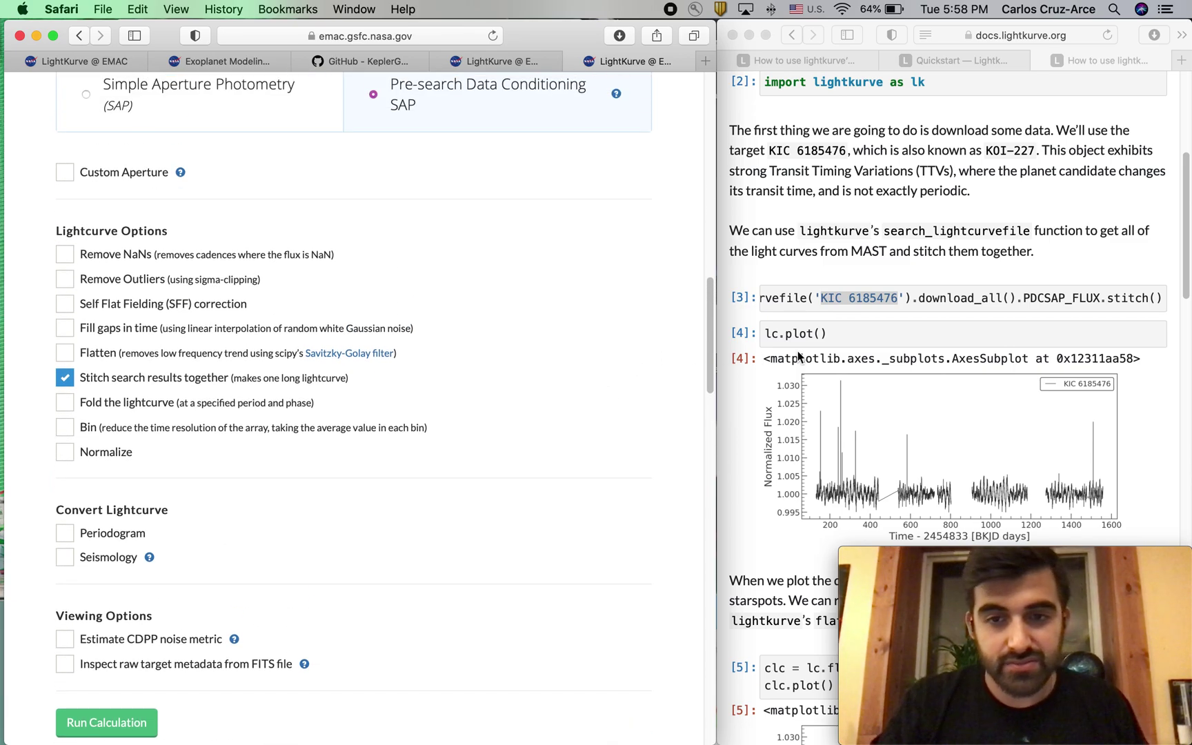
Enable Flatten and set its filter window length to 21
scroll(798, 353, "down", 2)
scroll(798, 353, "down", 6)
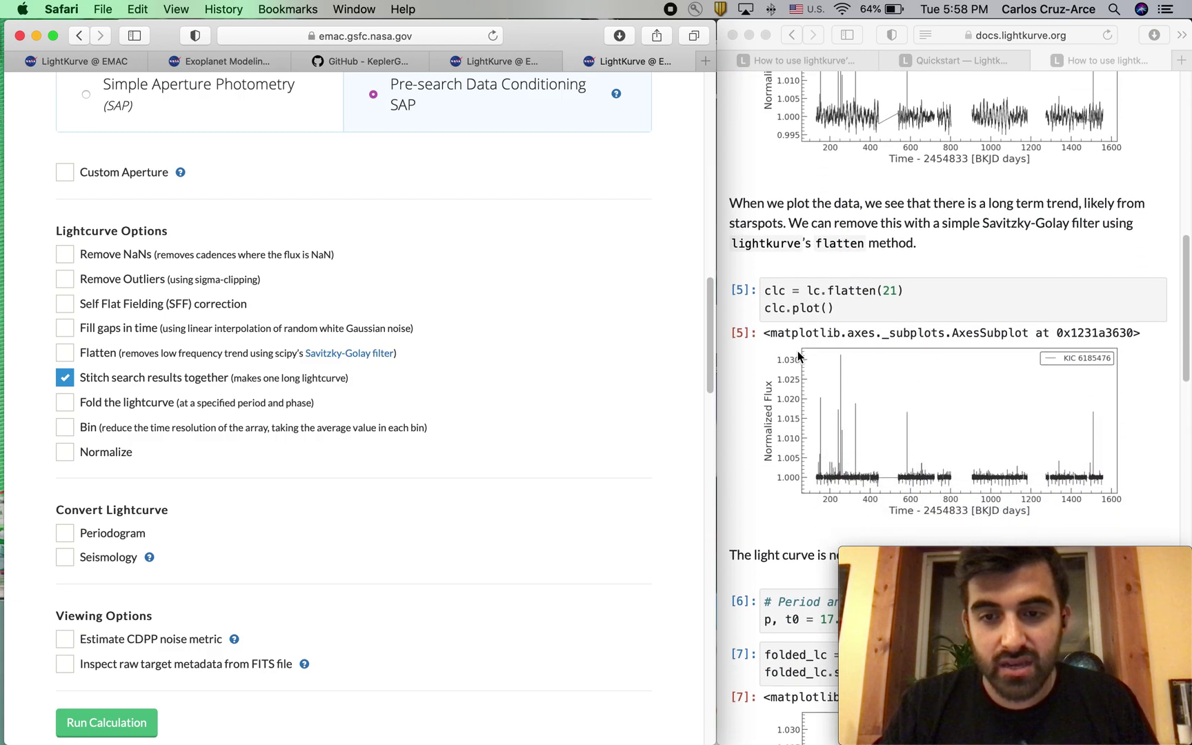
scroll(798, 355, "down", 3)
scroll(797, 355, "up", 3)
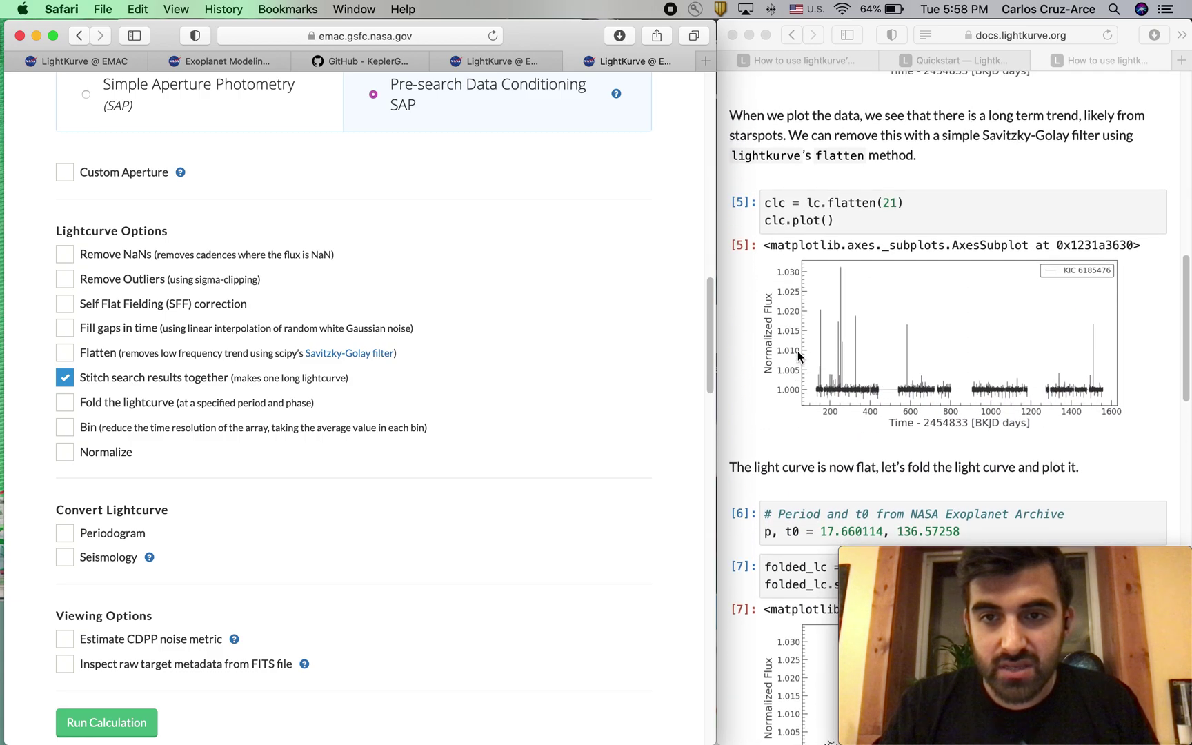
scroll(348, 375, "down", 5)
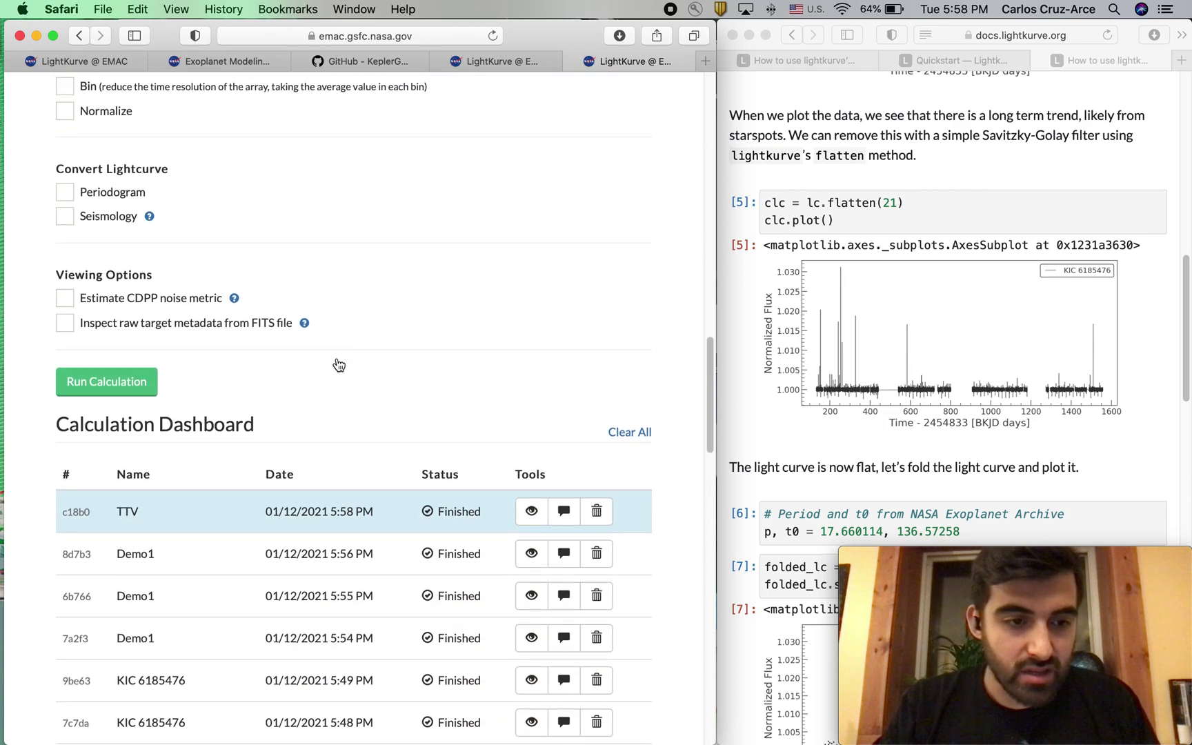
scroll(337, 364, "up", 2)
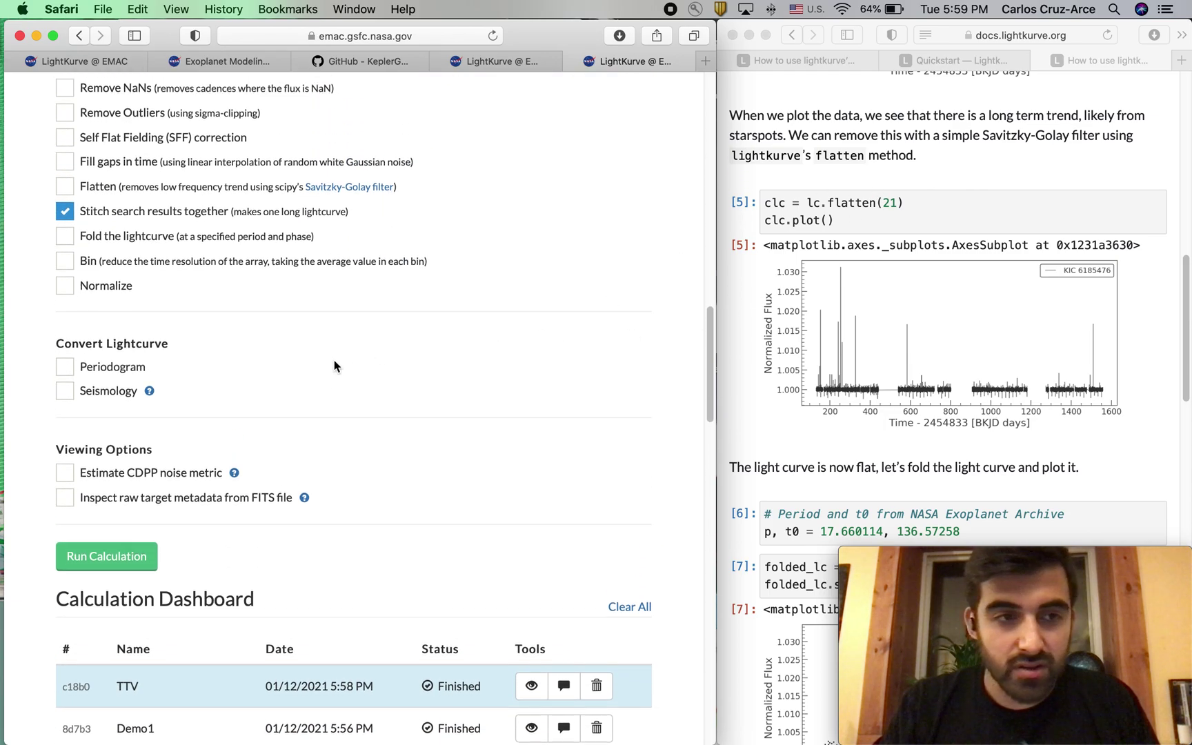
scroll(334, 361, "up", 1)
scroll(282, 231, "up", 1)
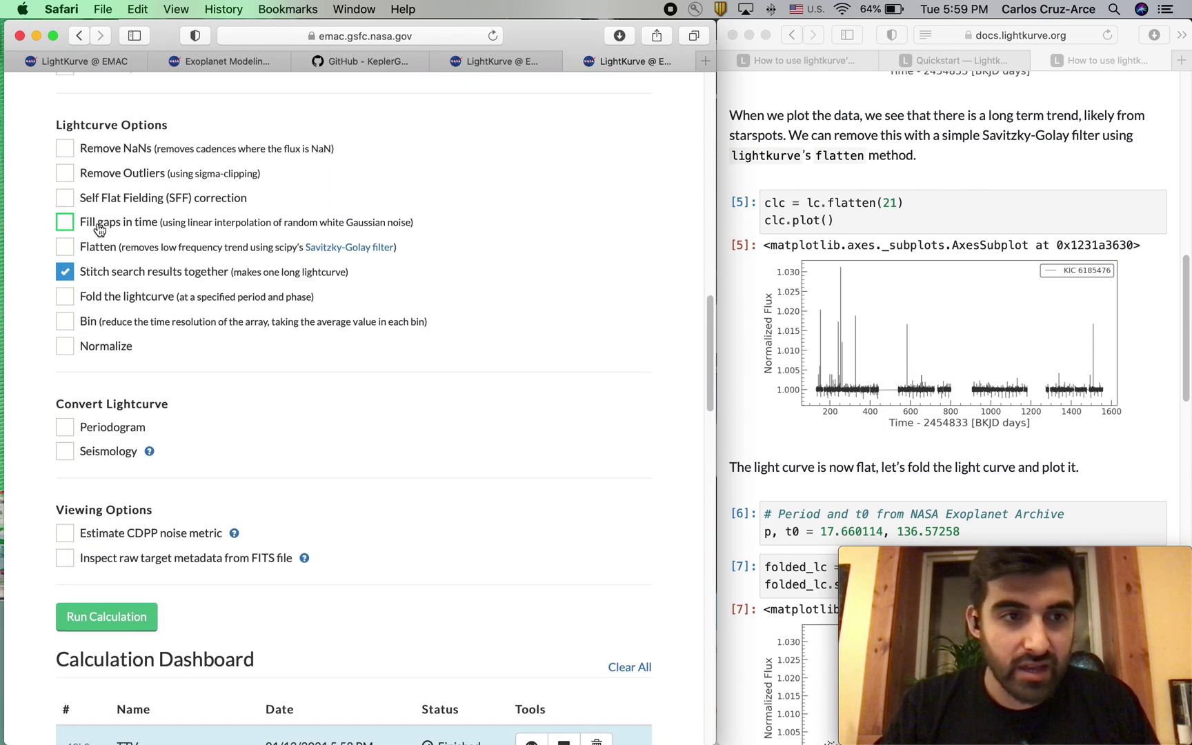
left_click(64, 247)
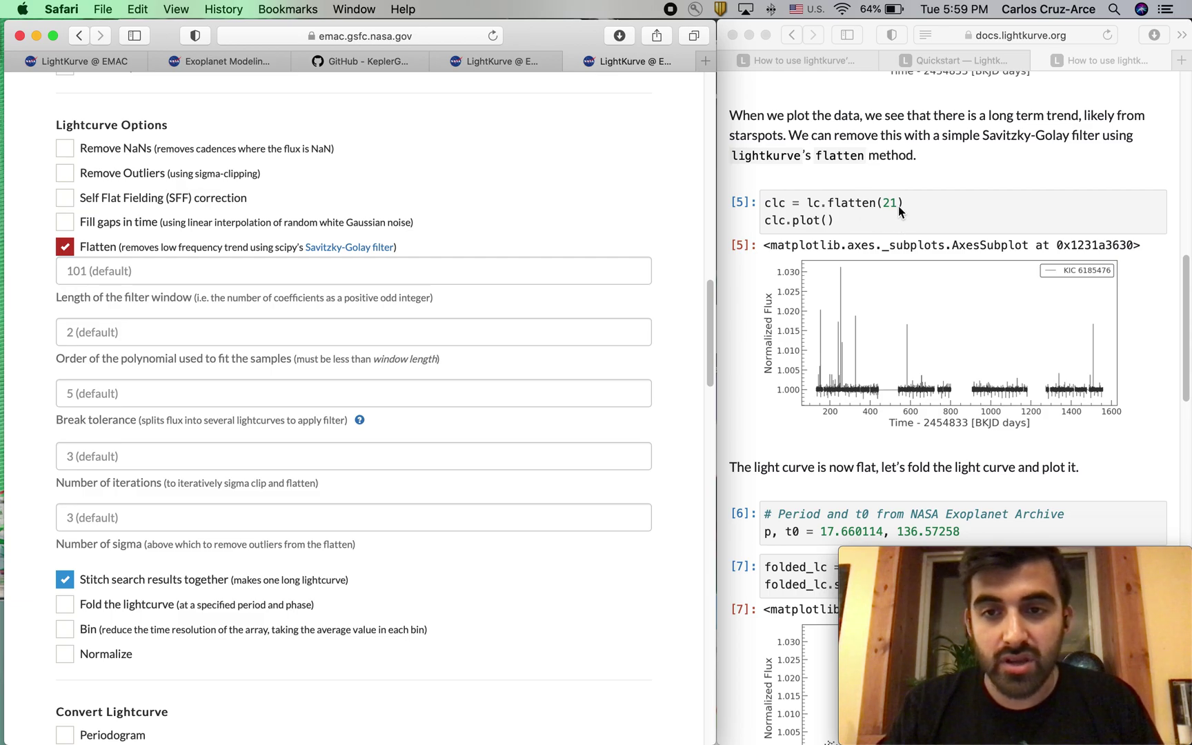
left_click(146, 274)
type("21")
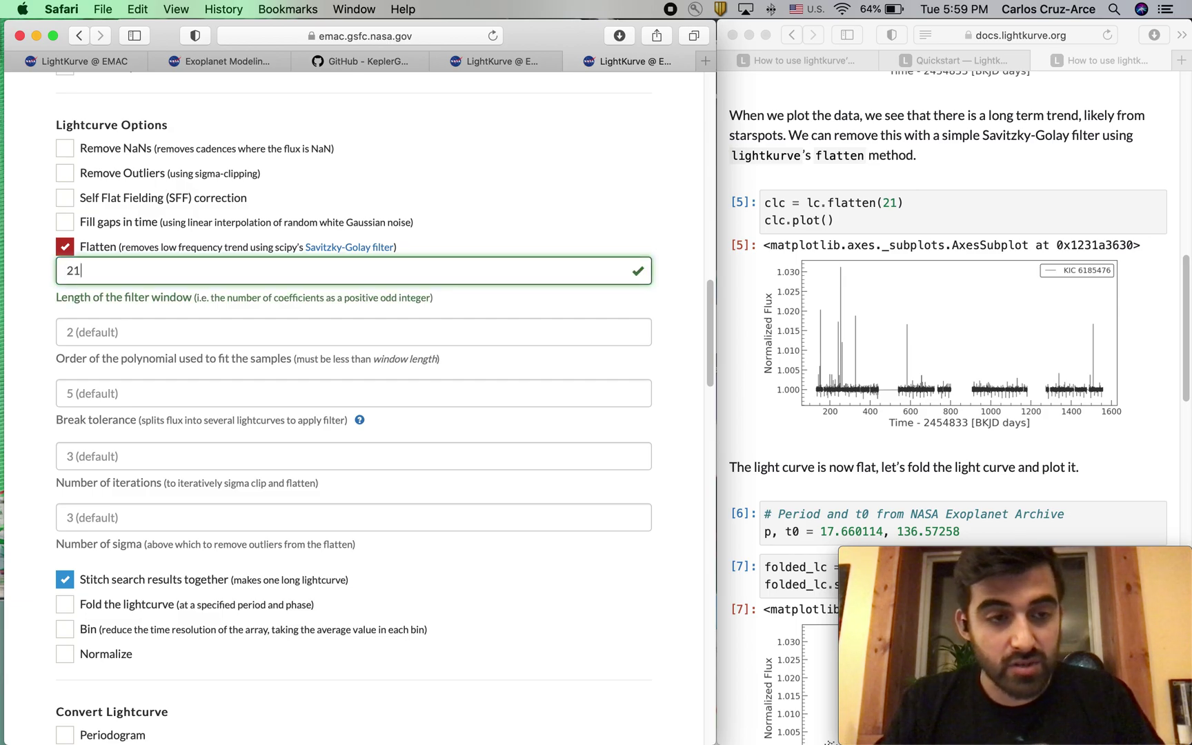
left_click(39, 308)
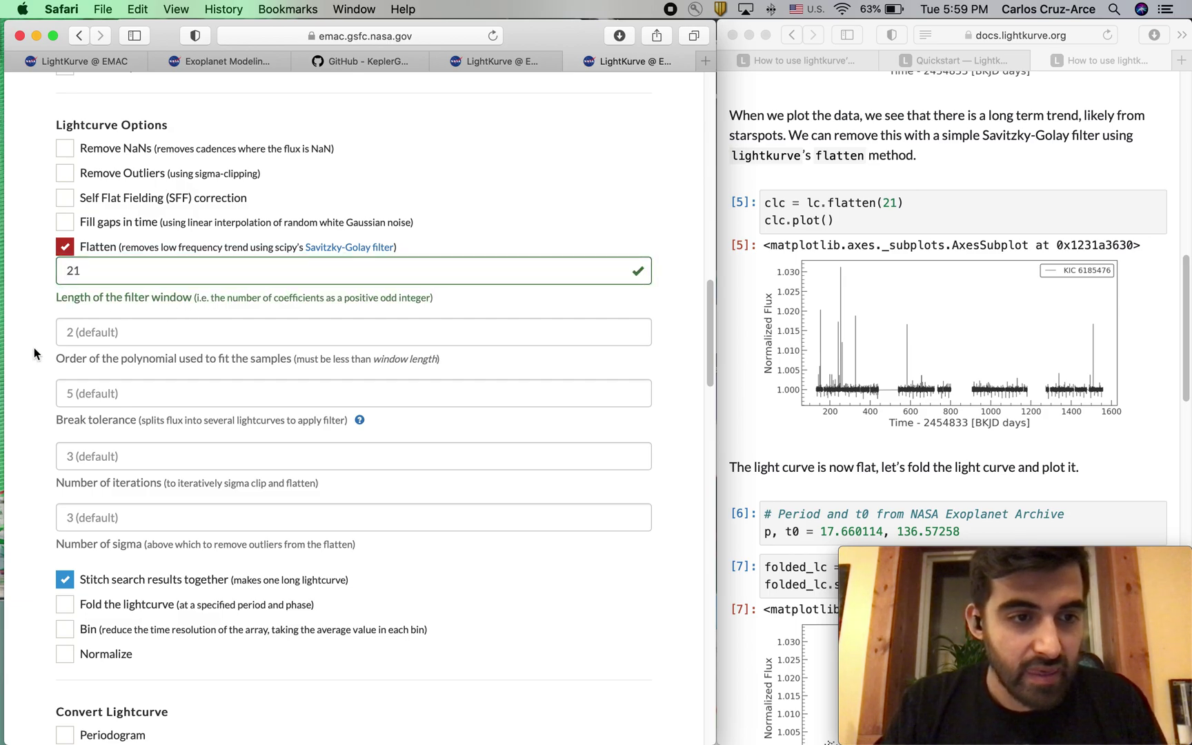
Enable folding of the light curve
scroll(29, 390, "down", 1)
scroll(29, 396, "down", 2)
scroll(891, 309, "down", 5)
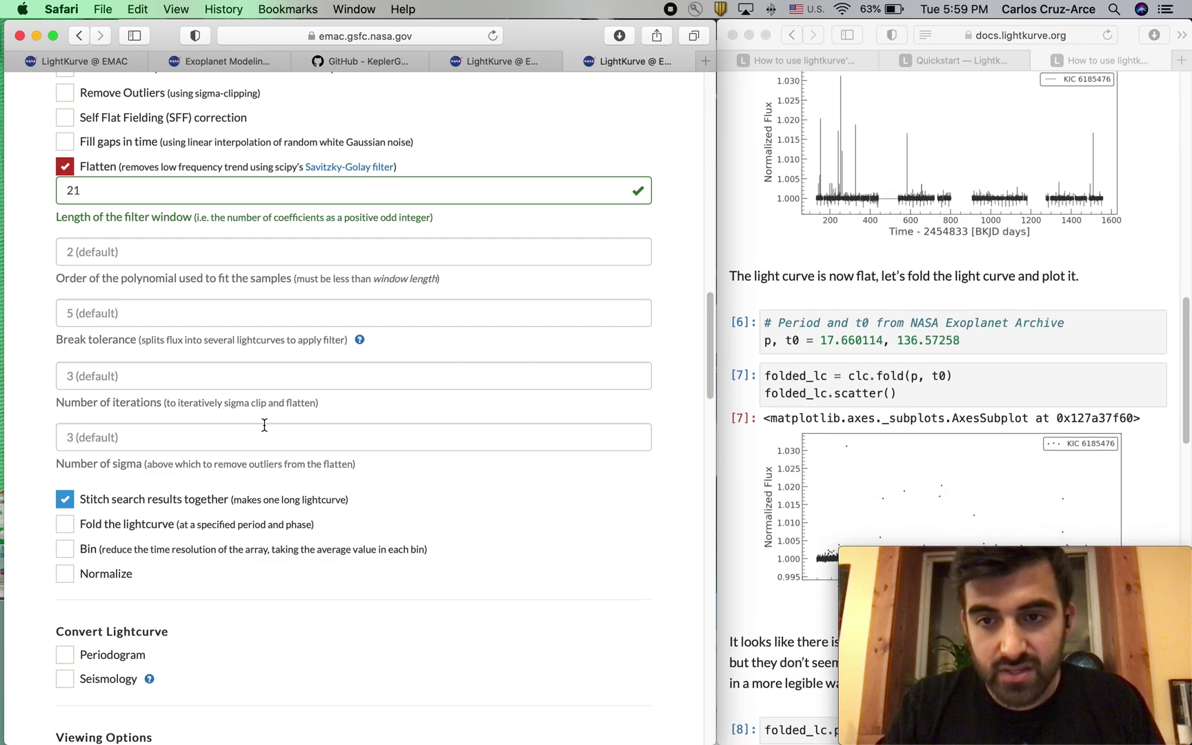
scroll(265, 425, "down", 5)
scroll(262, 427, "up", 3)
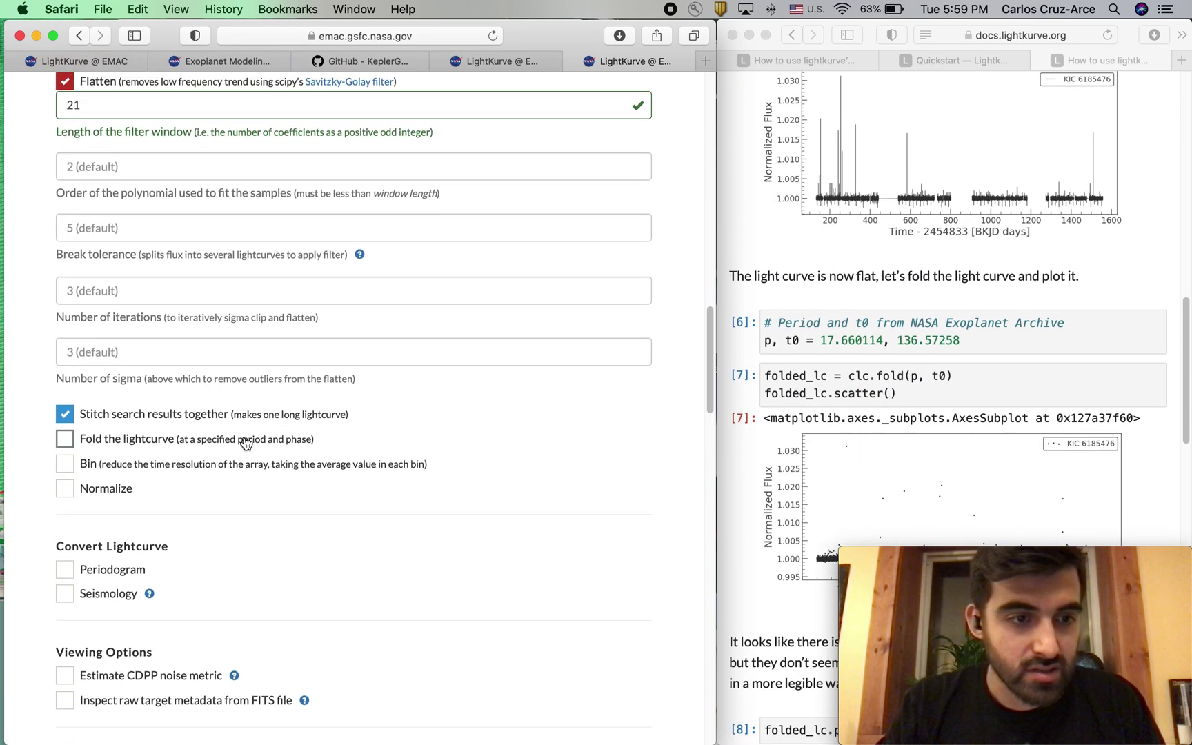
scroll(245, 443, "down", 2)
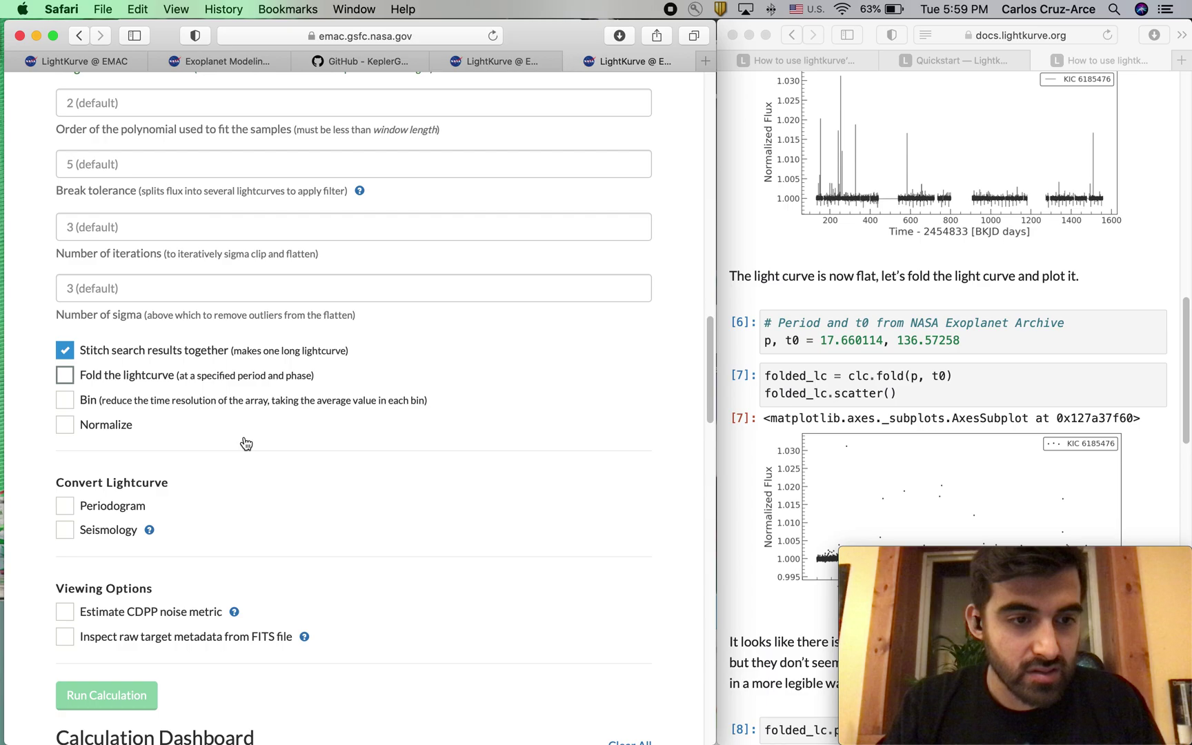
left_click(65, 376)
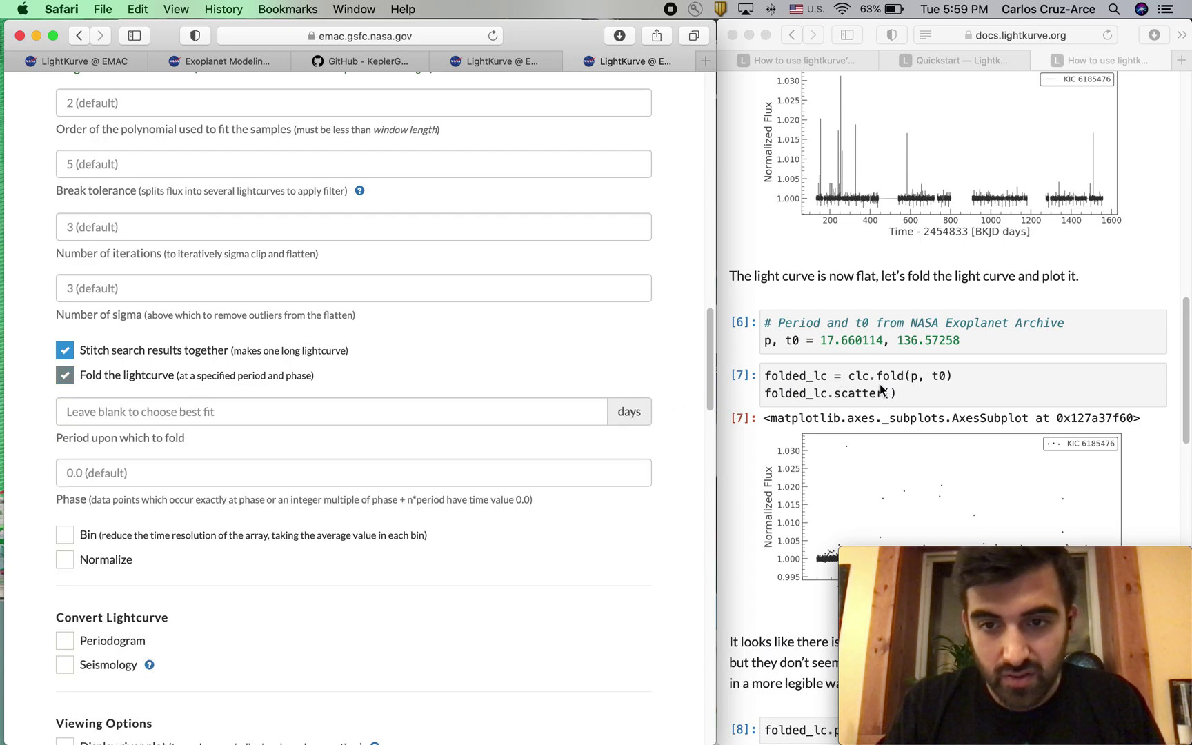
Copy the period 17.660114 from the documentation into the fold Period field
scroll(892, 387, "up", 5)
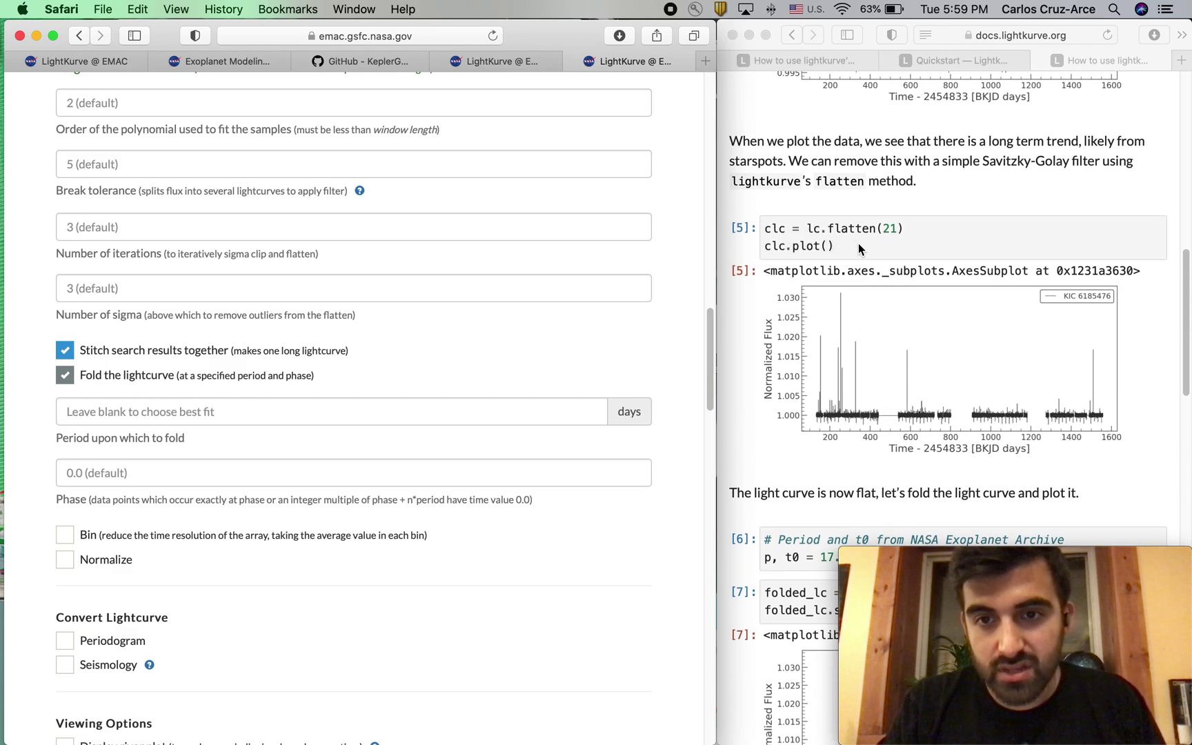
scroll(858, 243, "down", 6)
scroll(407, 363, "down", 2)
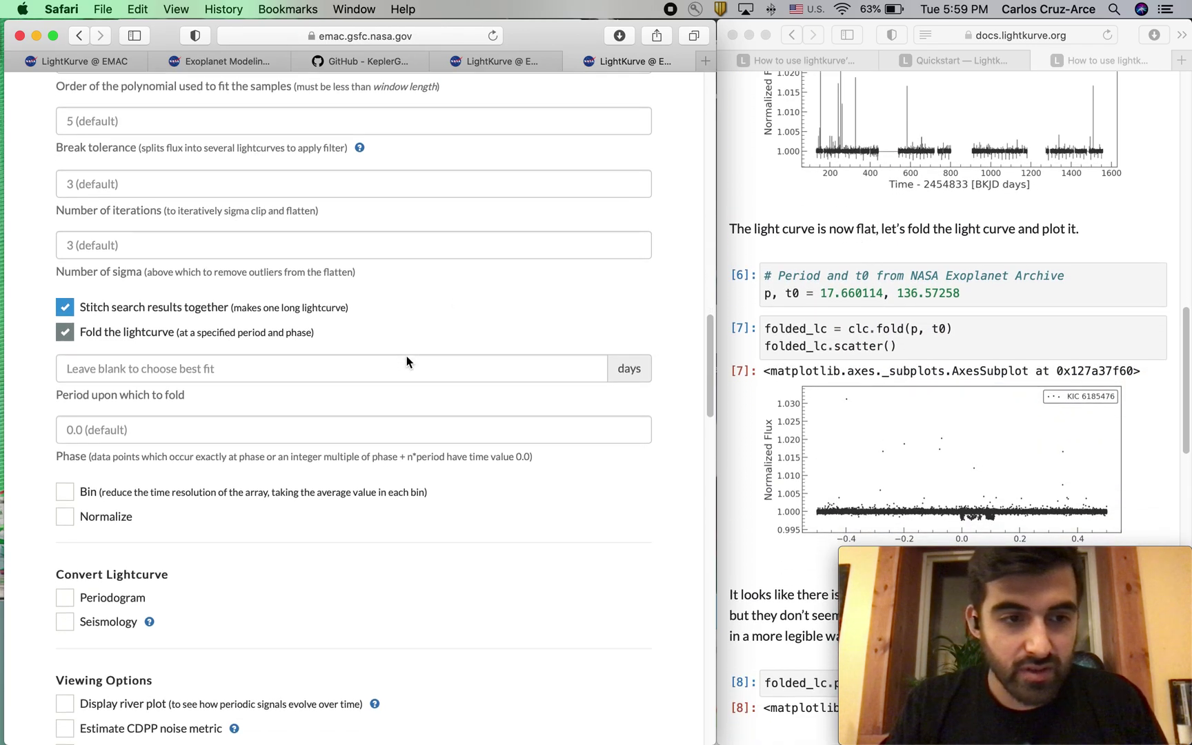
left_click(229, 372)
scroll(931, 336, "down", 1)
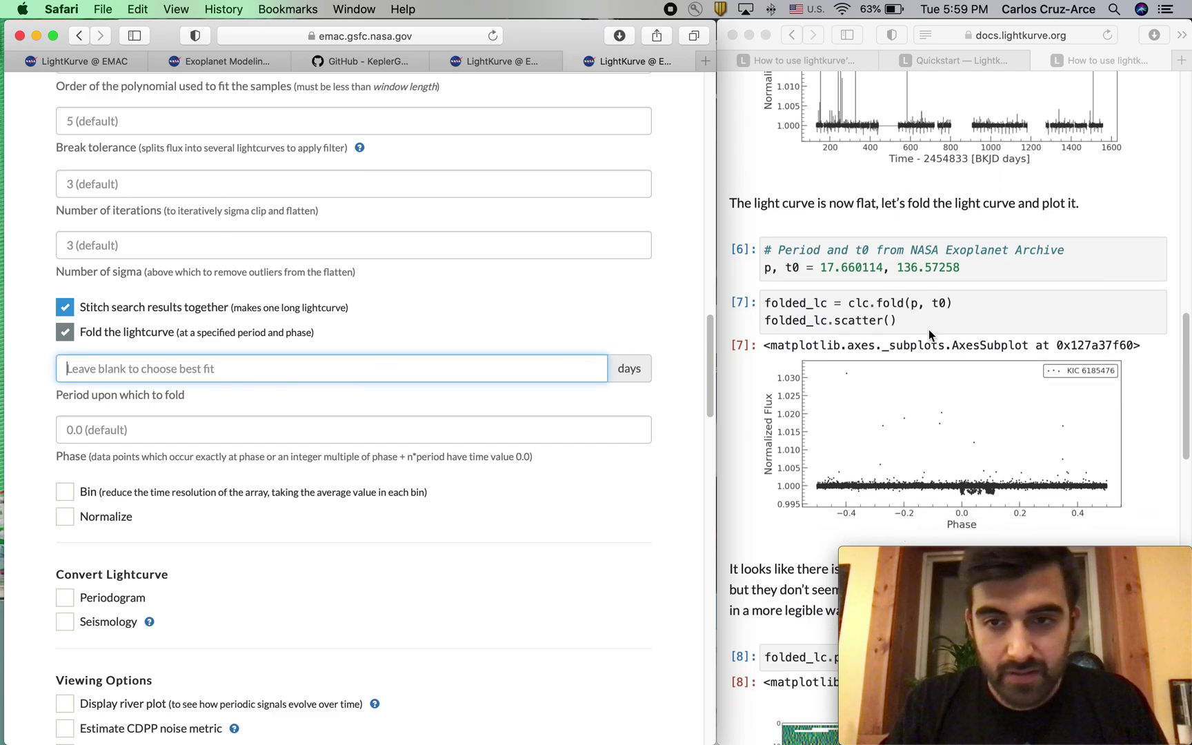
left_click(825, 267)
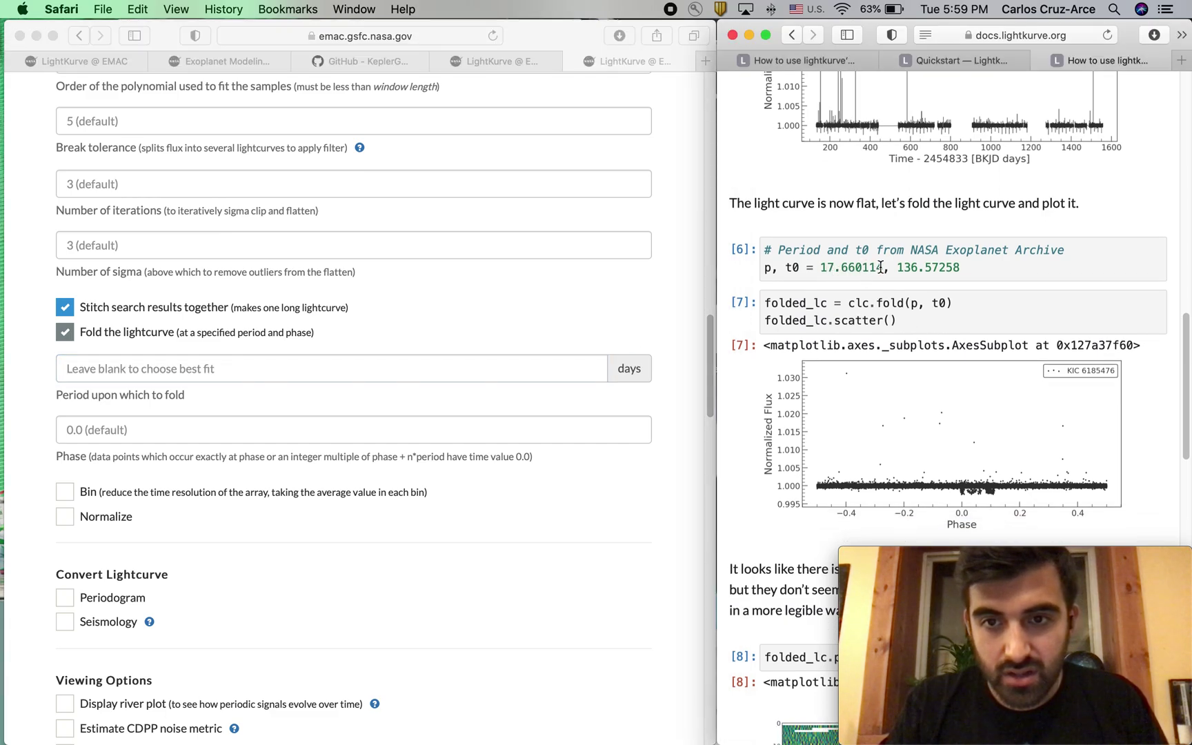
left_click_drag(885, 269, 822, 270)
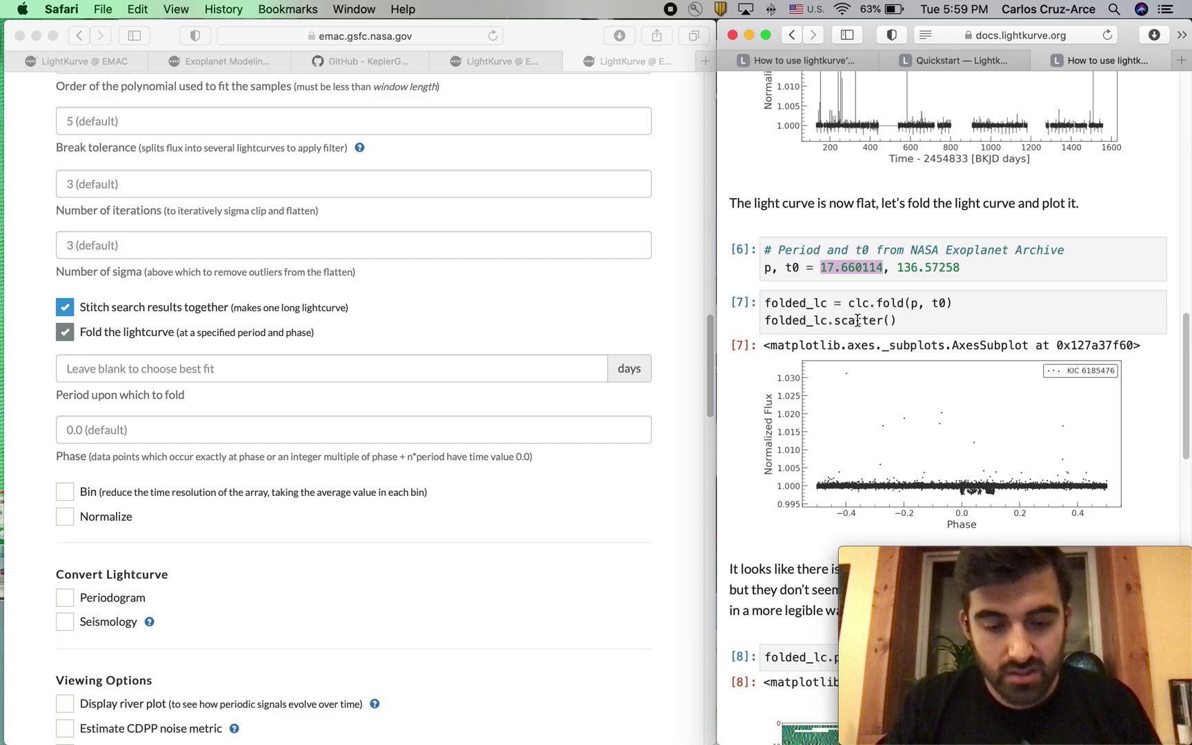
key("super+c")
left_click(219, 370)
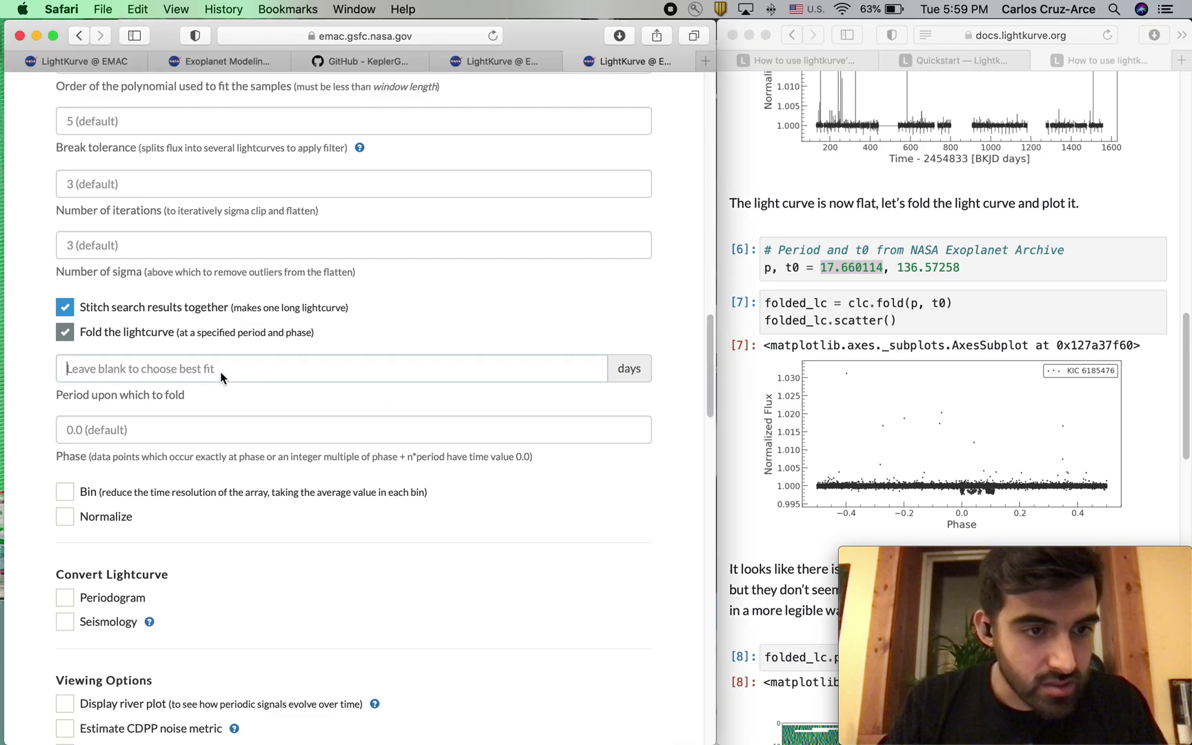
key("super+v")
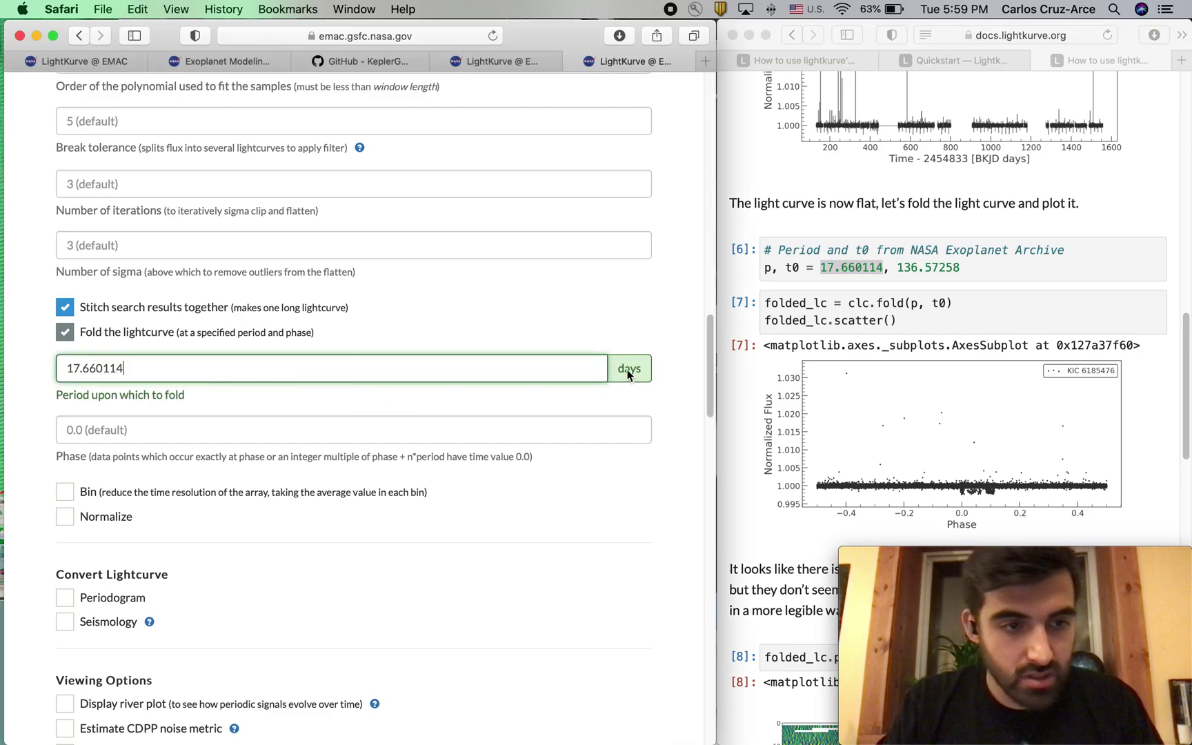
Copy t0 136.57258 from the documentation into the fold Phase field
left_click(943, 264)
left_click_drag(960, 267, 908, 271)
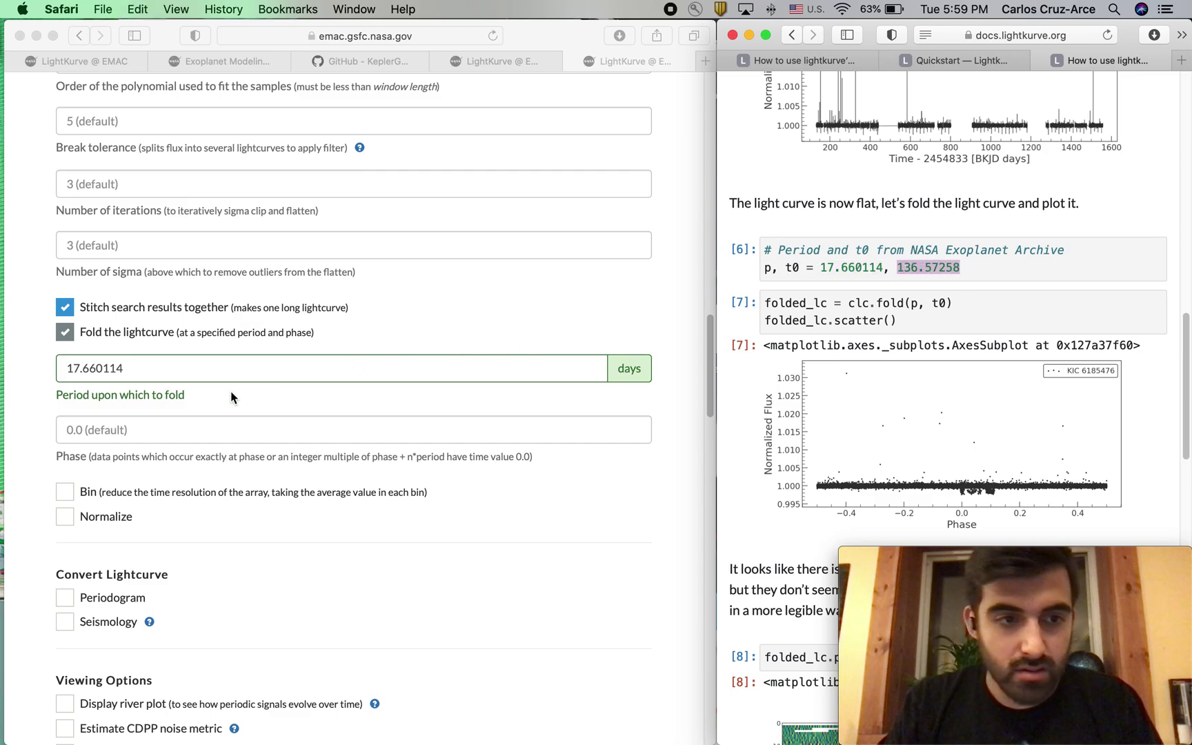
left_click(207, 425)
left_click(178, 428)
key("super+v")
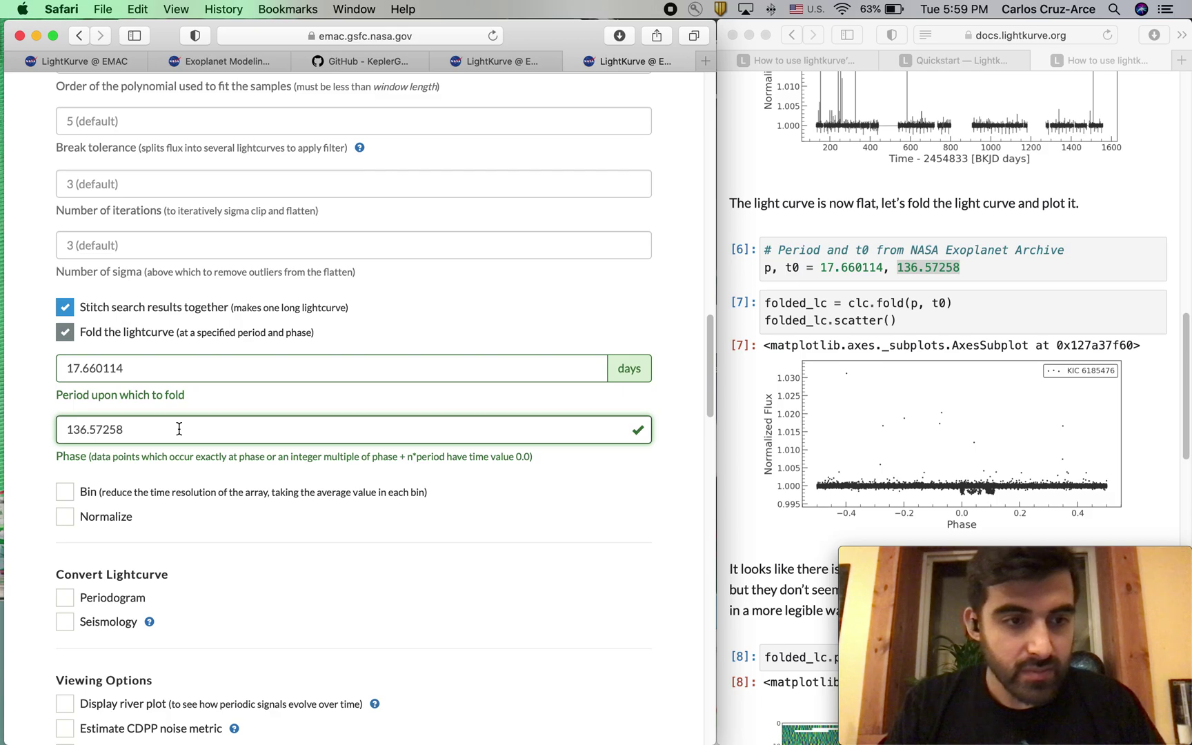
scroll(179, 428, "down", 6)
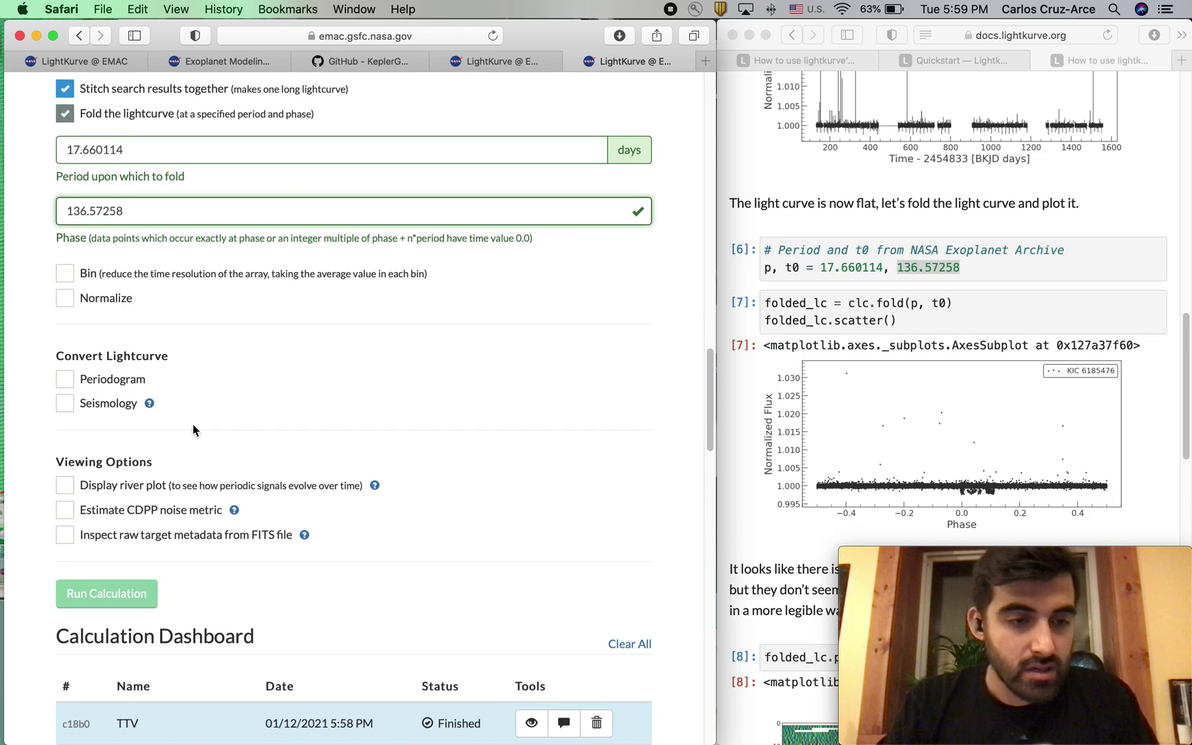
Enable Display river plot under Viewing Options and attempt to run the calculation
scroll(870, 239, "down", 10)
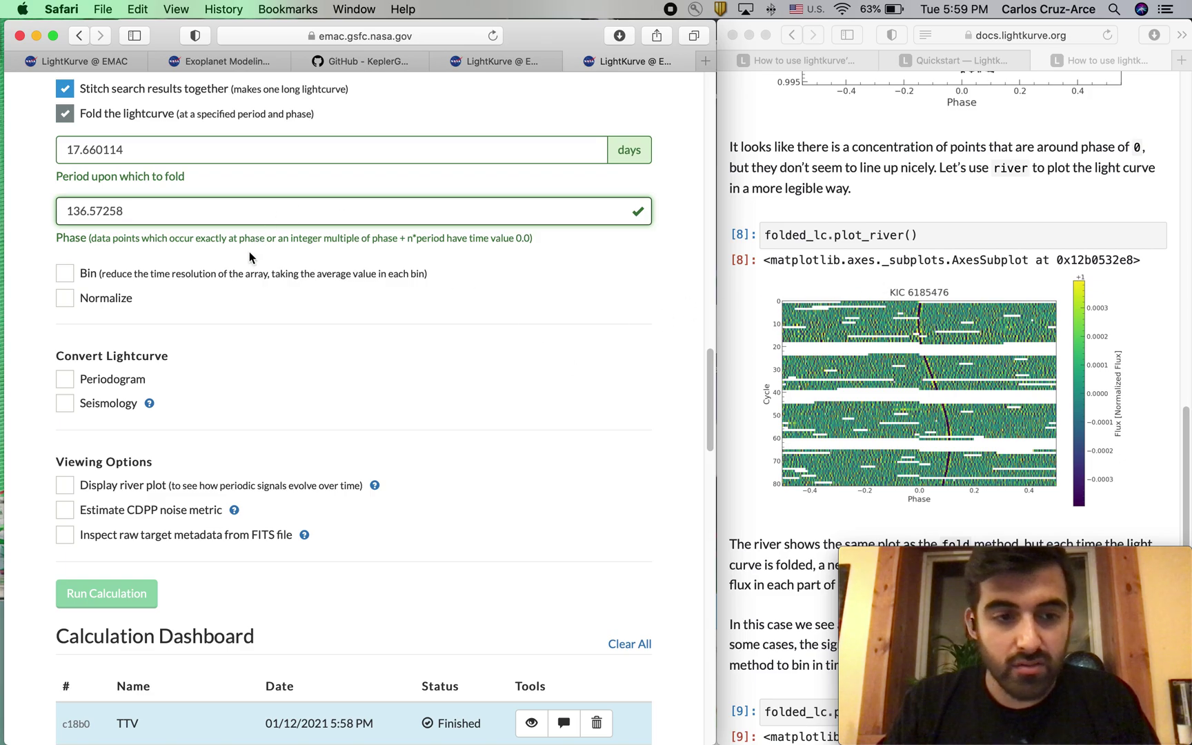
scroll(248, 251, "down", 2)
scroll(250, 257, "up", 1)
scroll(240, 346, "down", 2)
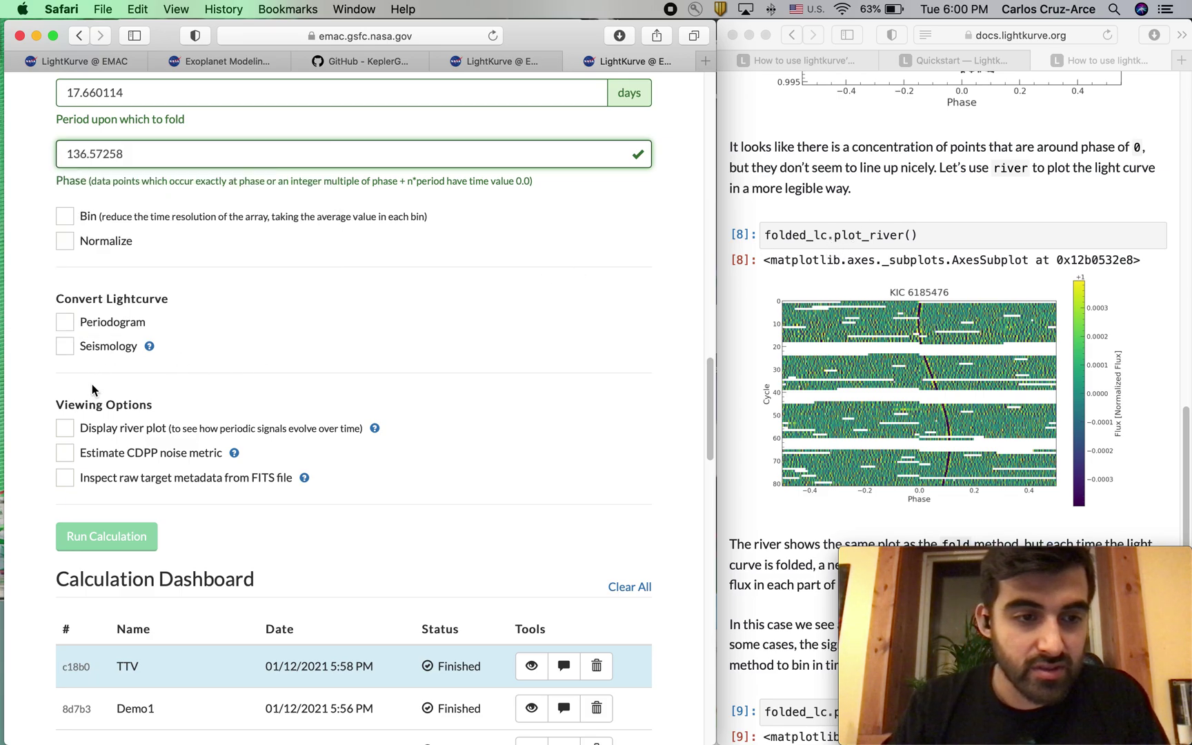
left_click(66, 428)
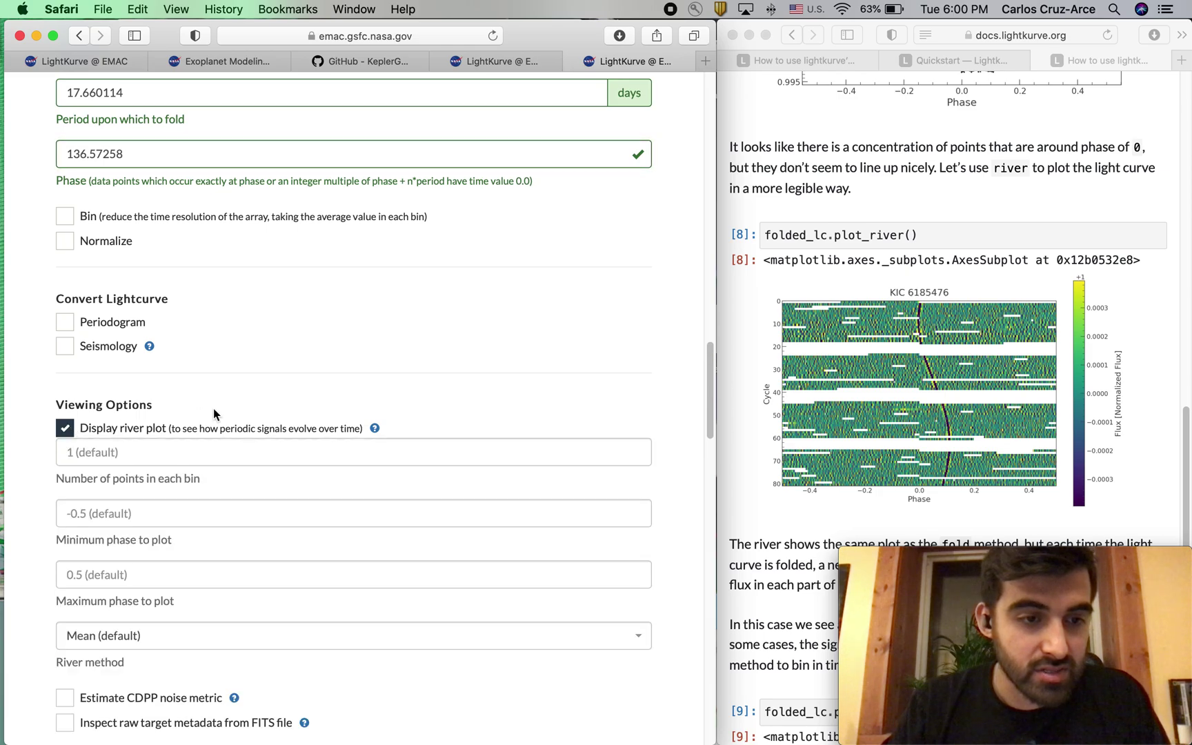
scroll(213, 409, "down", 8)
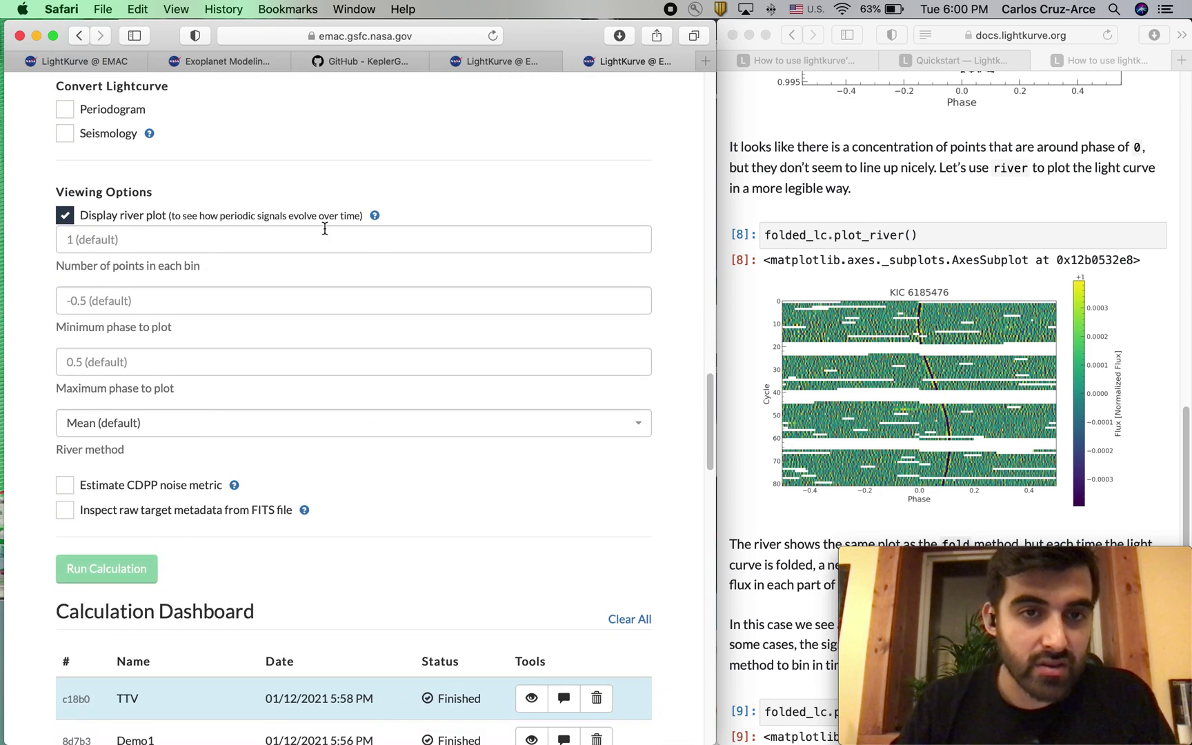
left_click(126, 567)
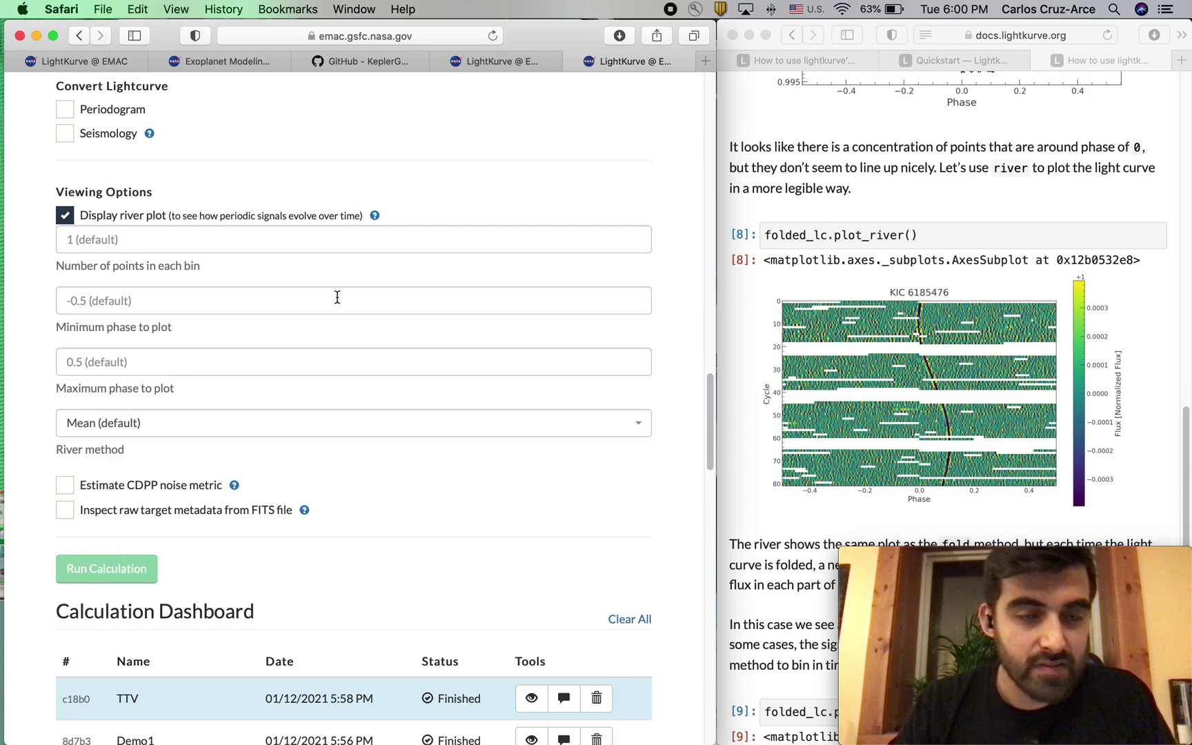
Reload to a blank calculation form and name the new calculation TTVVVVVs
left_click(493, 38)
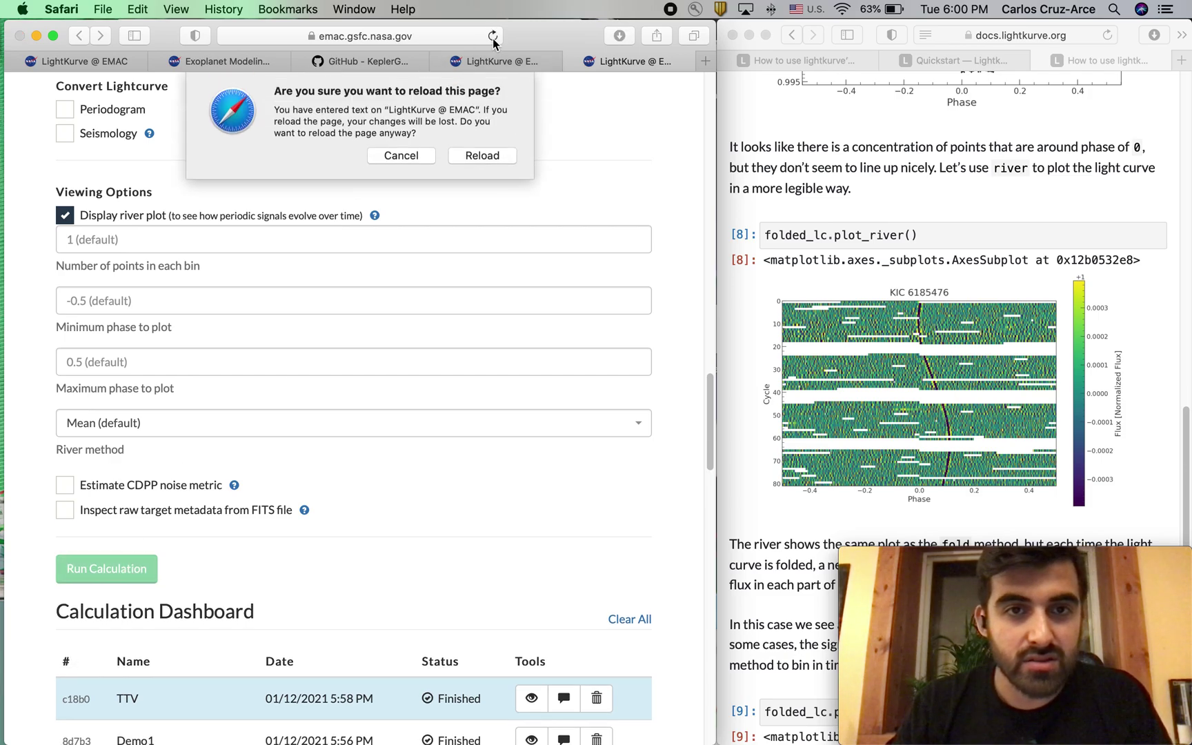
left_click(494, 158)
scroll(165, 313, "down", 3)
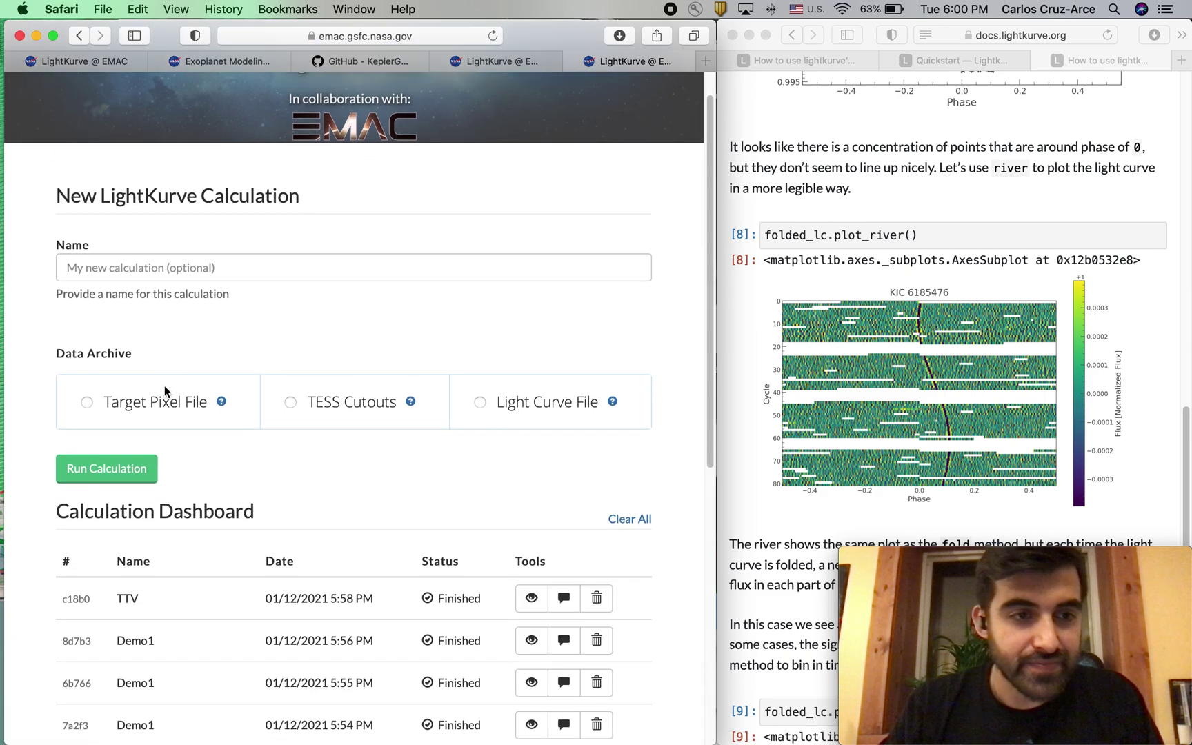
left_click(193, 206)
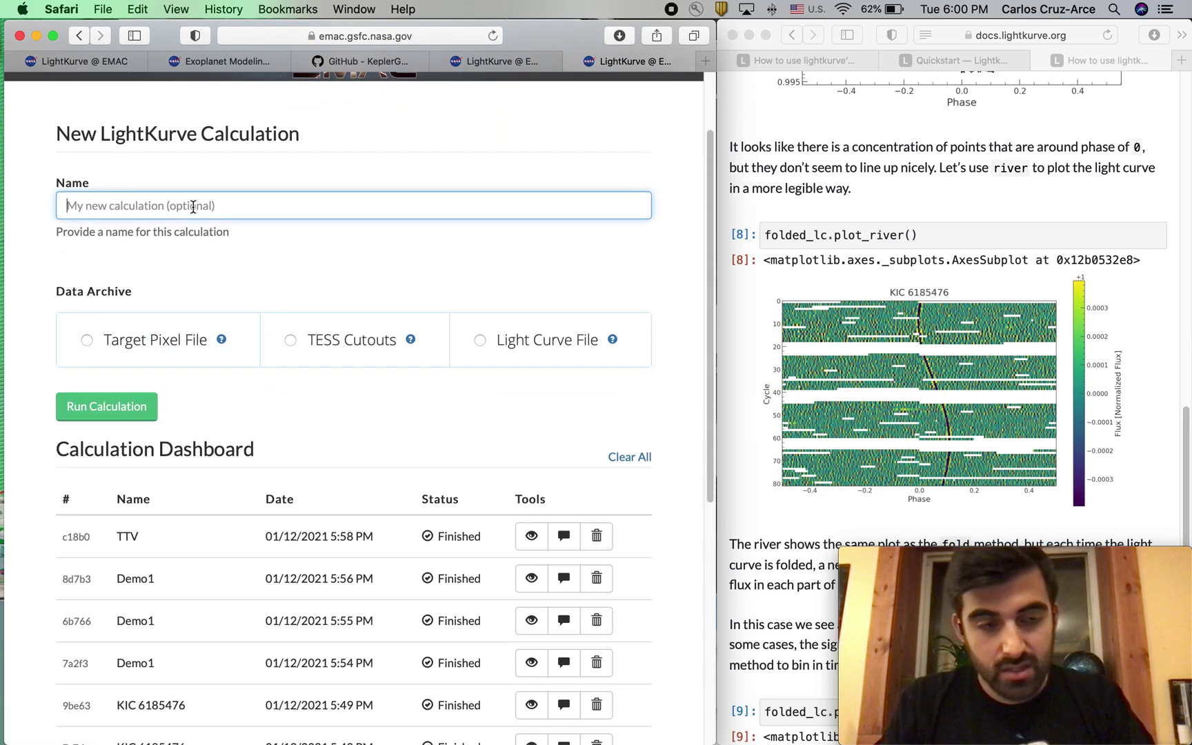
type("TTVVVVVs")
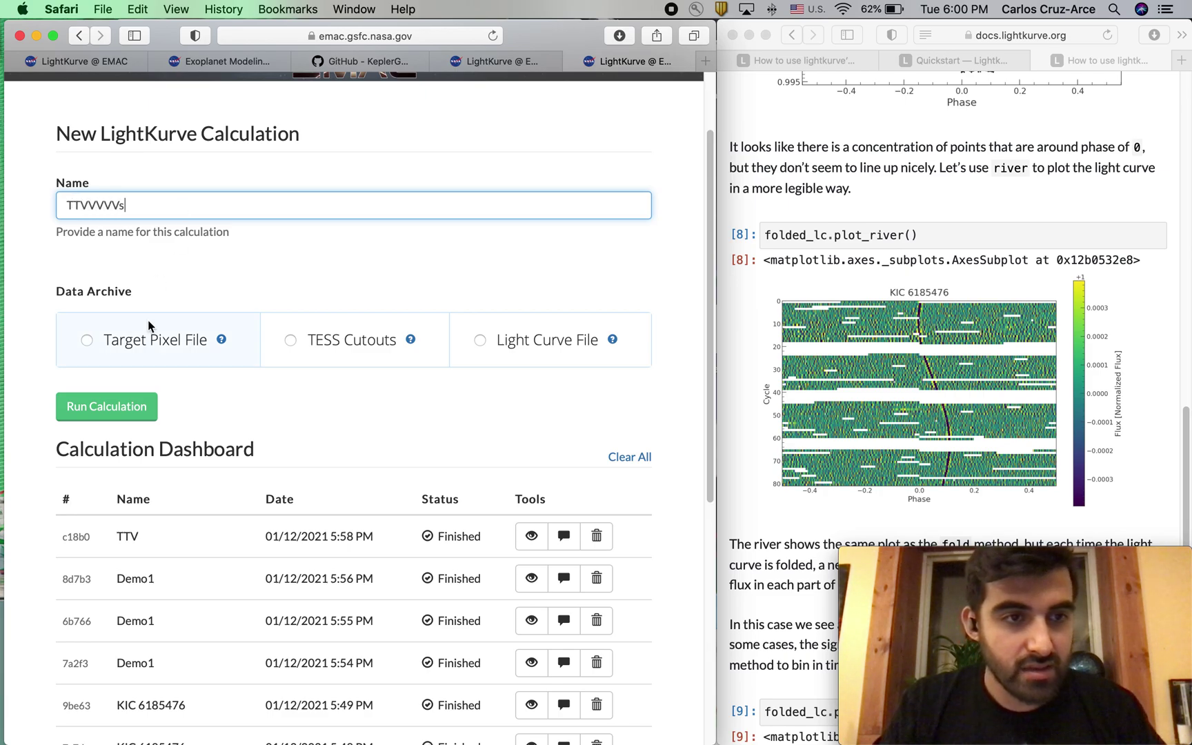
scroll(149, 326, "down", 5)
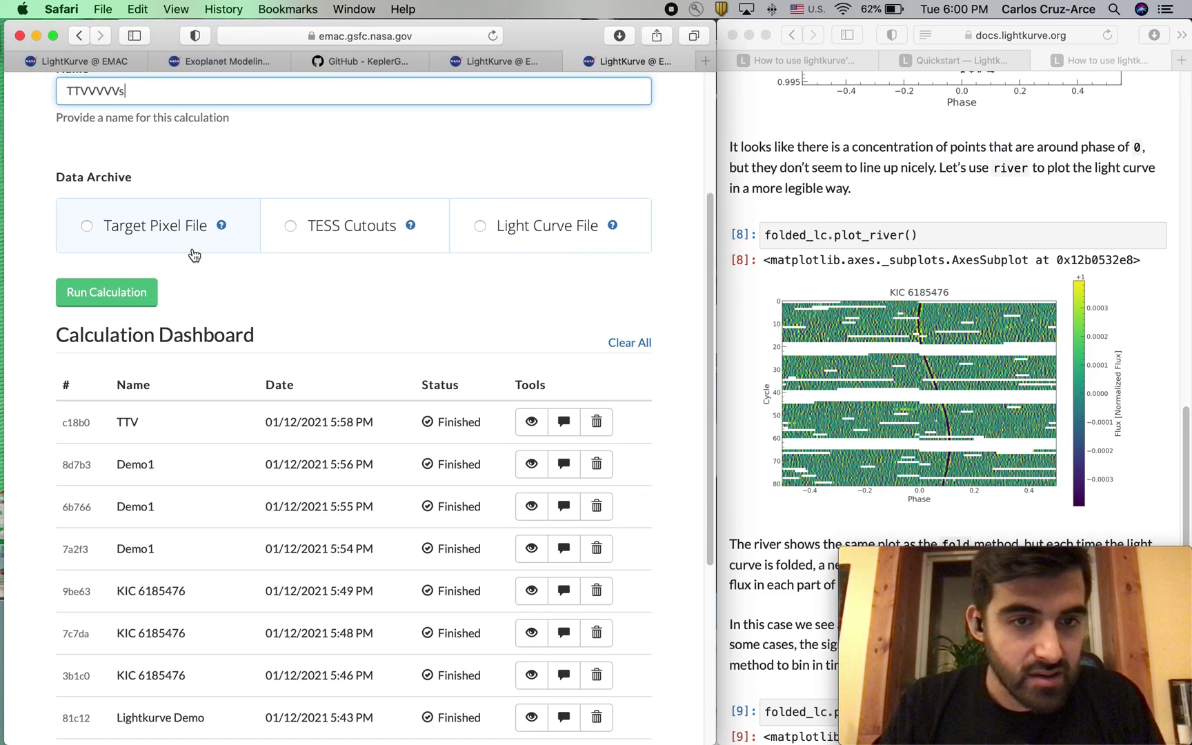
Choose Light Curve File data and set the target to KIC 6185476, copied from the docs
left_click(478, 192)
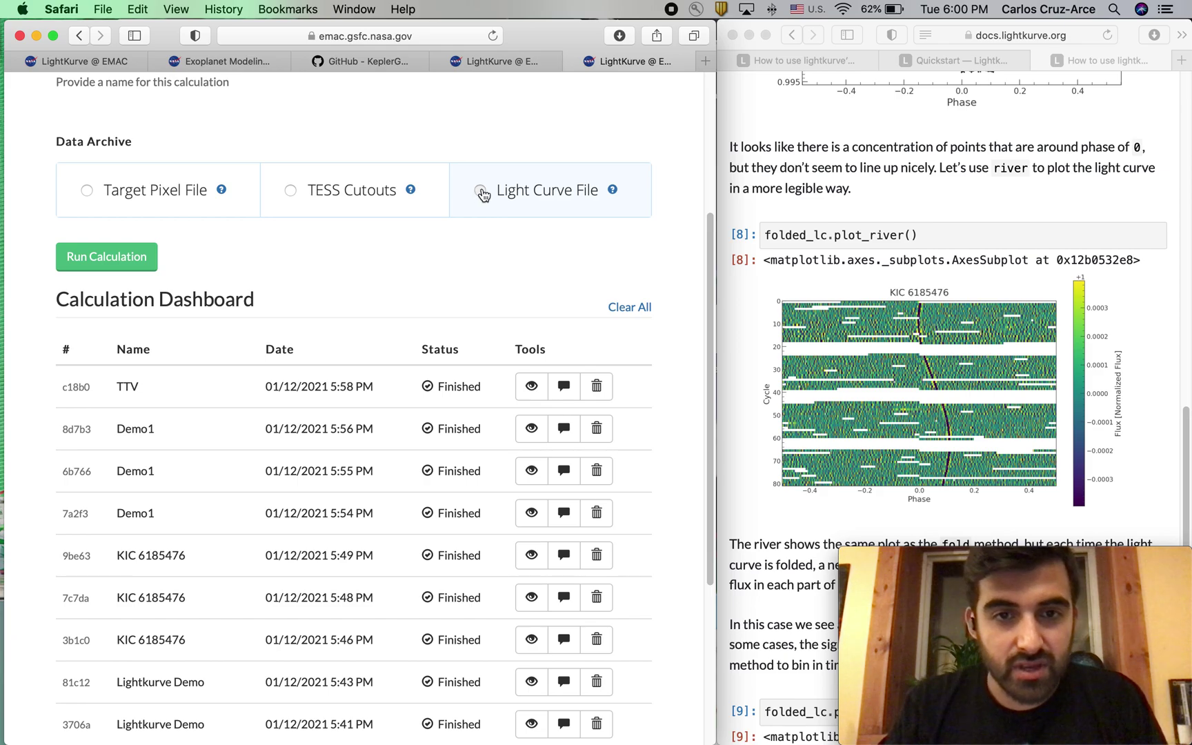
scroll(472, 257, "down", 1)
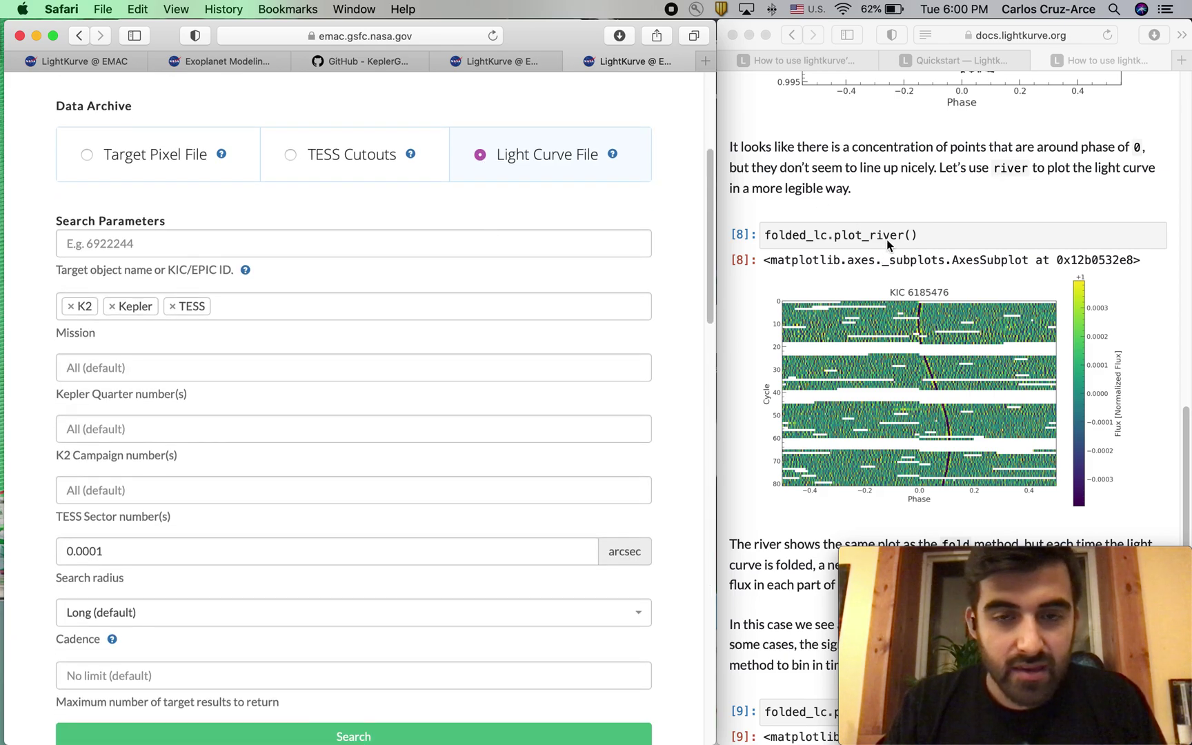
scroll(887, 240, "up", 15)
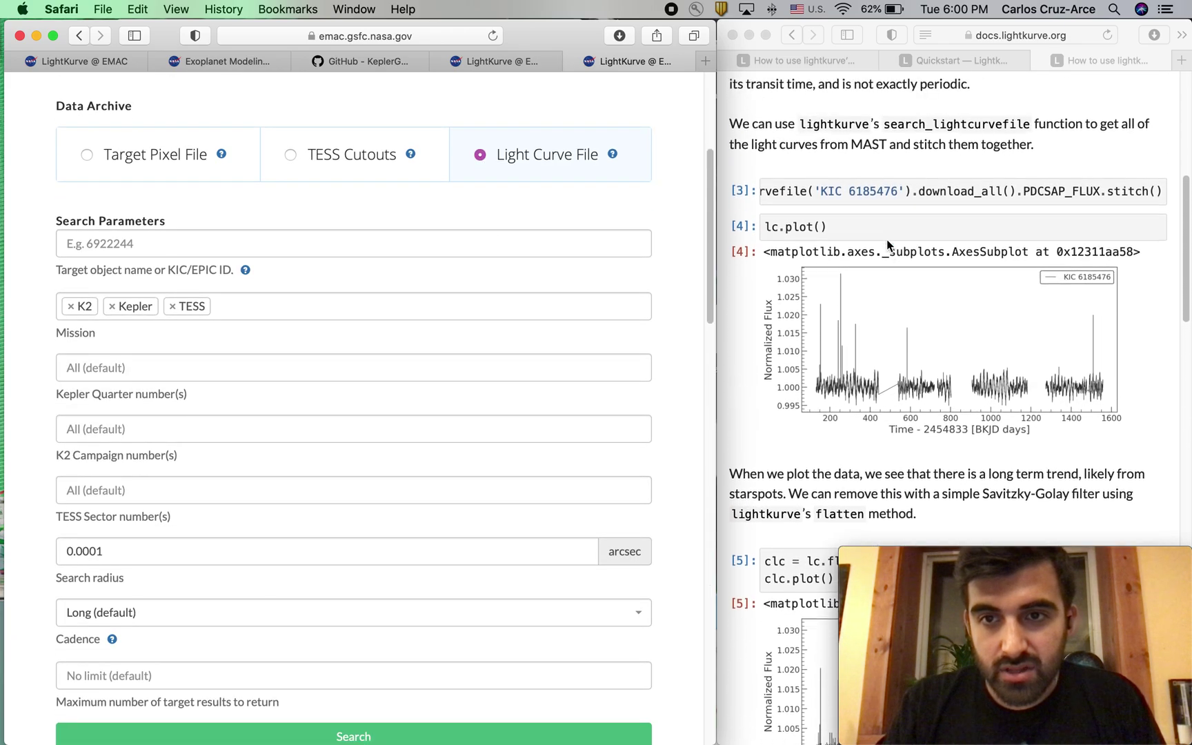
scroll(887, 239, "up", 3)
left_click(822, 266)
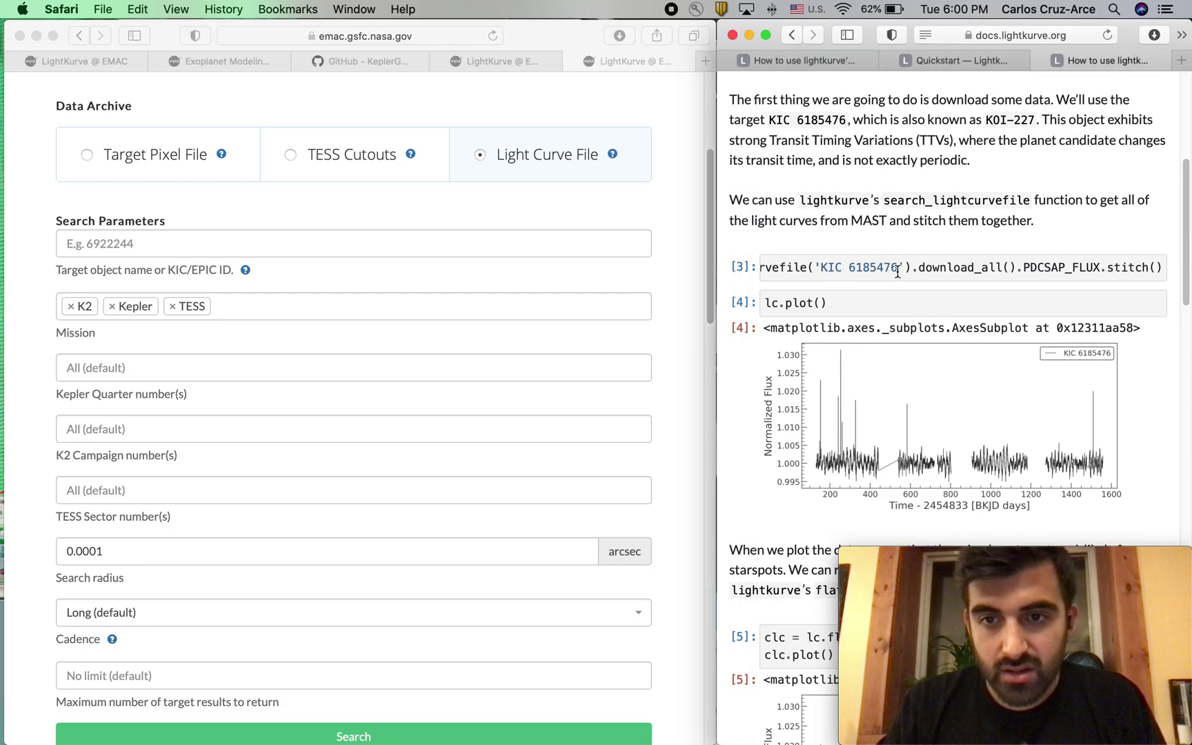
left_click_drag(896, 270, 825, 270)
key("super+c")
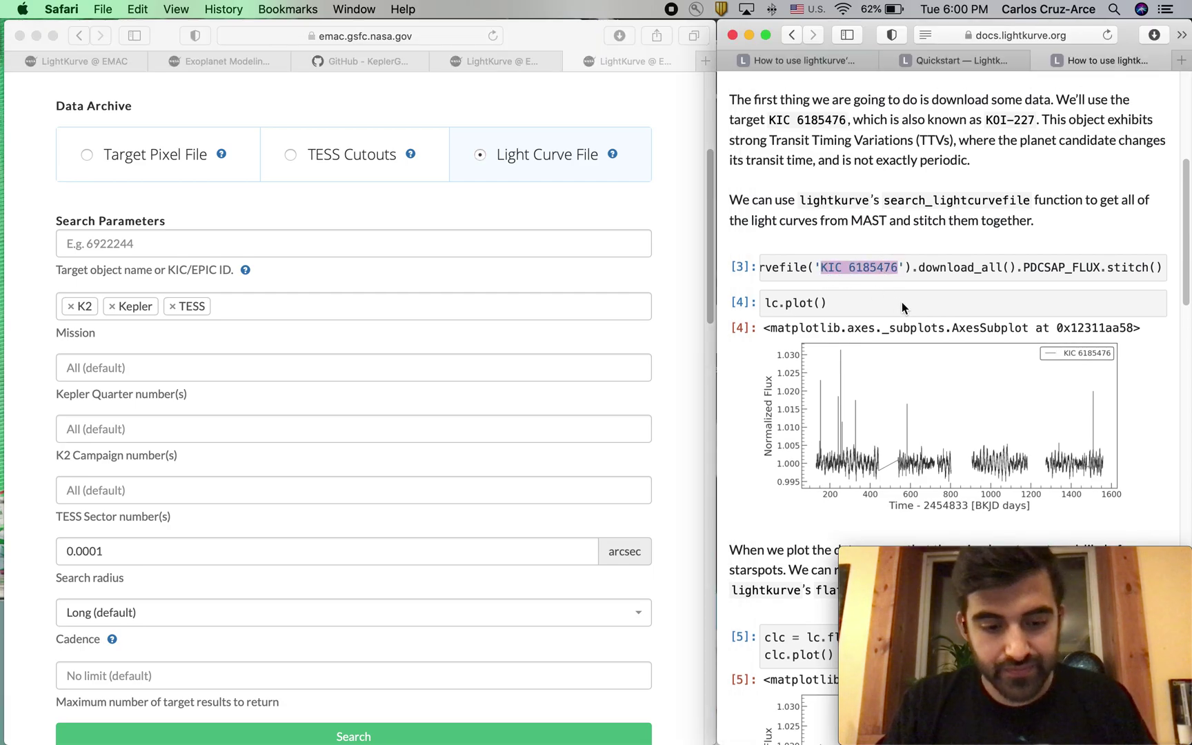
left_click(175, 240)
left_click(175, 240)
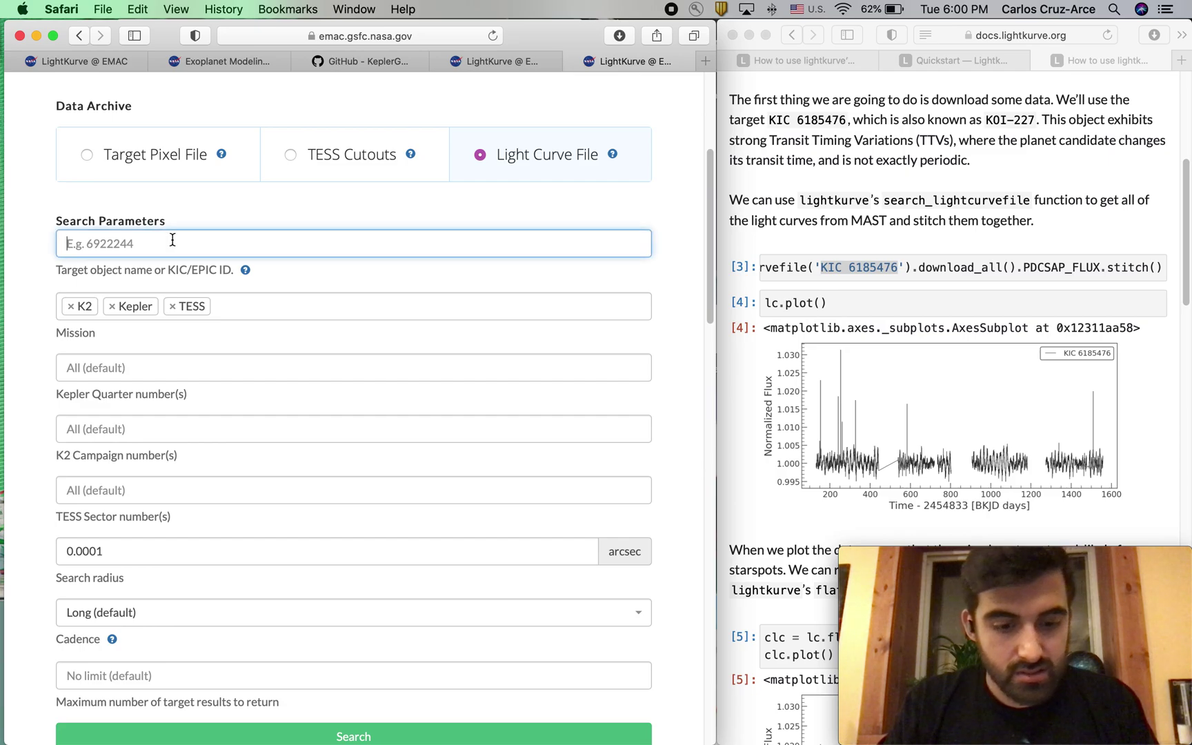
key("super+v")
Select Pre-search Data Conditioning SAP photometry
scroll(117, 363, "down", 2)
scroll(130, 353, "down", 3)
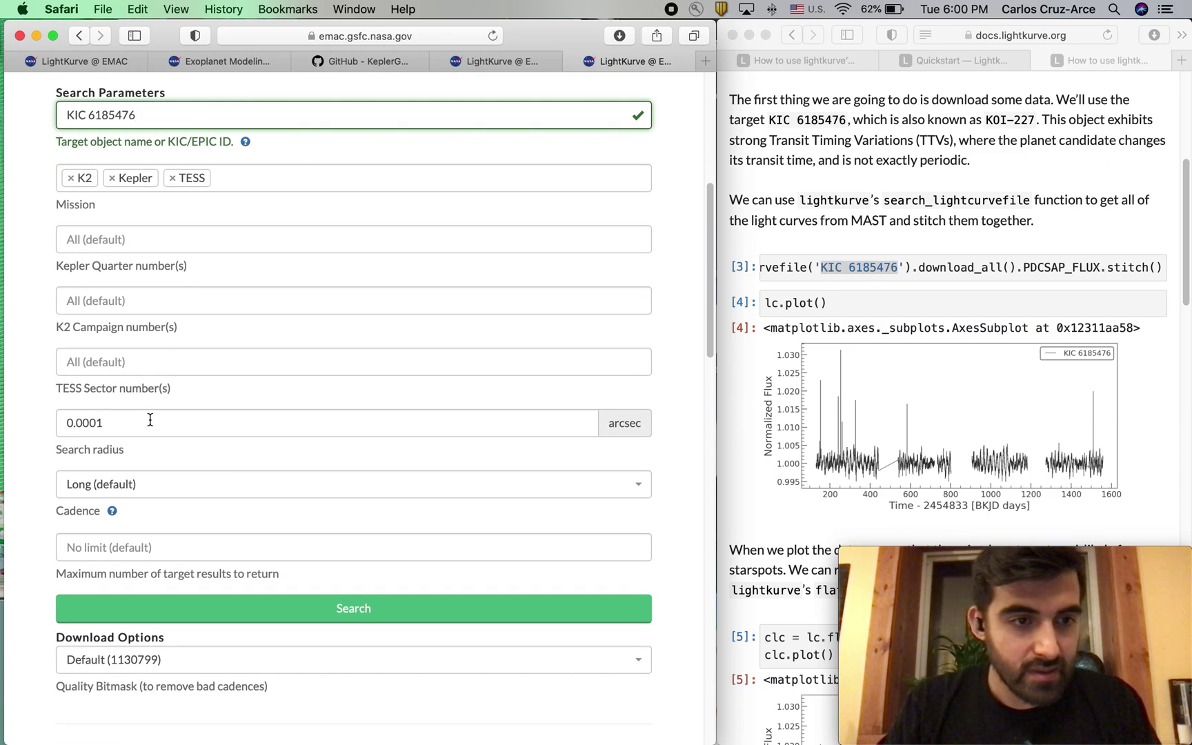
scroll(199, 464, "up", 1)
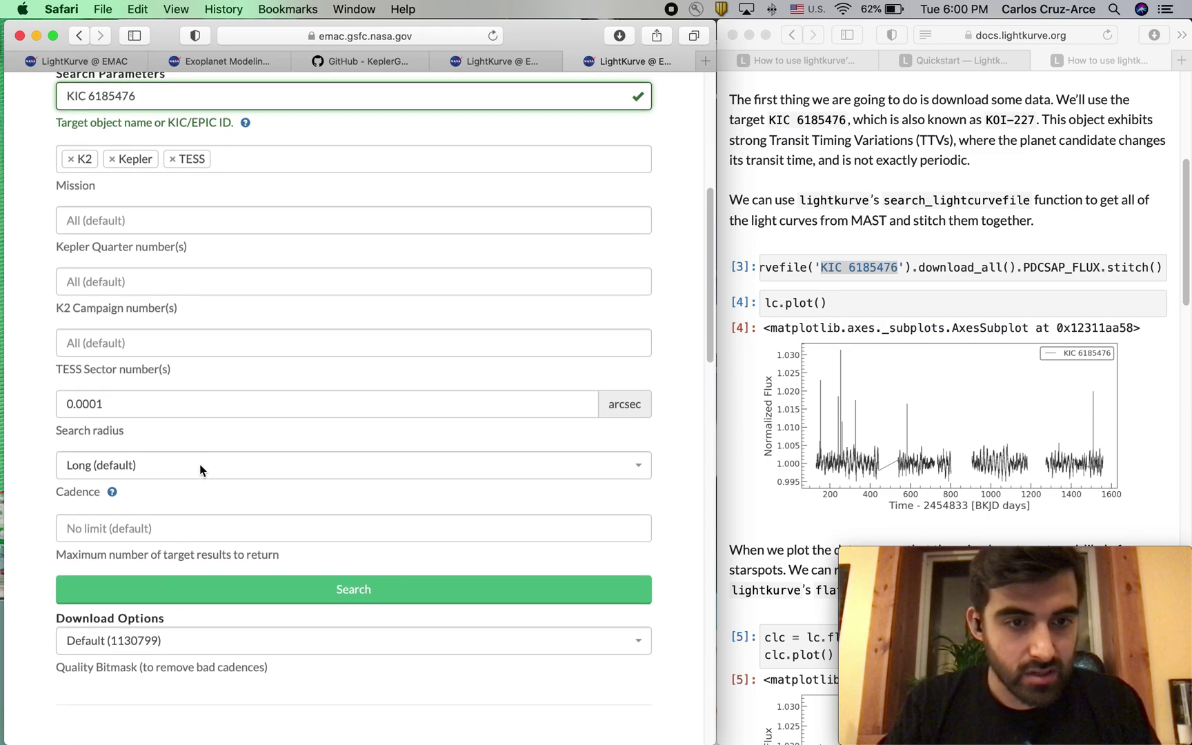
scroll(199, 464, "down", 8)
scroll(199, 463, "down", 2)
left_click(388, 450)
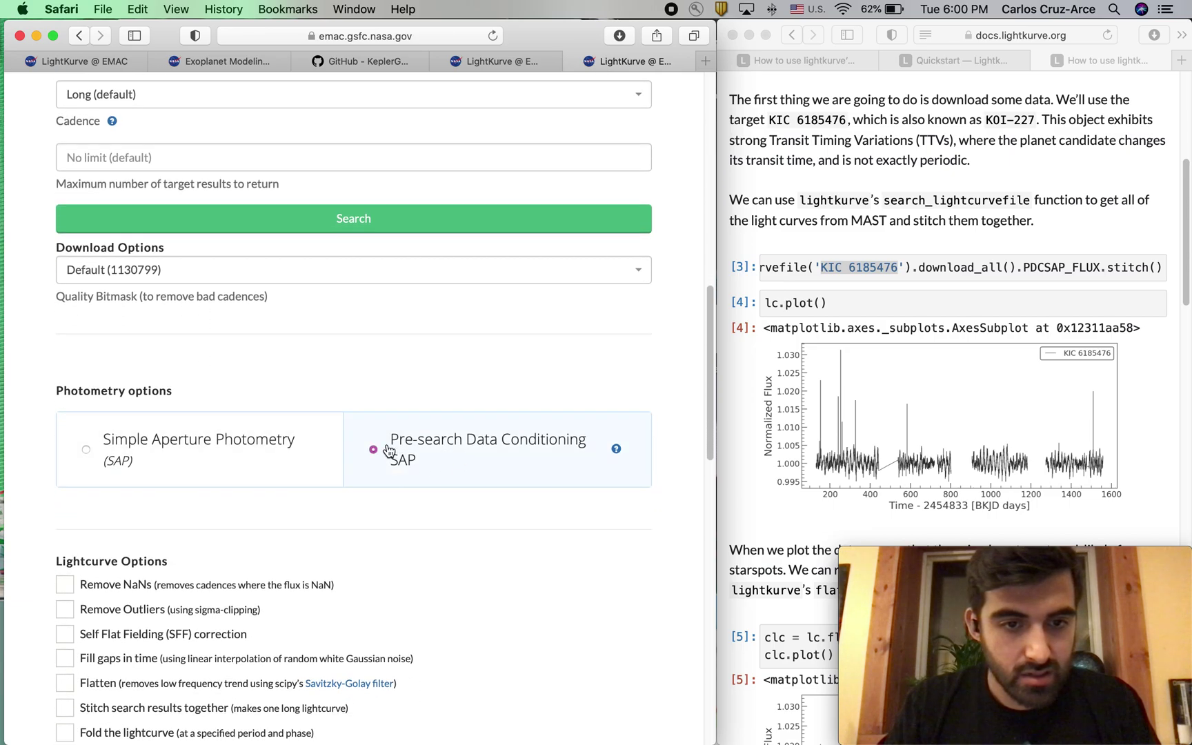
scroll(371, 453, "down", 6)
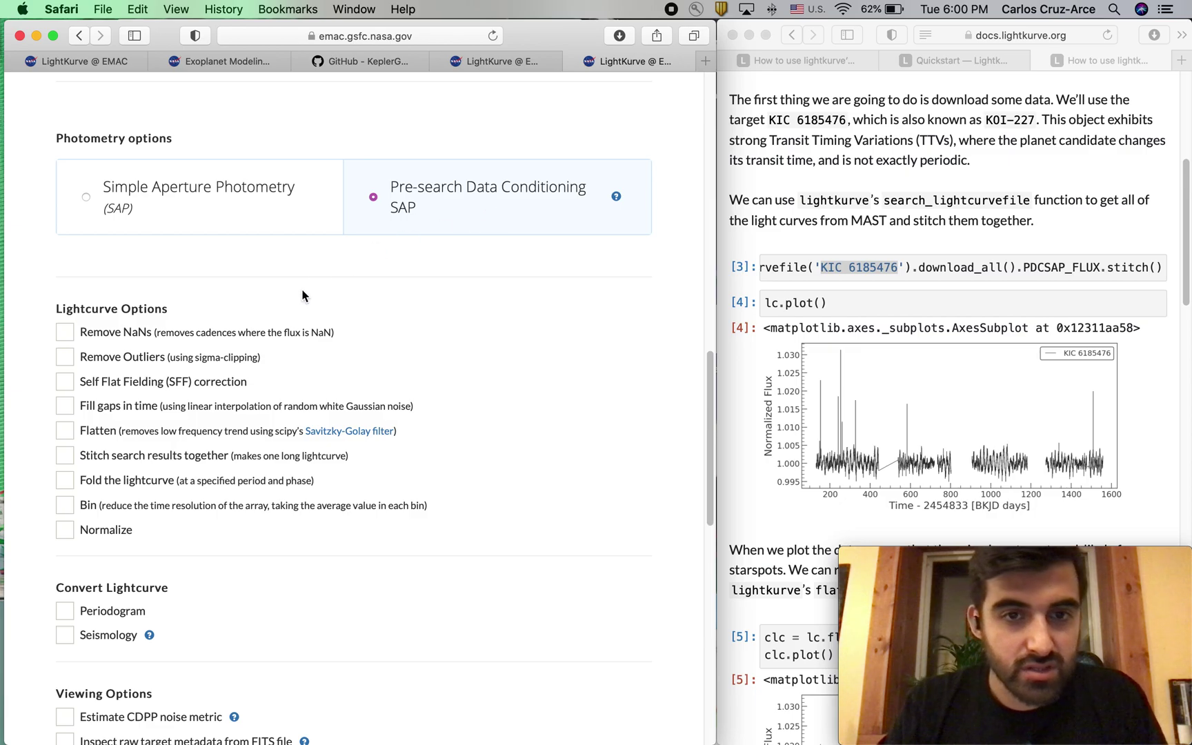
Toggle self flat fielding on and off, then enable Flatten, entering 2 as filter window length
left_click(76, 392)
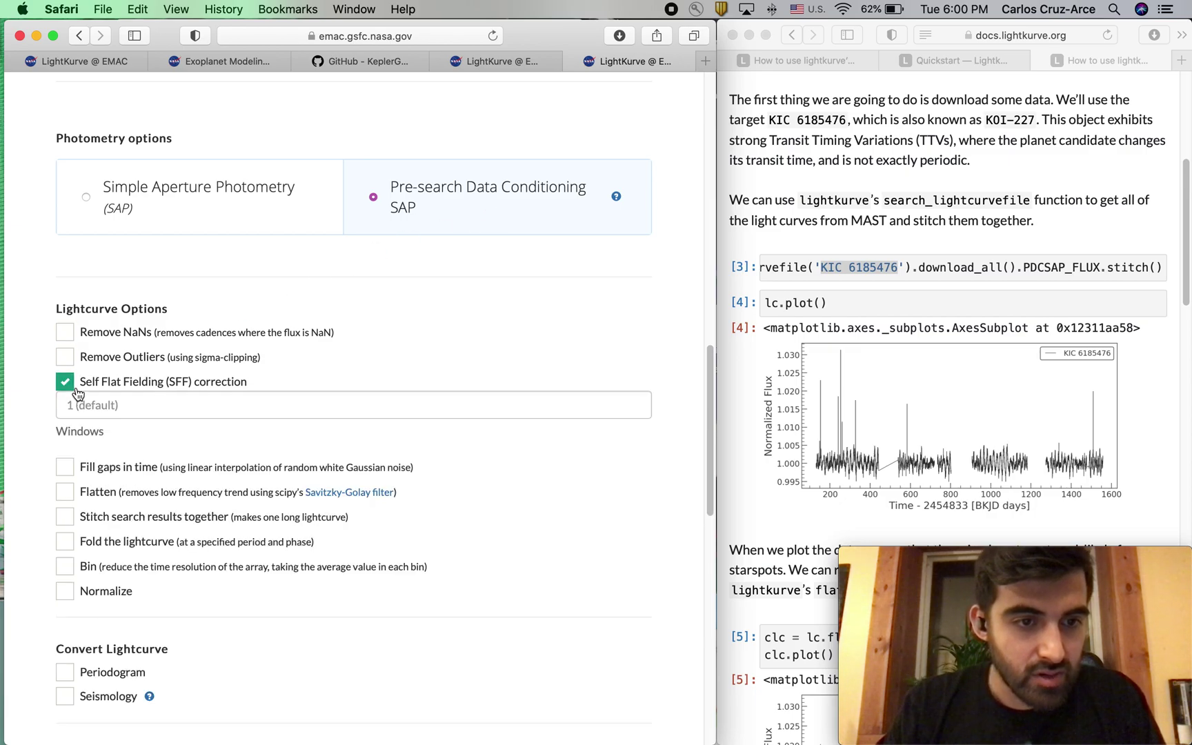
left_click(142, 405)
type("21")
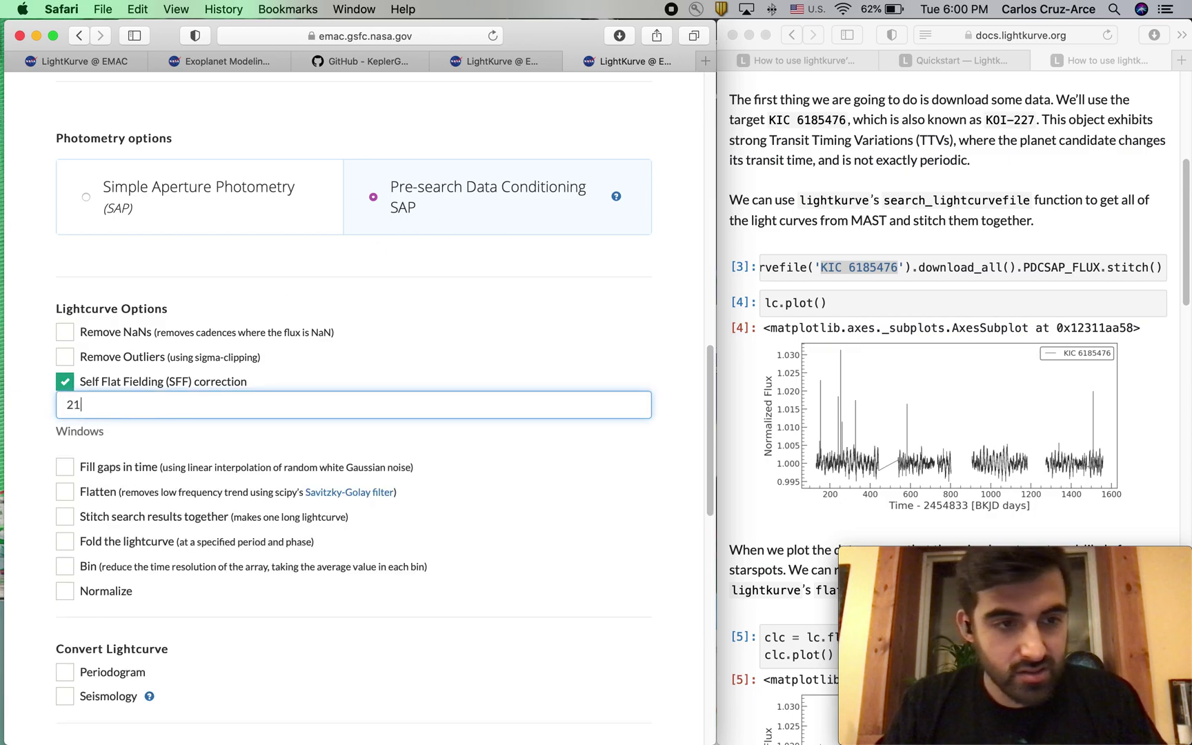
left_click(64, 384)
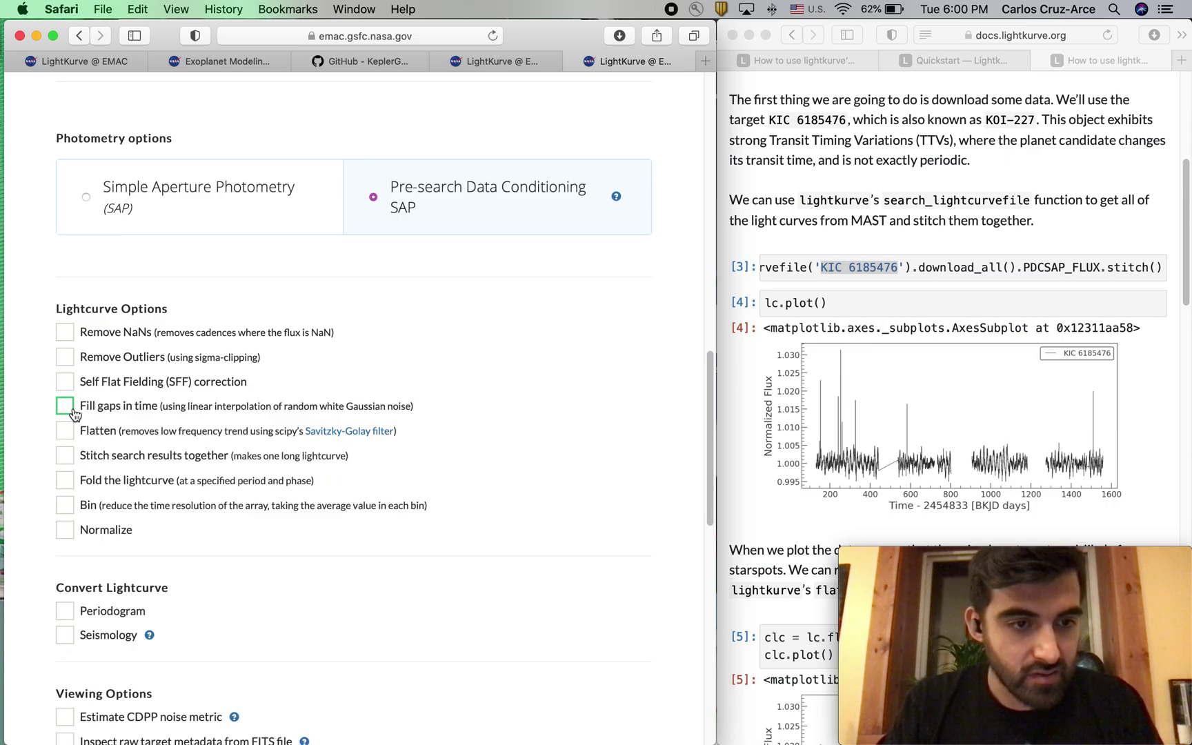
left_click(64, 431)
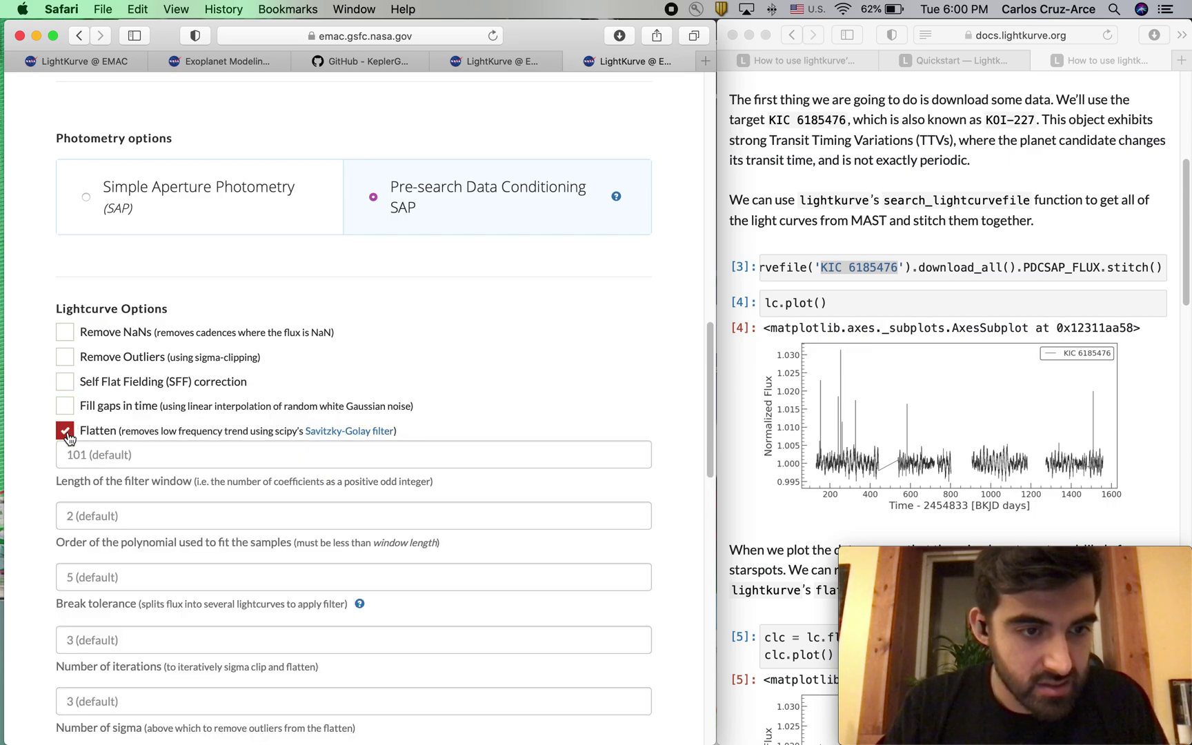
left_click(129, 459)
type("21")
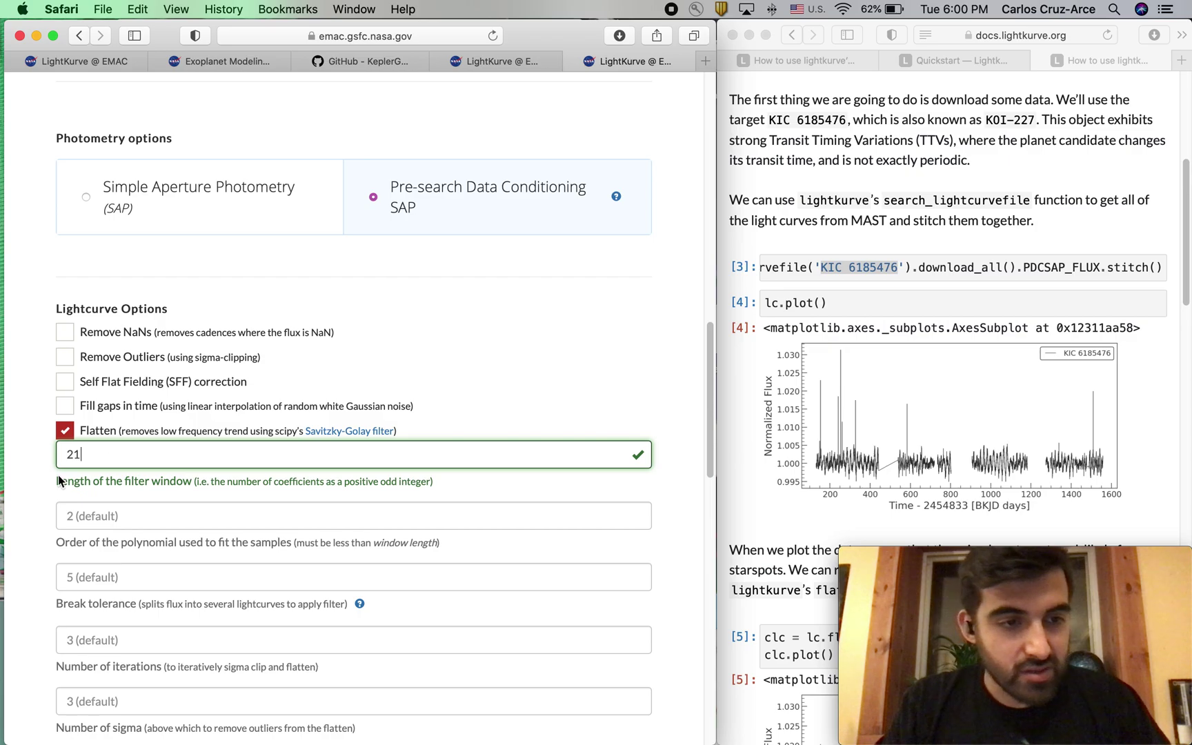
scroll(58, 475, "down", 5)
Enable stitching of search results and folding of the light curve
left_click(65, 516)
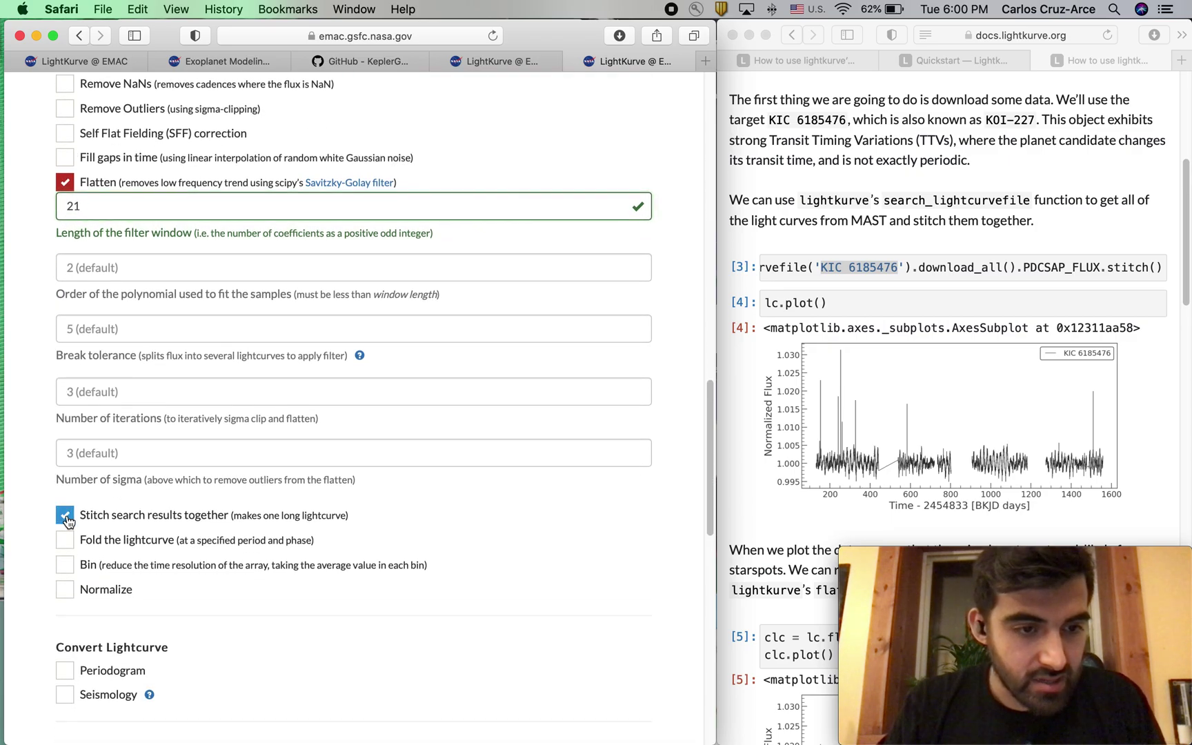
scroll(65, 521, "down", 2)
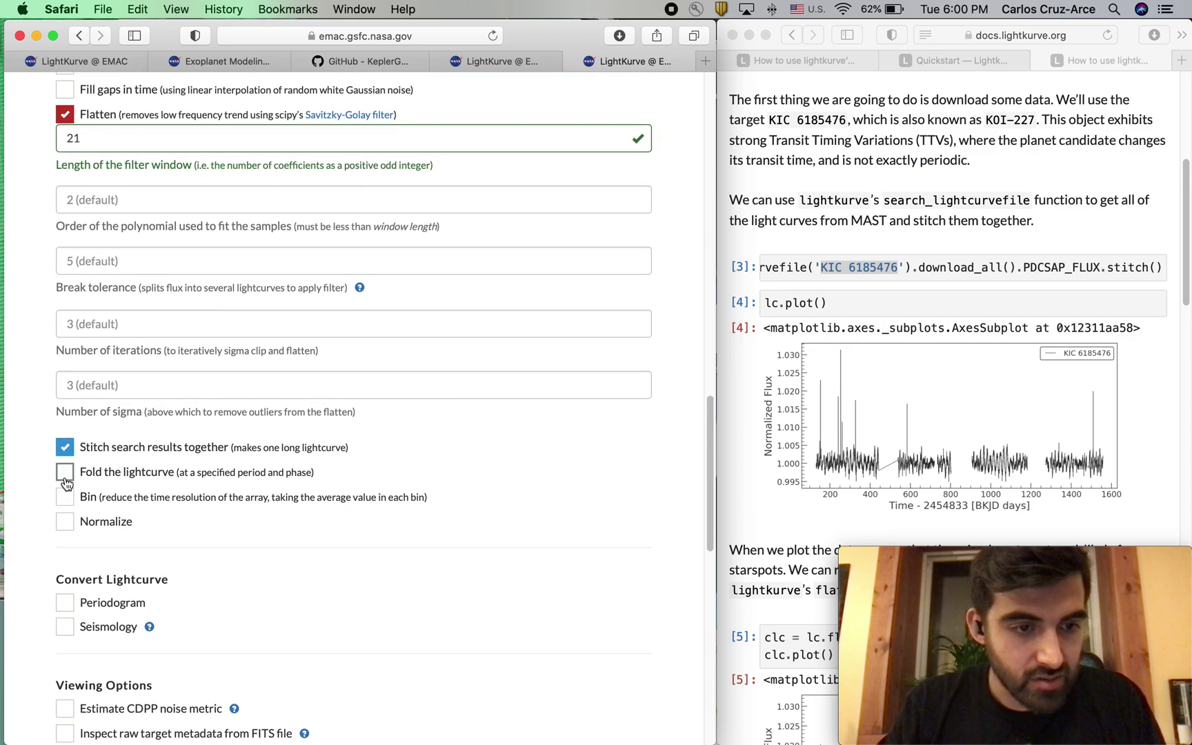
left_click(65, 476)
scroll(211, 511, "down", 3)
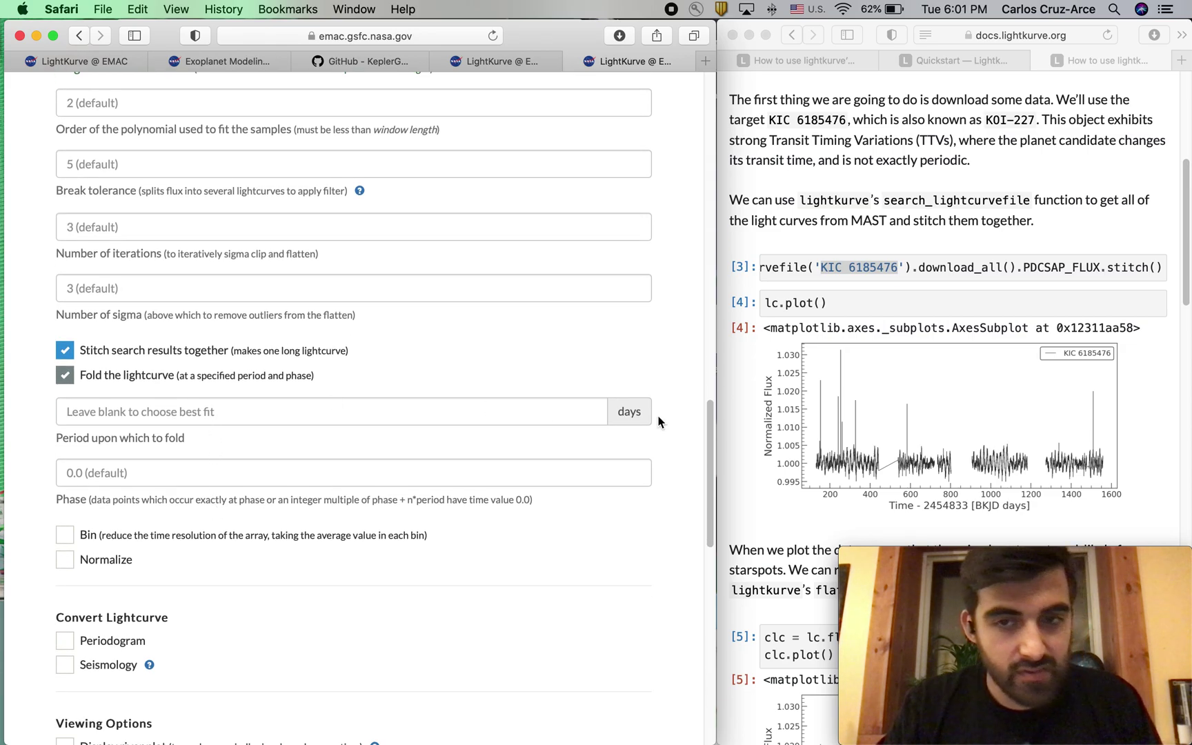
scroll(854, 322, "down", 20)
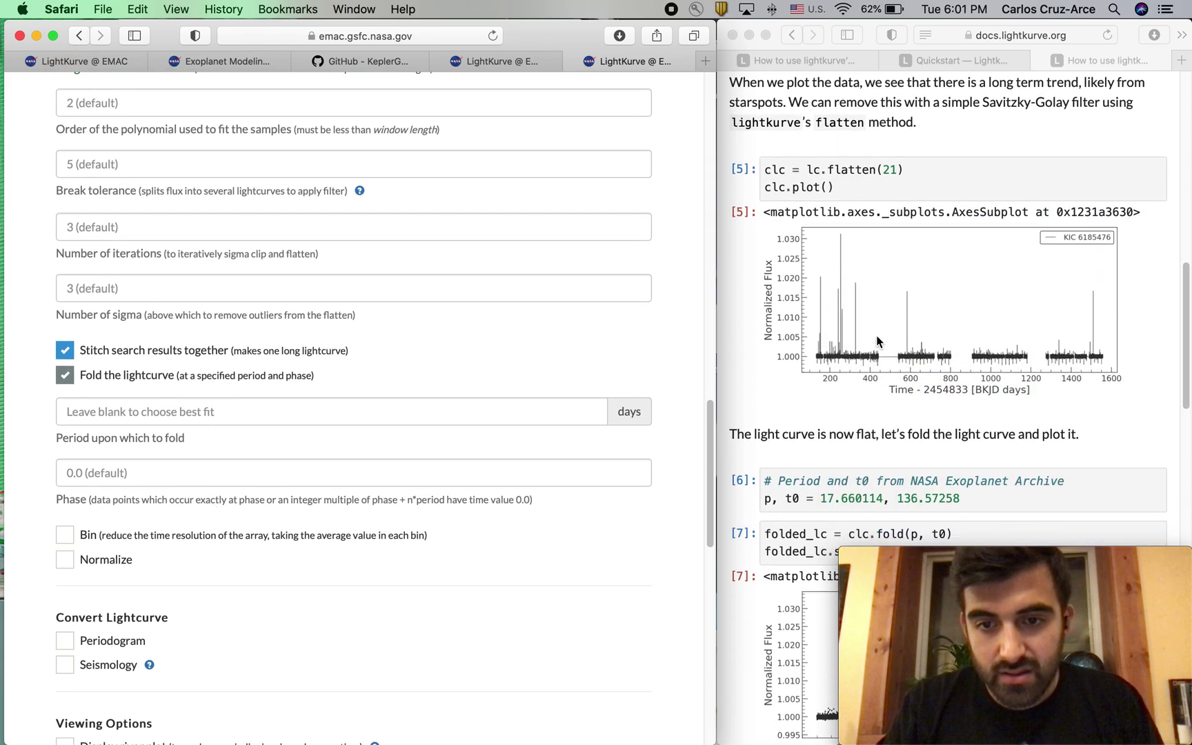
Enter the tutorial's period 17.660114 as the fold period
left_click(824, 236)
double_click(824, 236)
key("super+c")
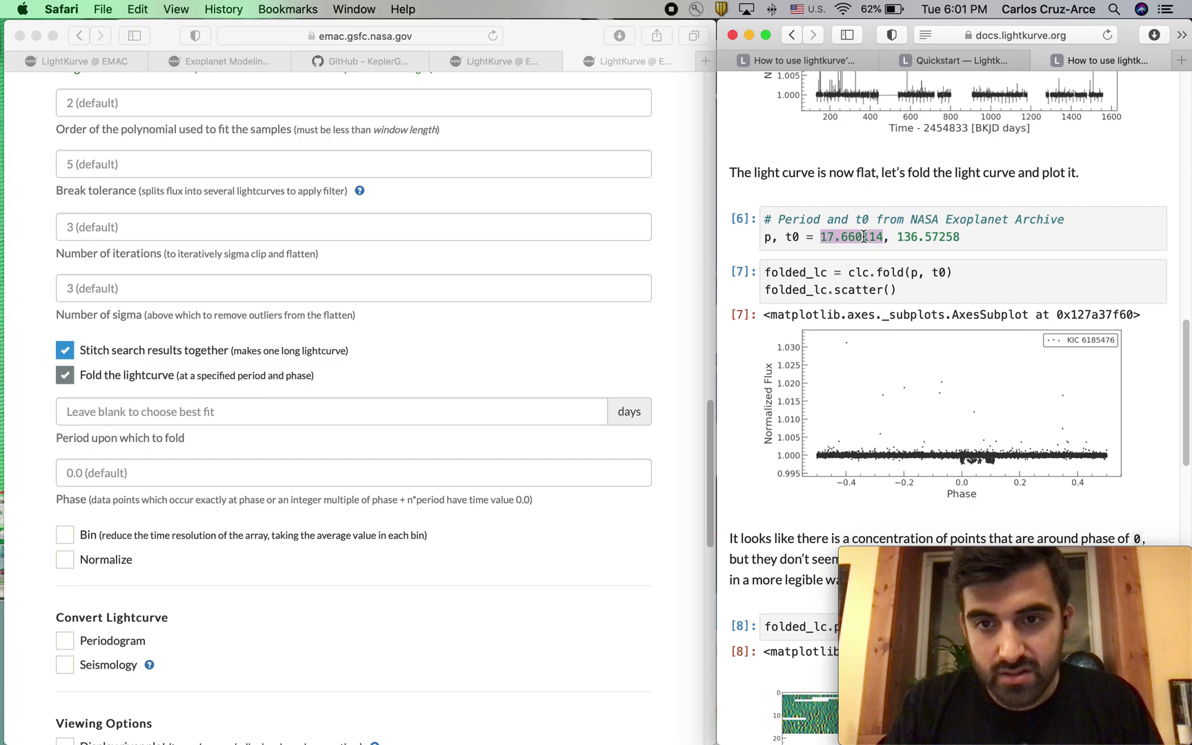
left_click(202, 414)
left_click(200, 412)
key("super+v")
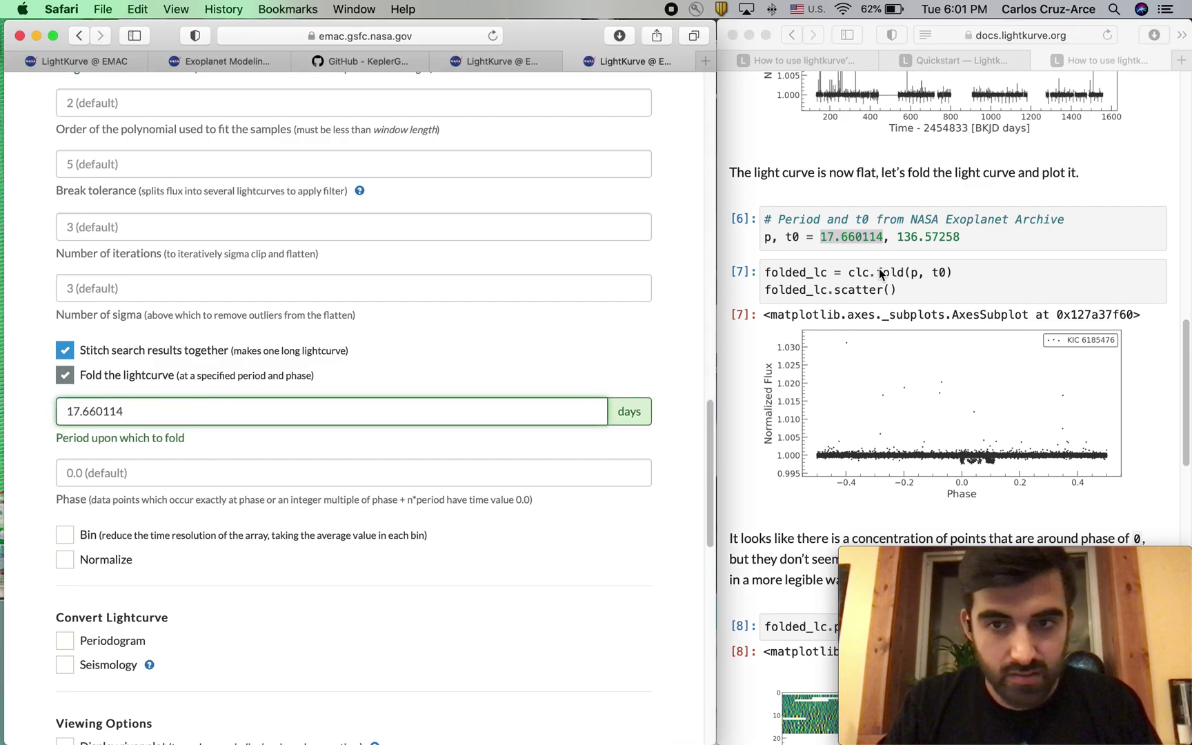
Copy t0 136.57258 from notebook cell [6] into the fold Phase field
left_click(929, 238)
triple_click(930, 238)
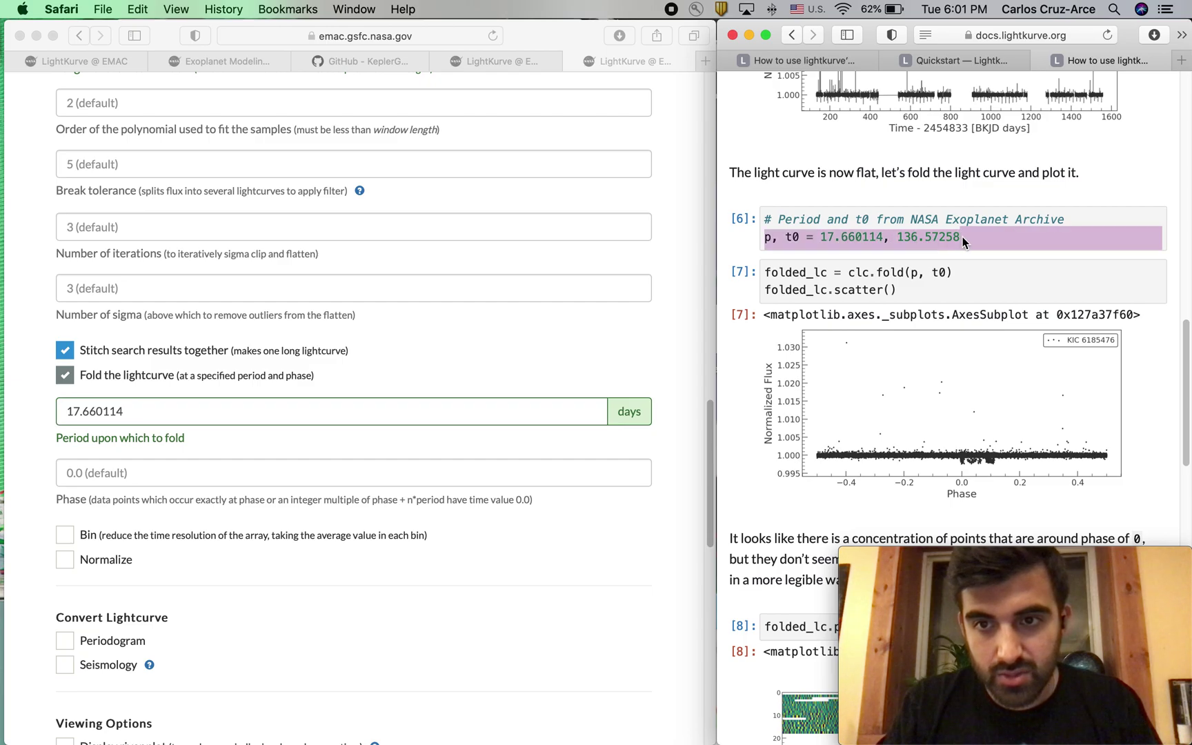
left_click(910, 236)
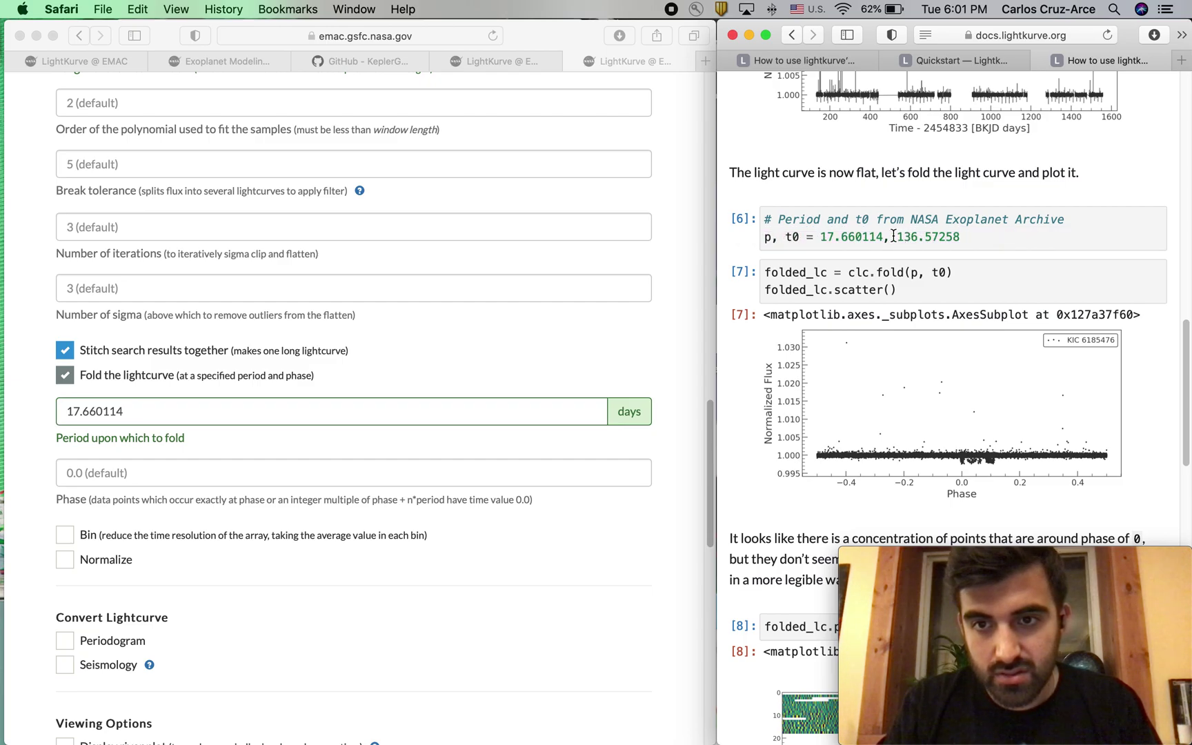
left_click_drag(899, 236, 961, 237)
key("super+c")
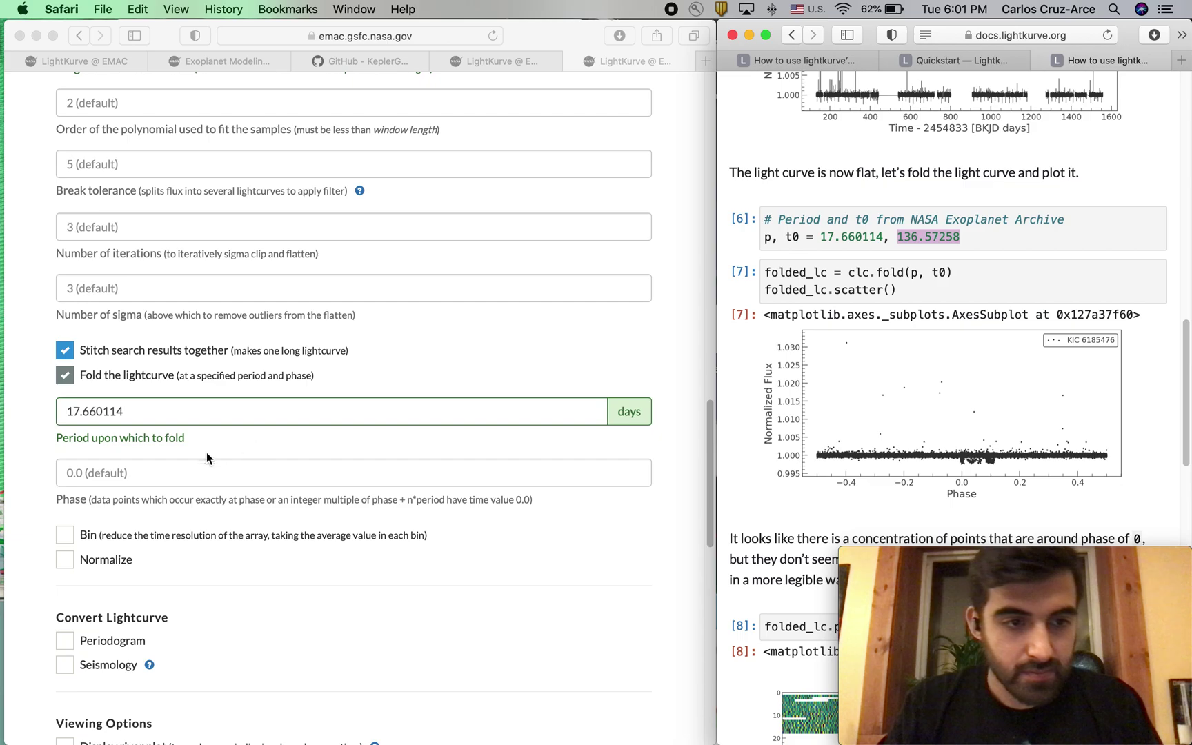
left_click(176, 474)
left_click(176, 474)
key("super+v")
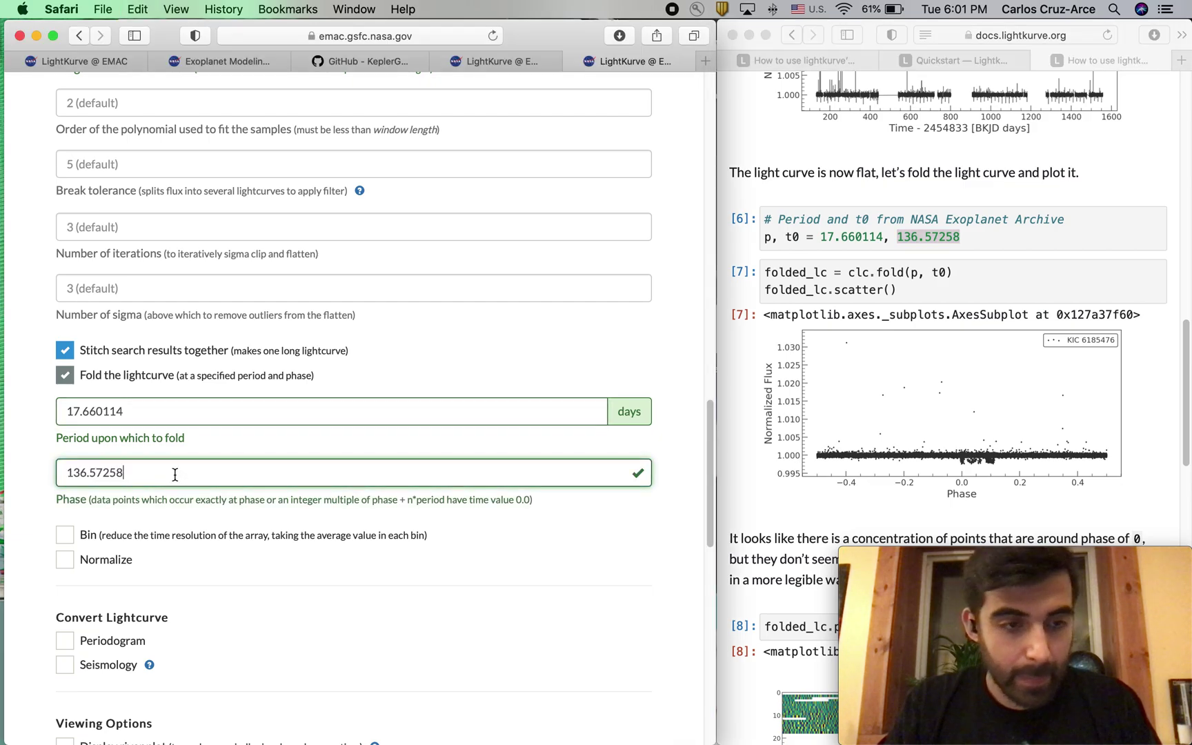
scroll(120, 494, "down", 2)
scroll(121, 494, "down", 10)
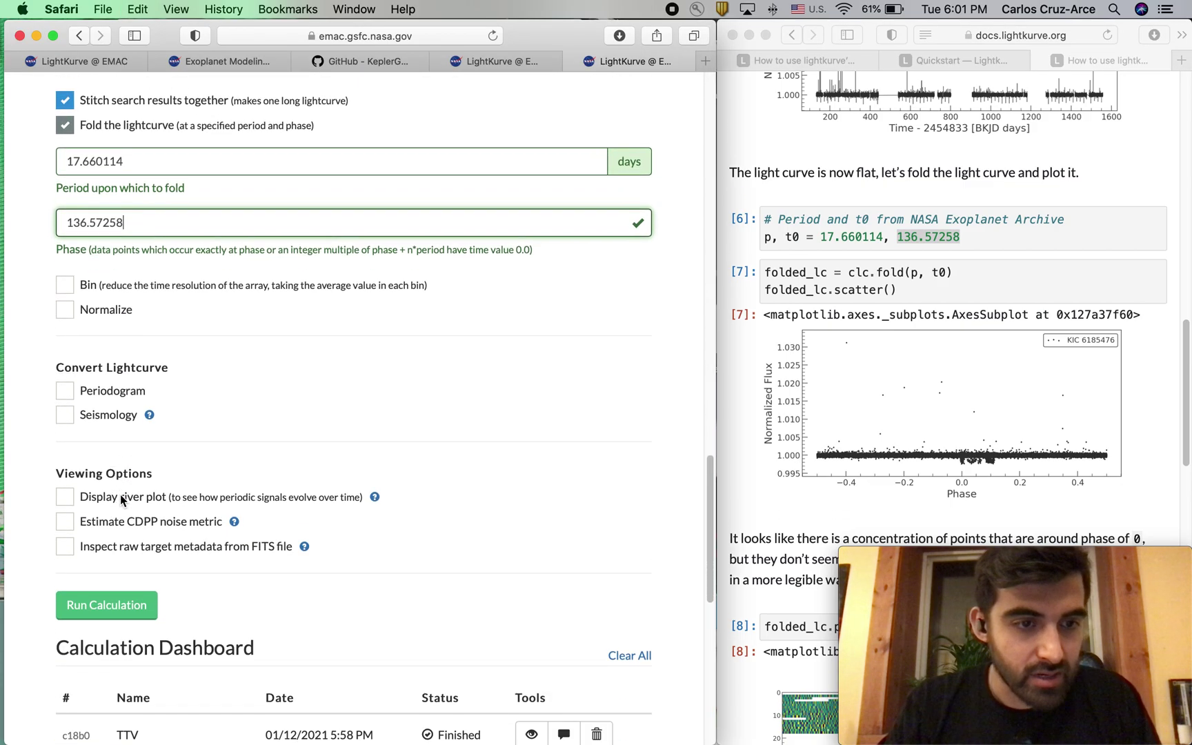
Turn on Display river plot
scroll(122, 500, "down", 1)
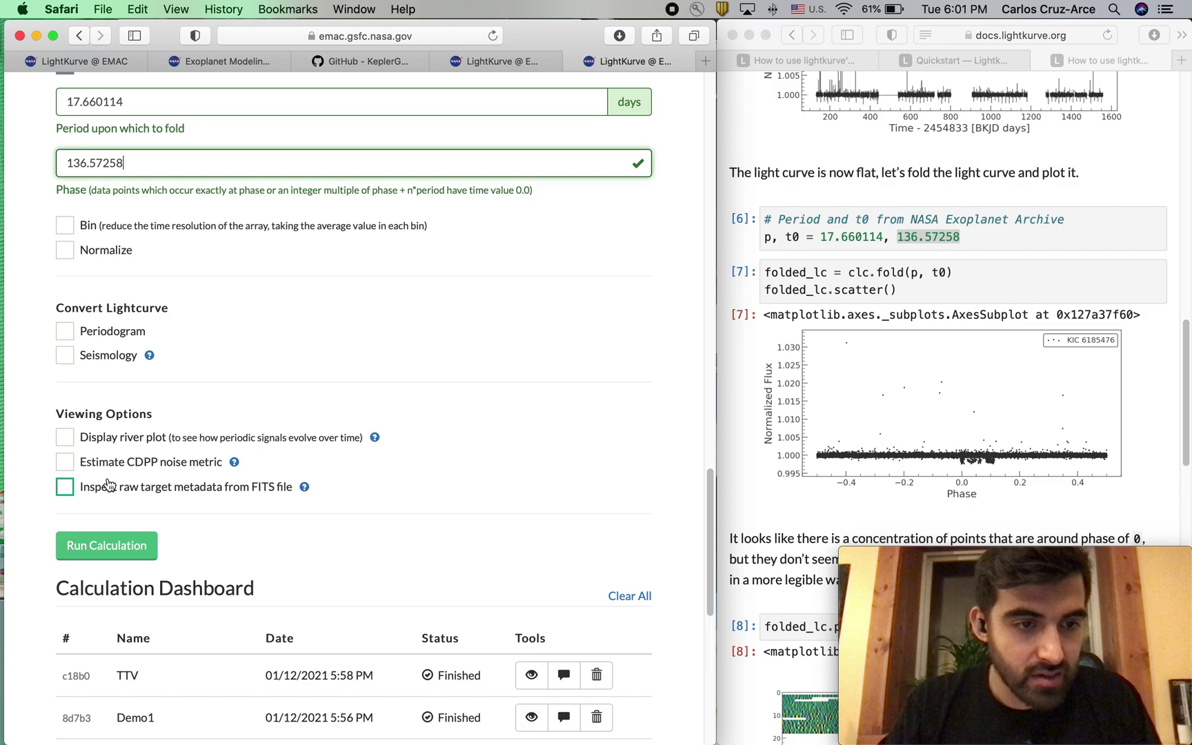
left_click(65, 437)
scroll(324, 449, "down", 5)
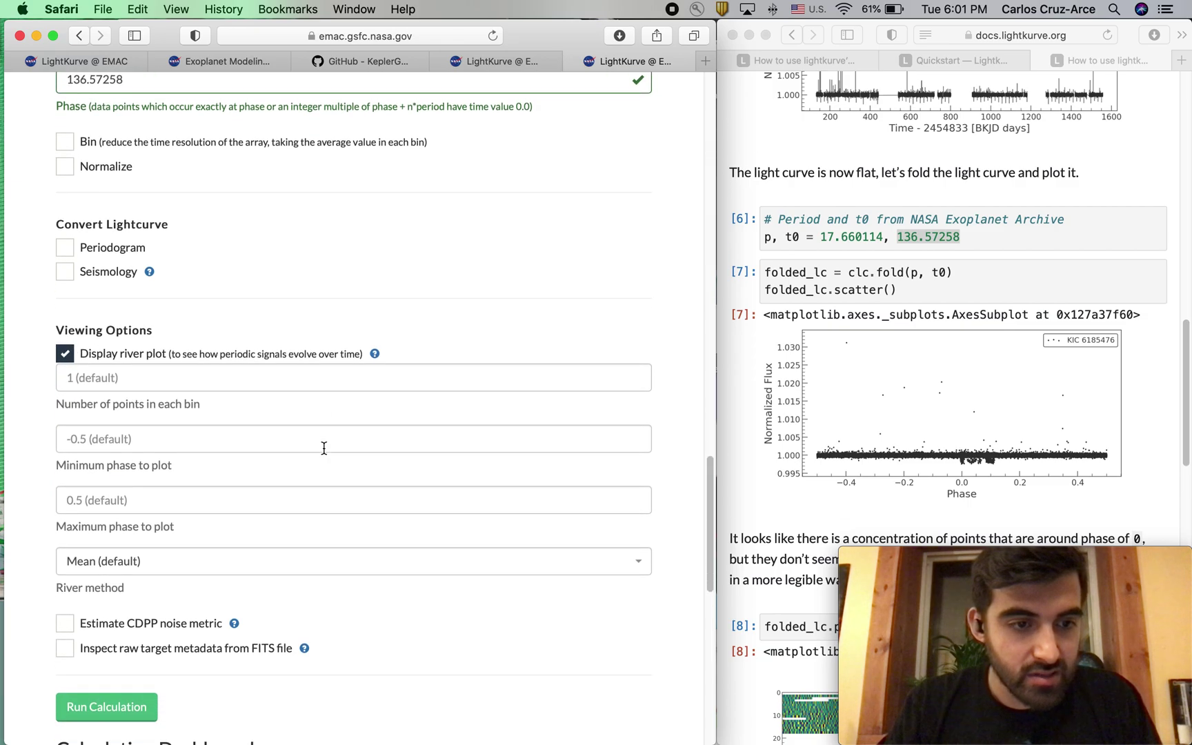
Run the TTVVVVVs calculation and wait until the dashboard shows it Finished
left_click(99, 652)
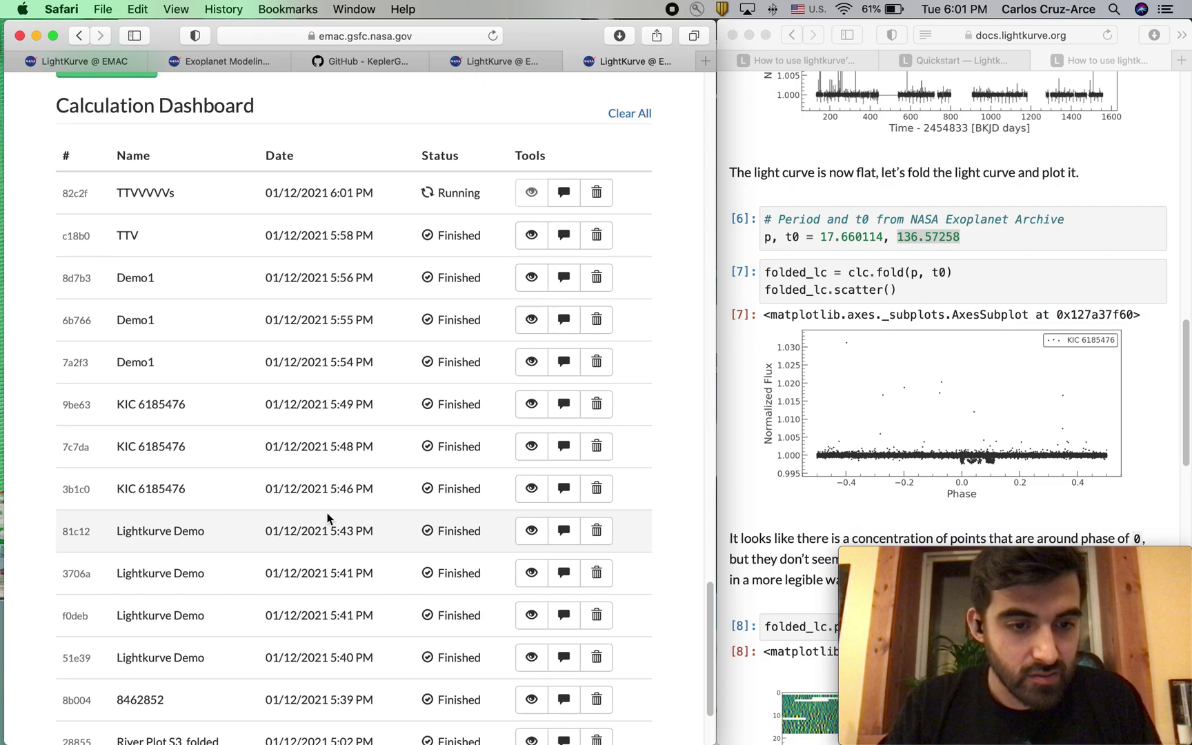
scroll(876, 318, "up", 2)
scroll(901, 332, "down", 4)
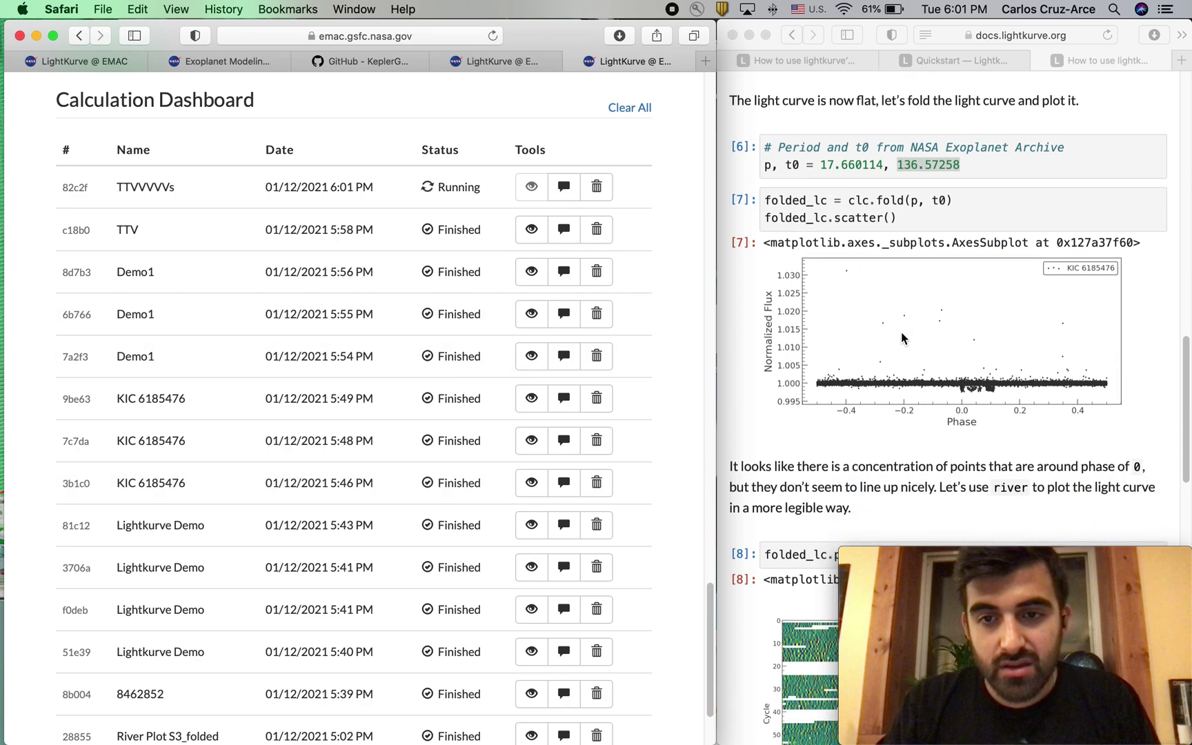
scroll(911, 228, "up", 4)
scroll(897, 200, "up", 10)
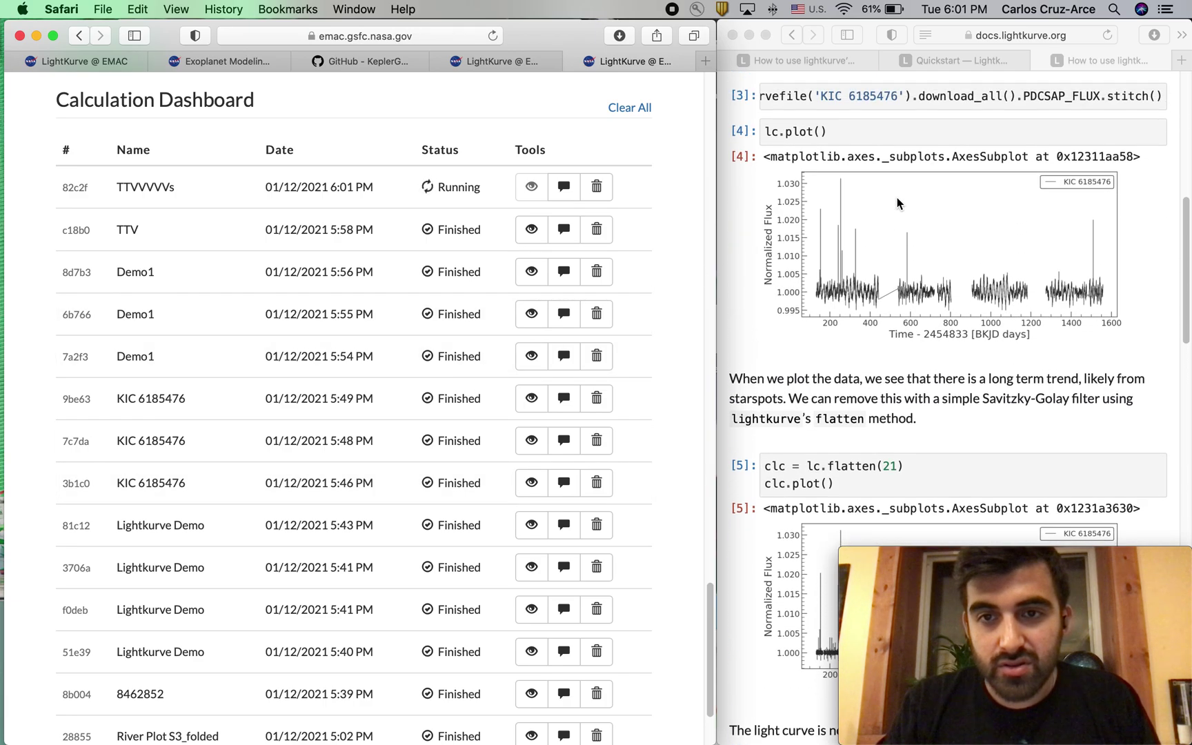
scroll(919, 303, "down", 1)
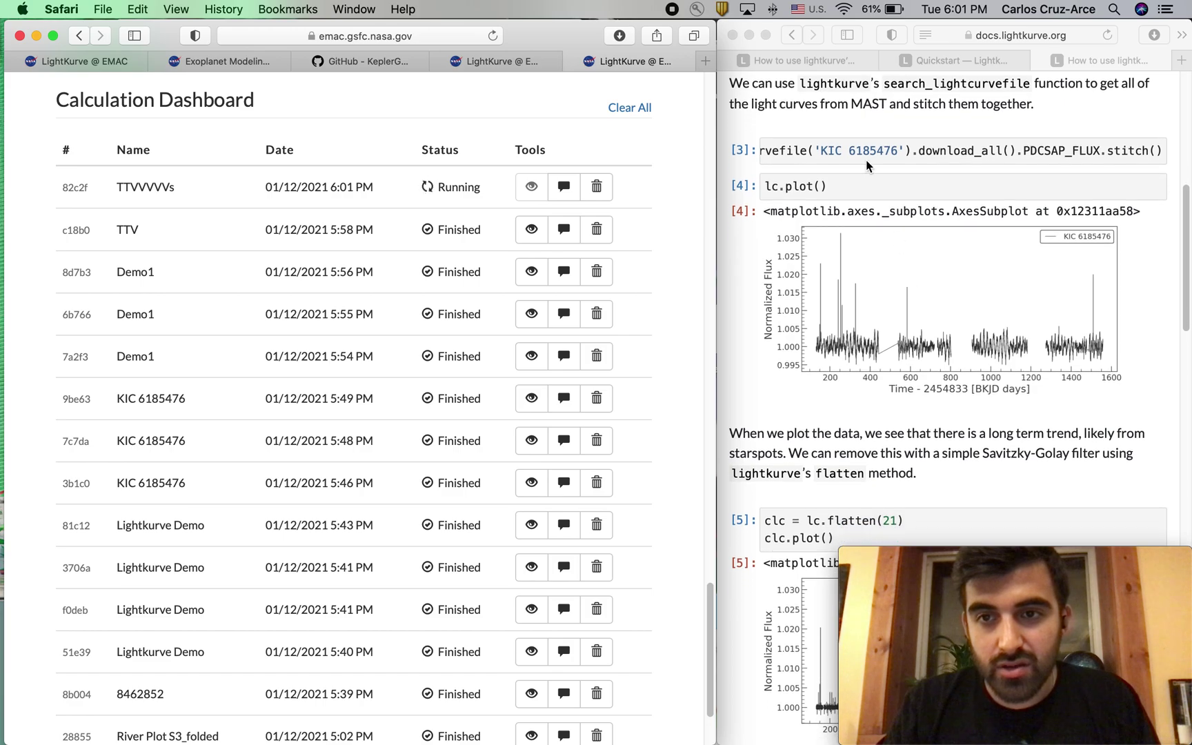
scroll(881, 153, "left", 5)
scroll(899, 290, "down", 5)
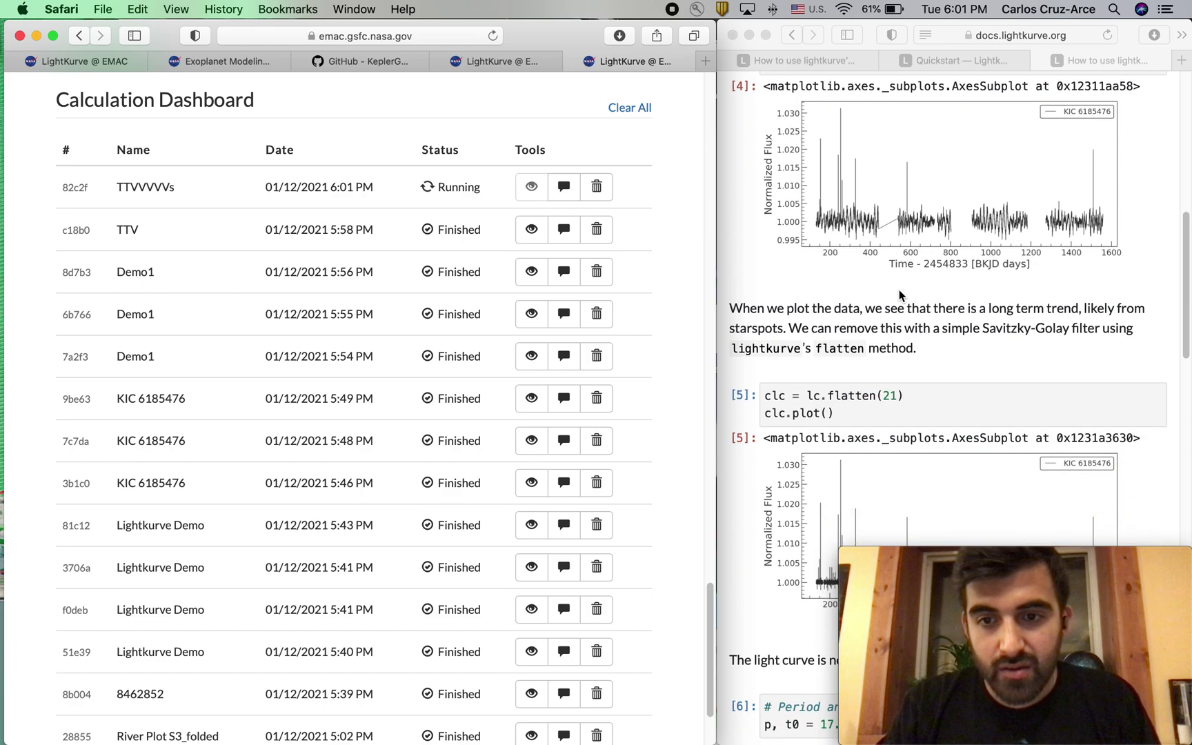
scroll(926, 488, "down", 10)
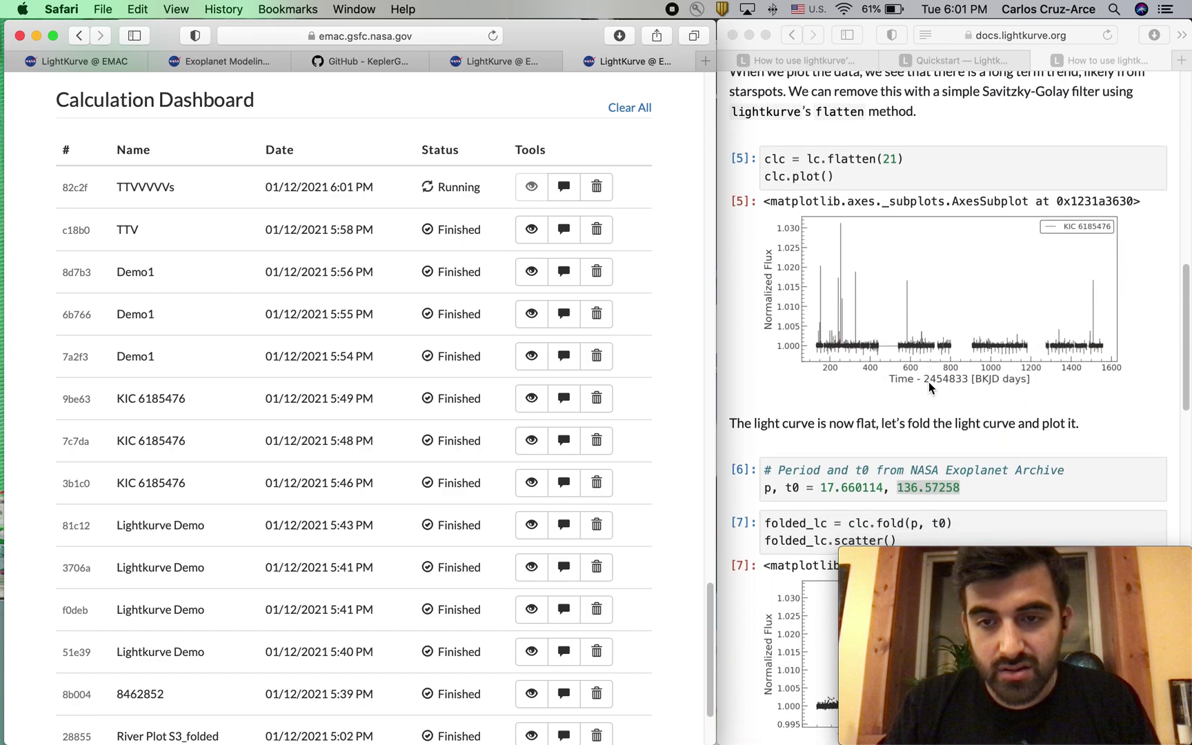
scroll(929, 382, "down", 1)
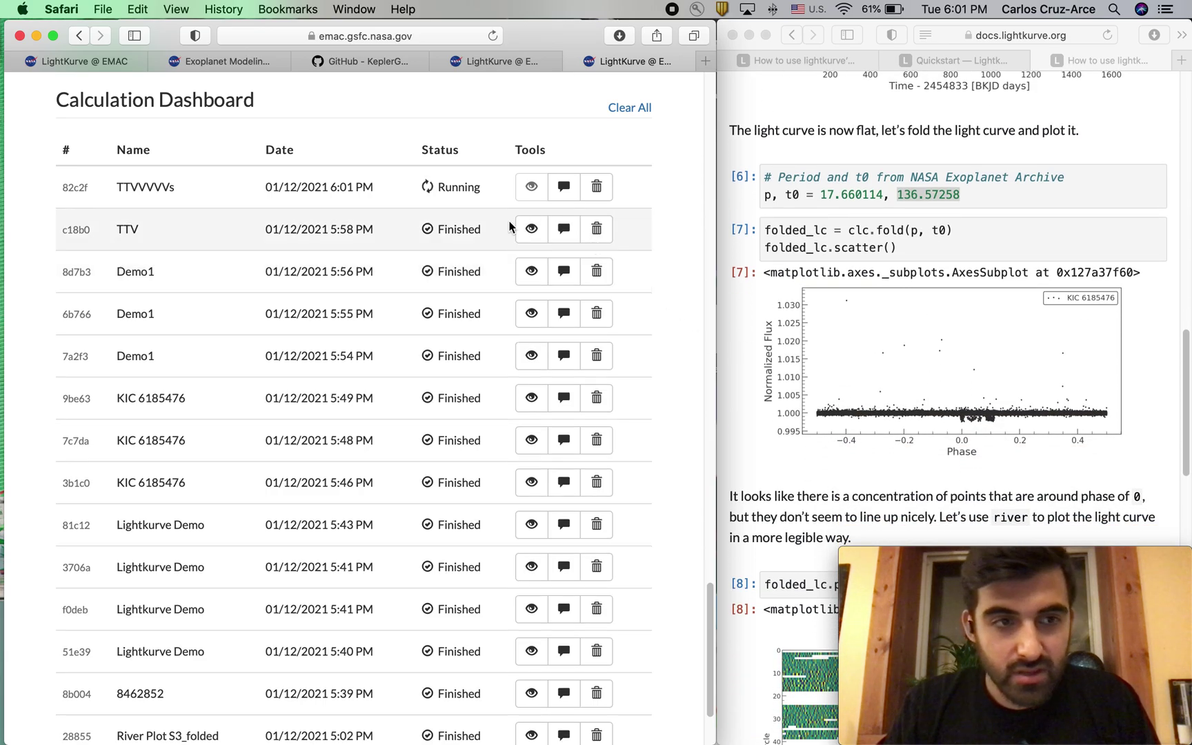
scroll(454, 466, "down", 2)
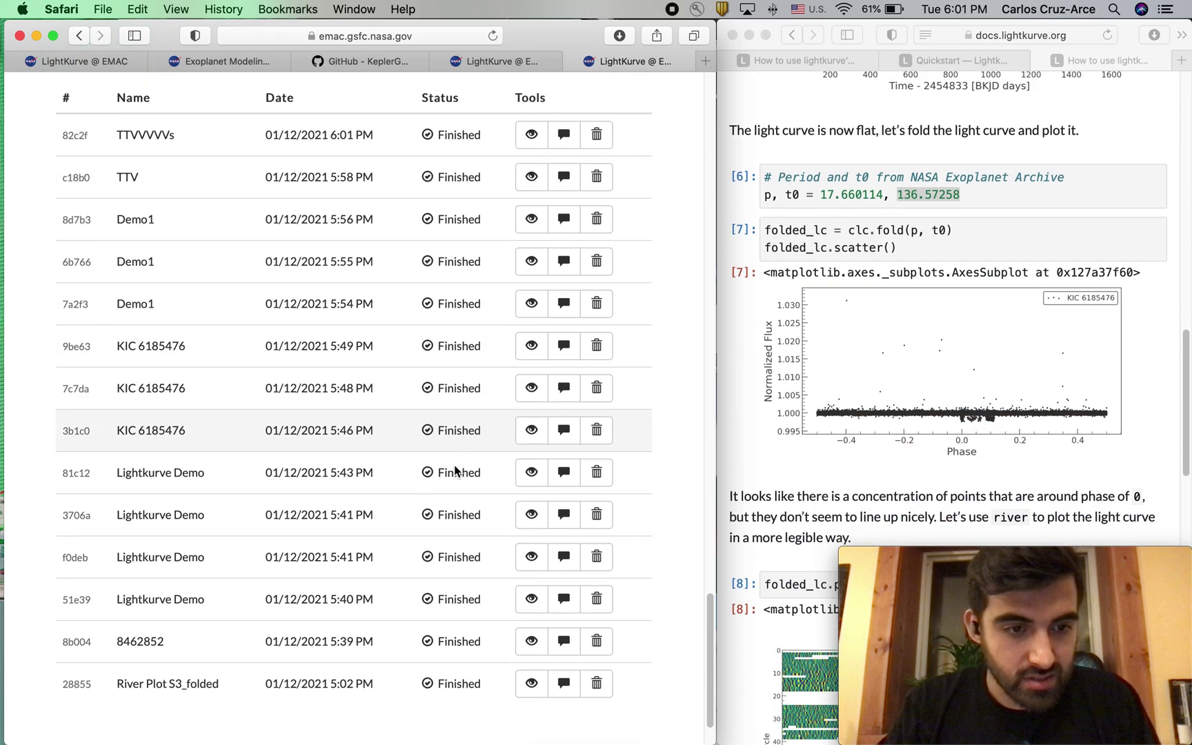
scroll(454, 465, "up", 2)
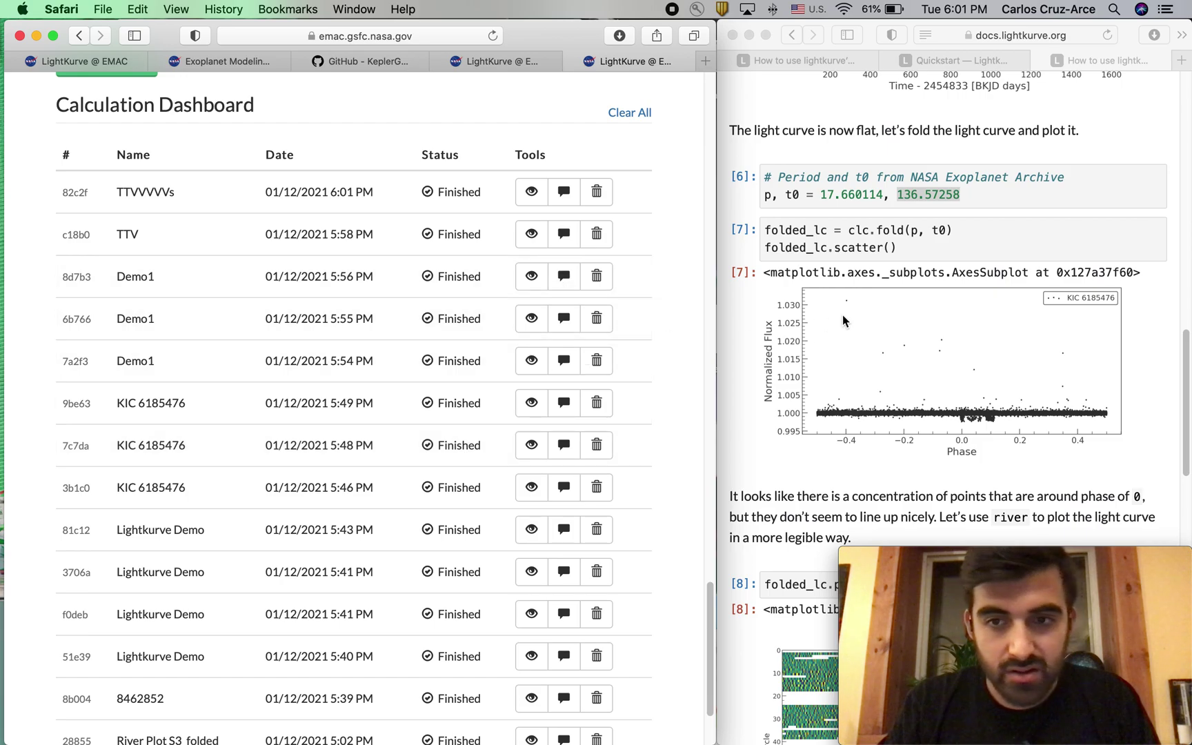
scroll(922, 374, "down", 1)
scroll(913, 327, "down", 8)
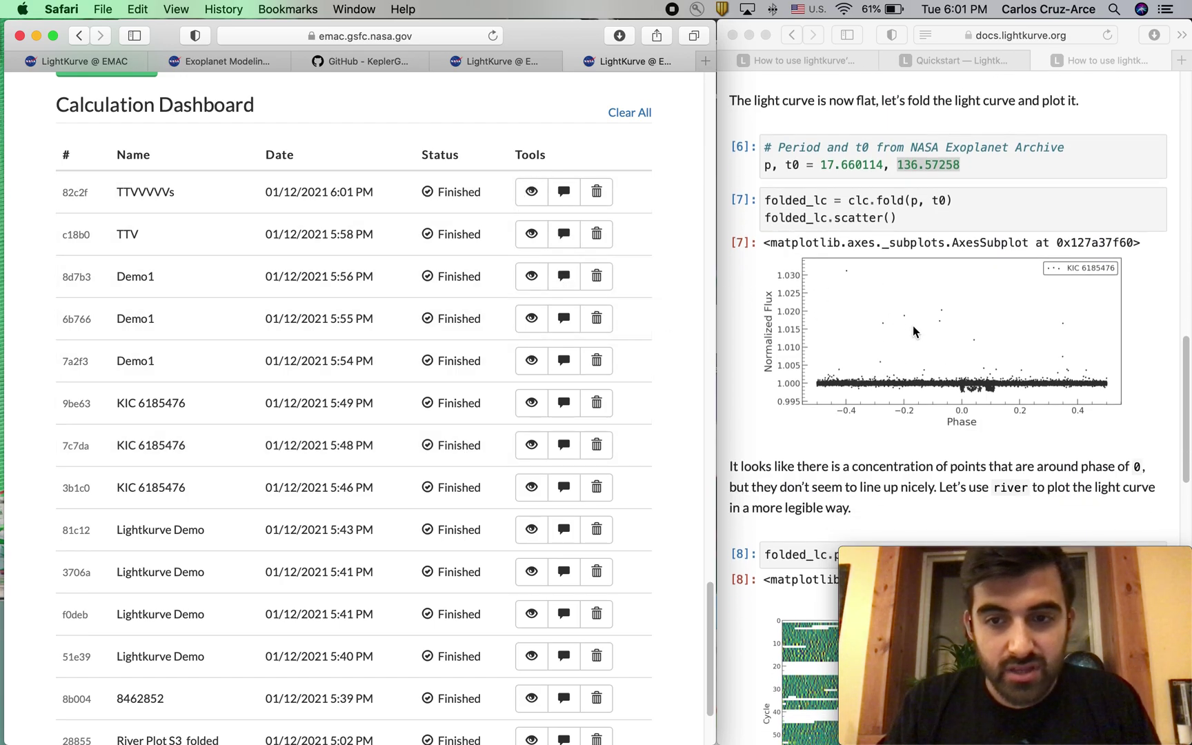
scroll(832, 437, "down", 4)
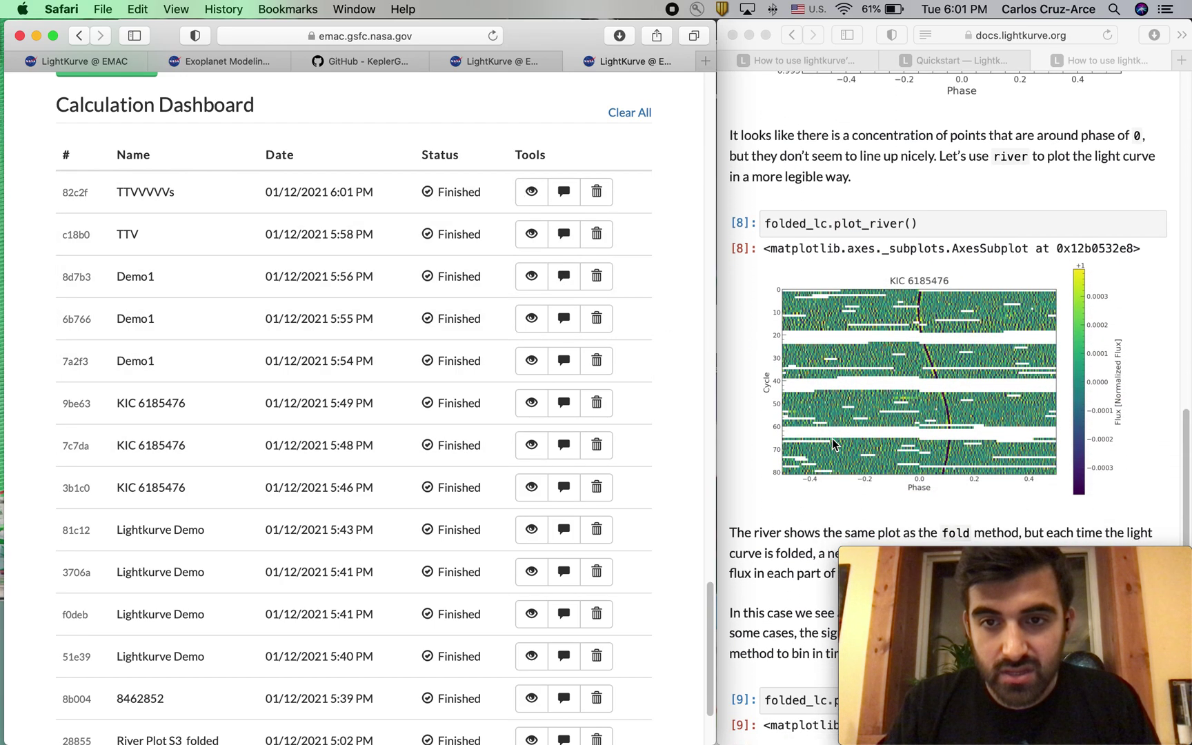
Open the TTVVVVVs results and scroll down to the folded light curve and river plot
left_click(531, 192)
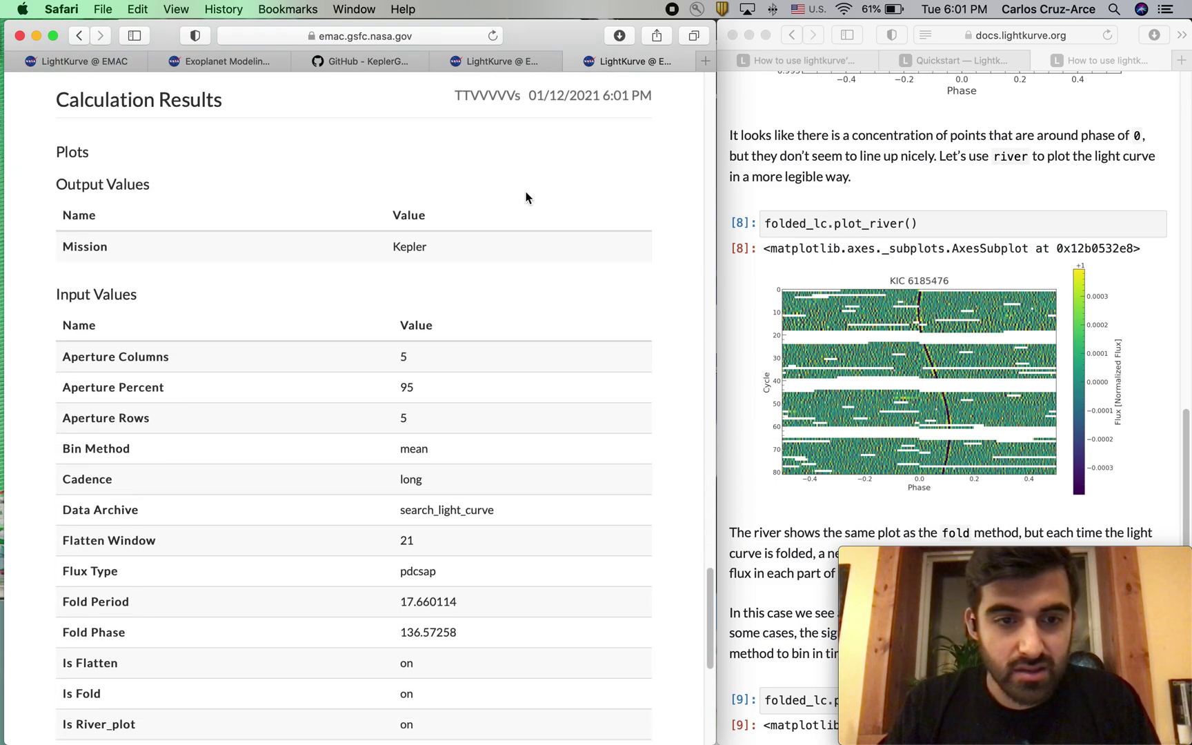
scroll(346, 346, "down", 5)
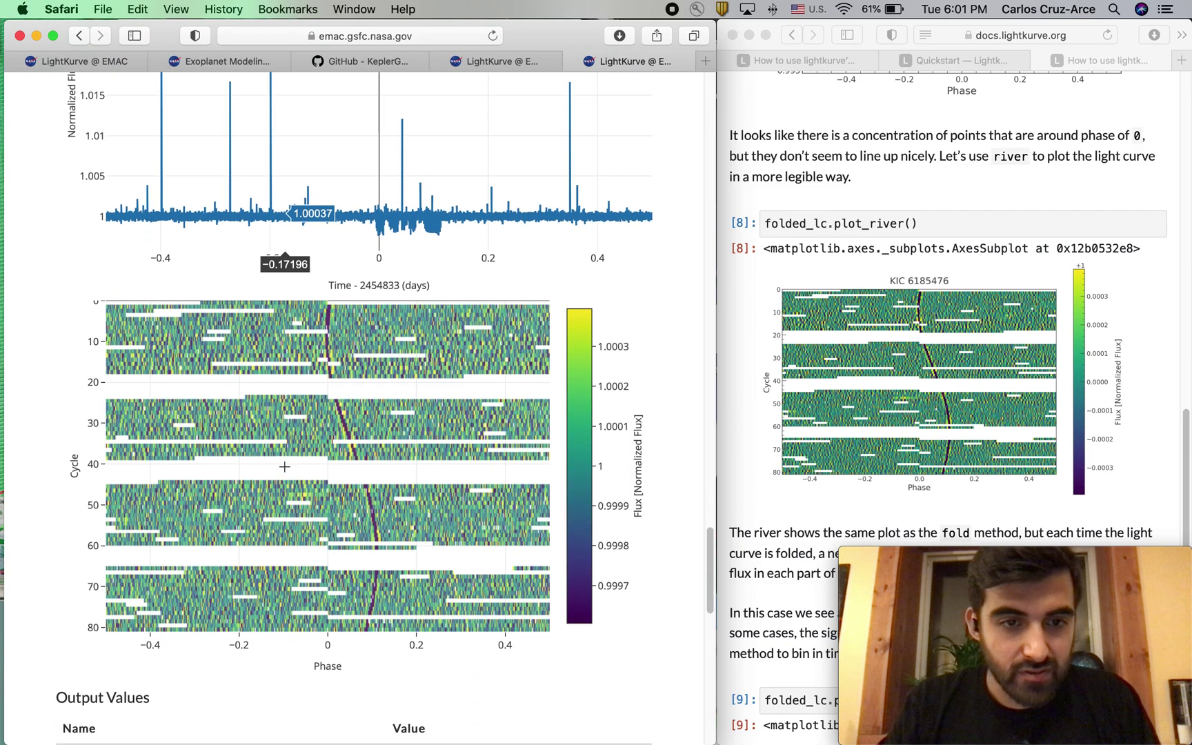
scroll(274, 636, "down", 1)
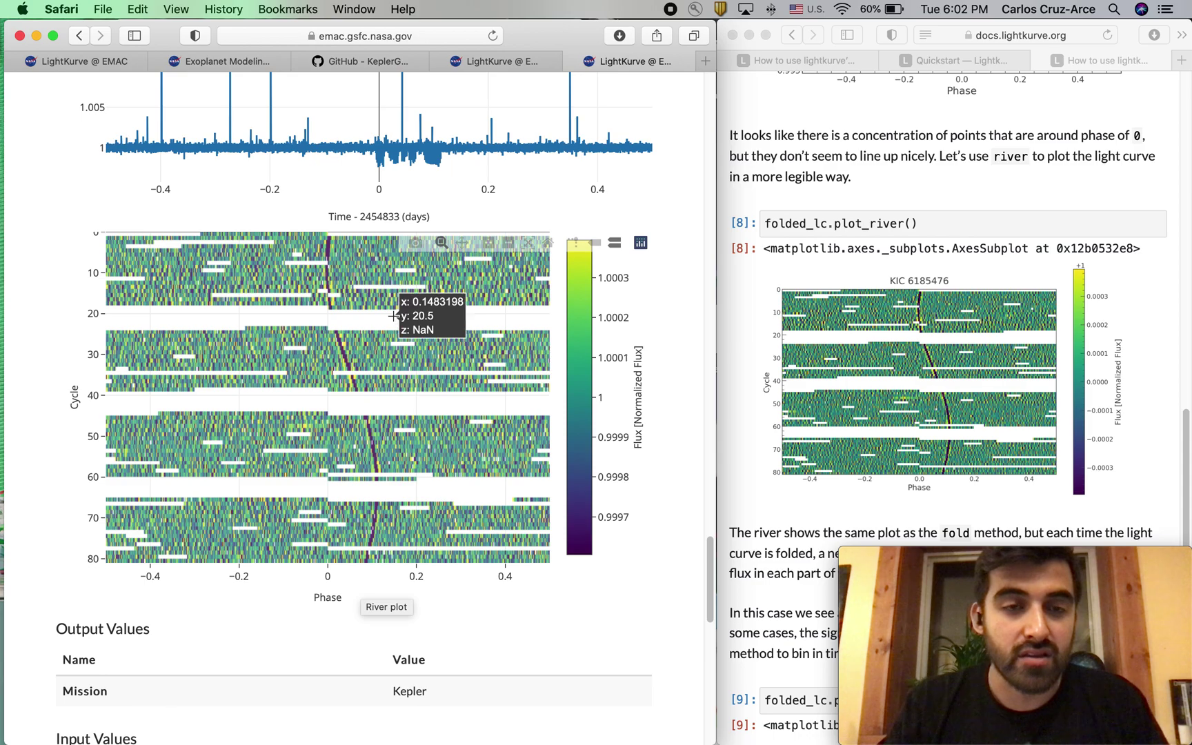
Return to the EMAC Exoplanet Modeling listing showing the Lightkurve package and Lightkurve Web Interface entries
left_click(232, 62)
scroll(382, 300, "up", 5)
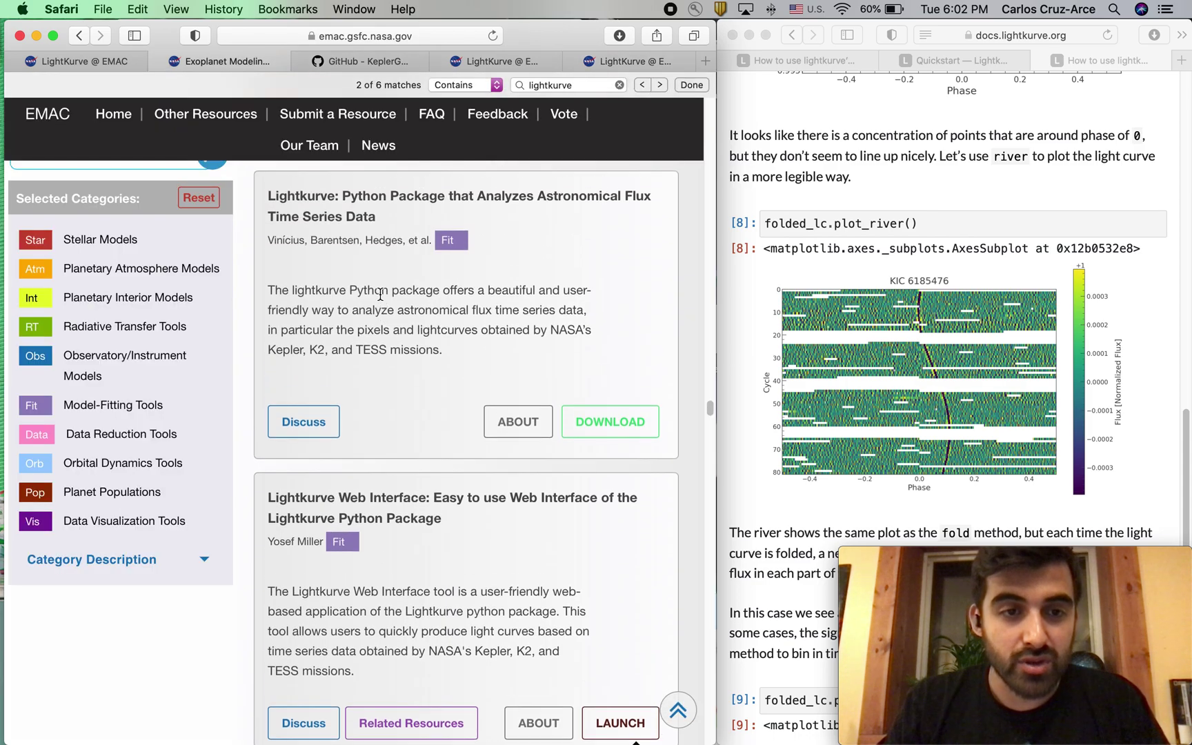
scroll(401, 324, "down", 1)
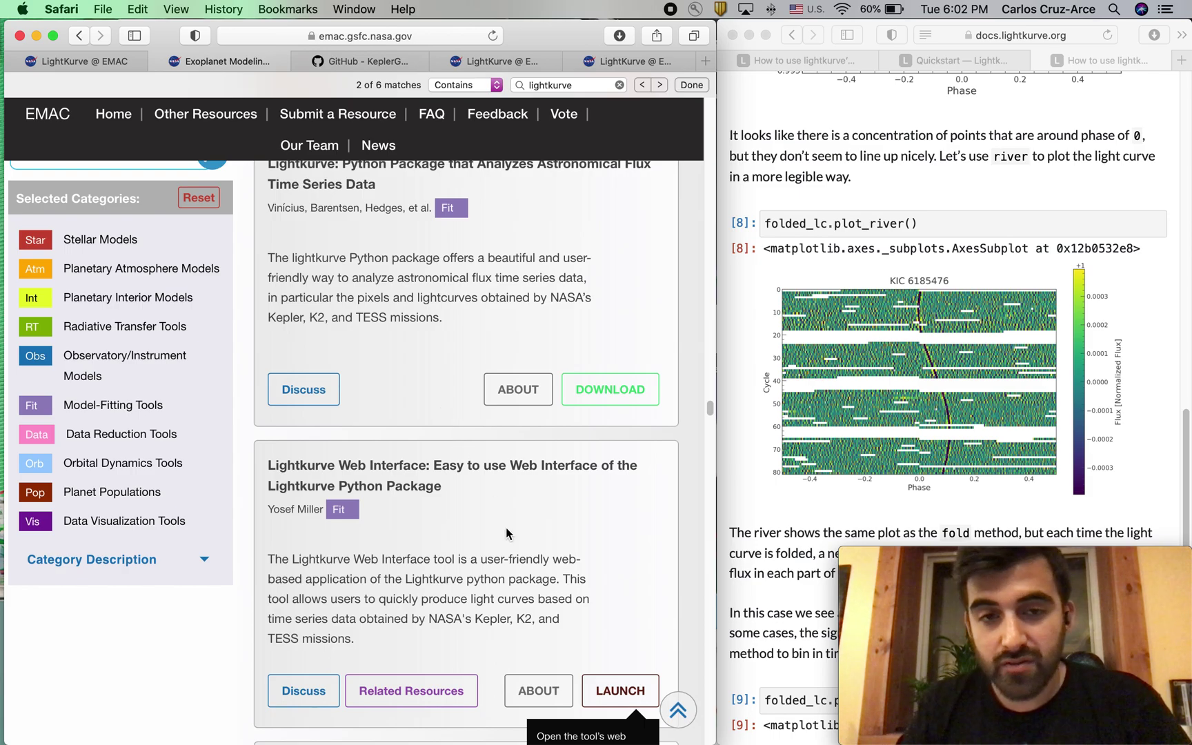